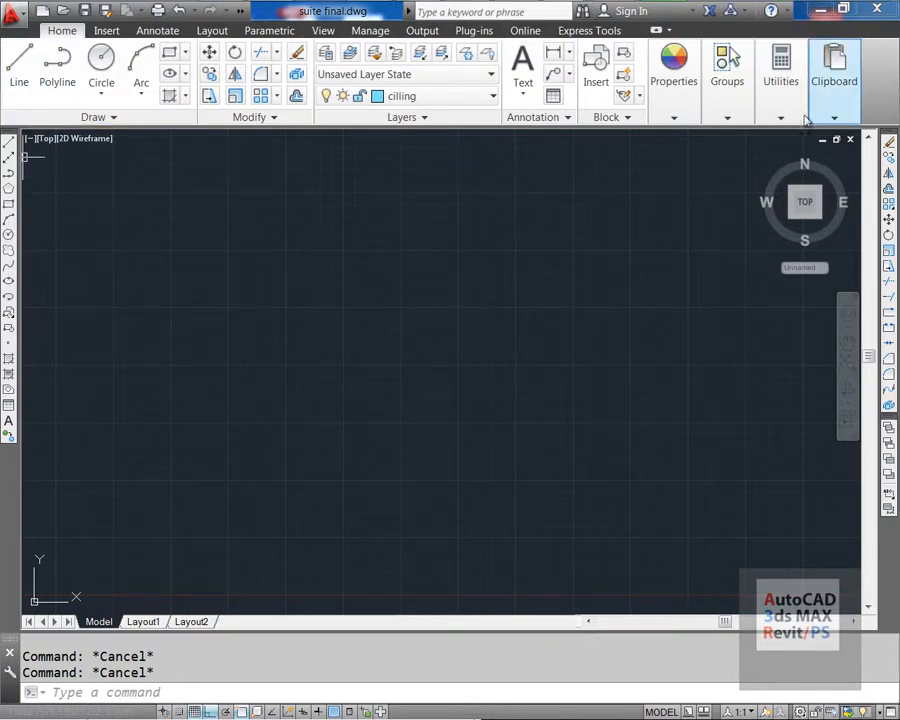
Step: Switch the workspace to AutoCAD Classic and return it to Drafting & Annotation
click(800, 711)
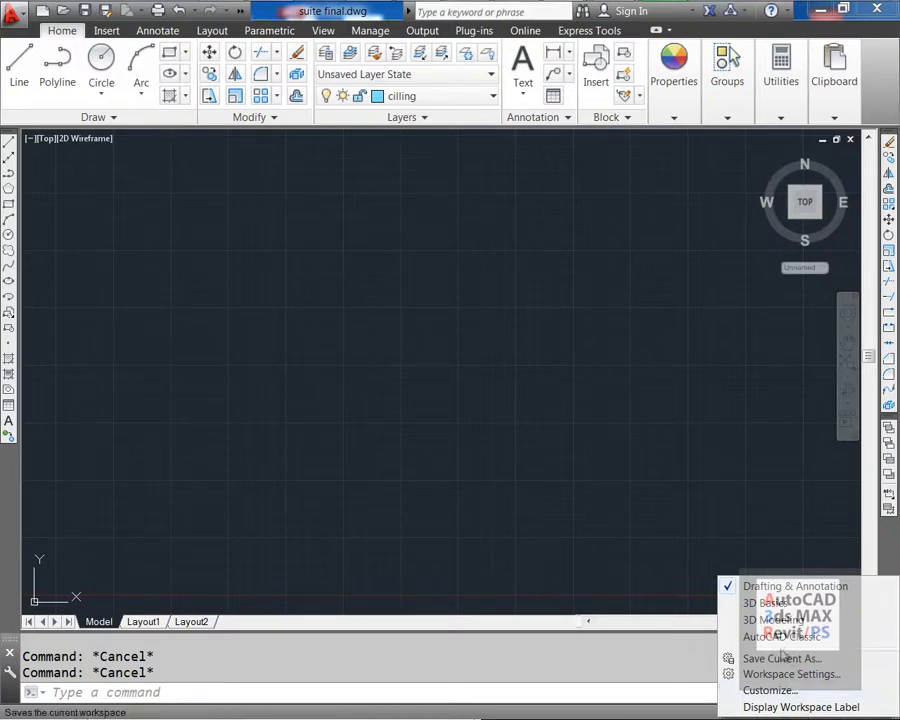
click(779, 639)
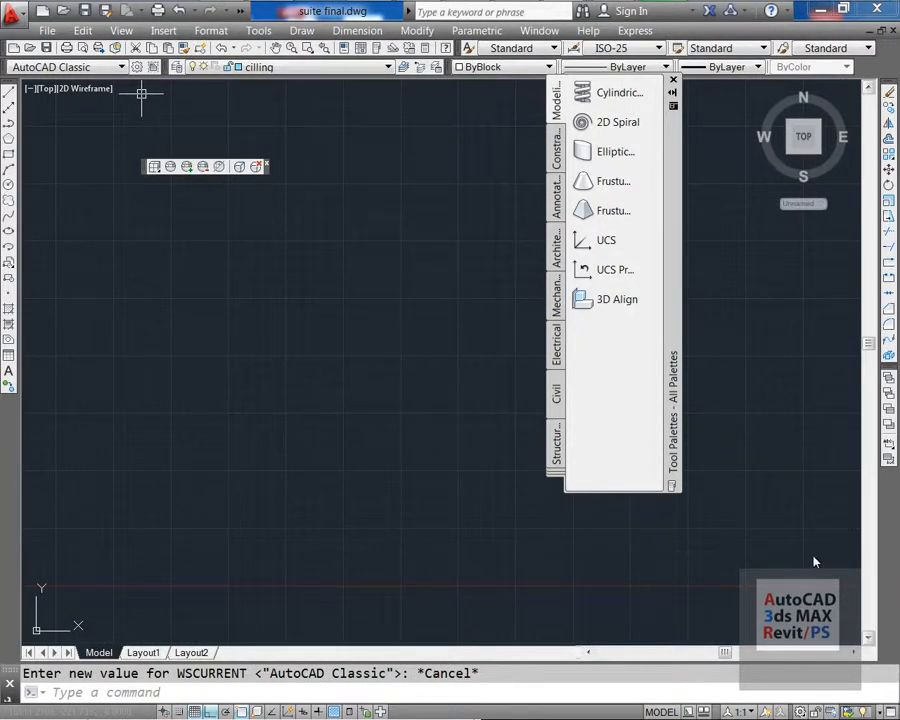
click(798, 711)
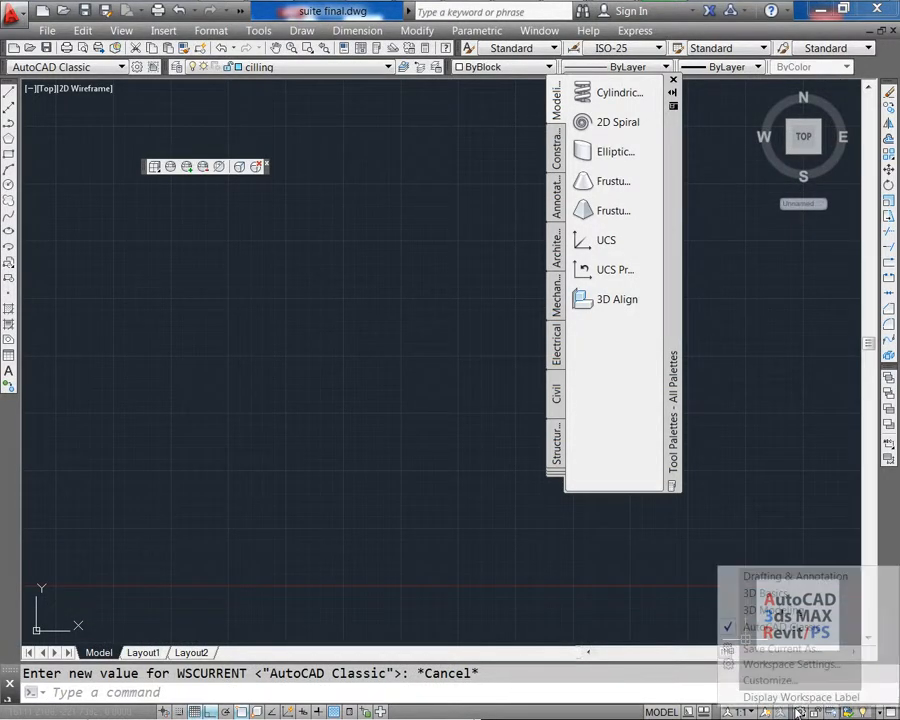
click(778, 578)
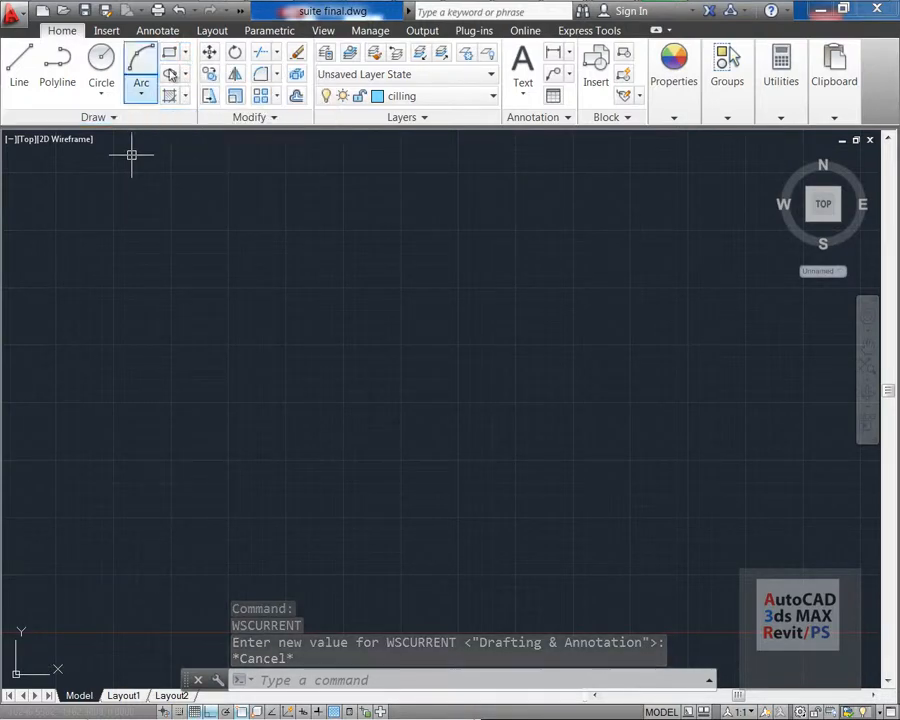
click(185, 52)
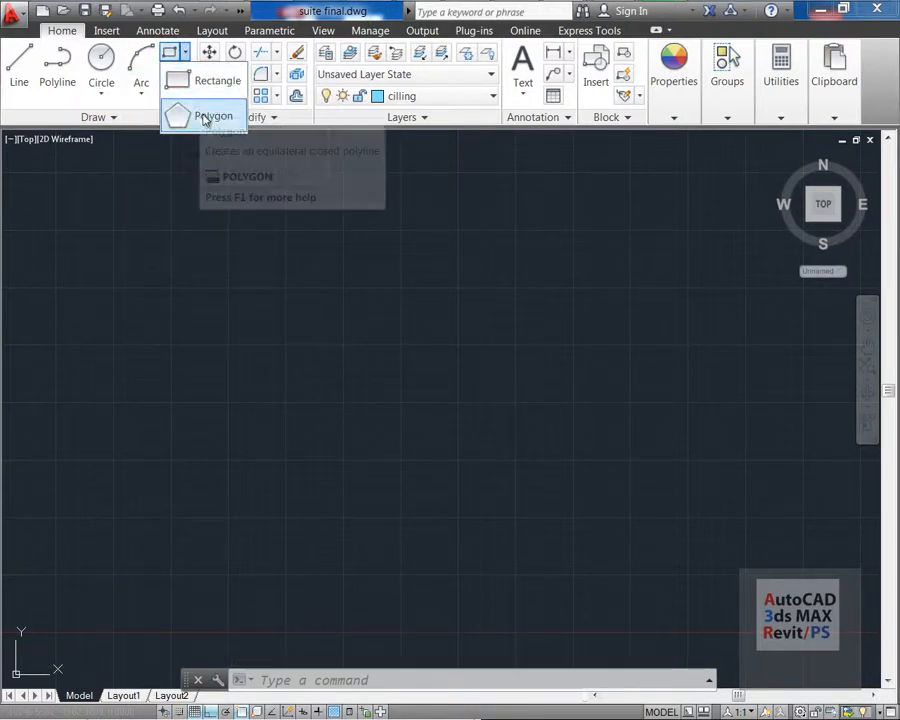
click(243, 361)
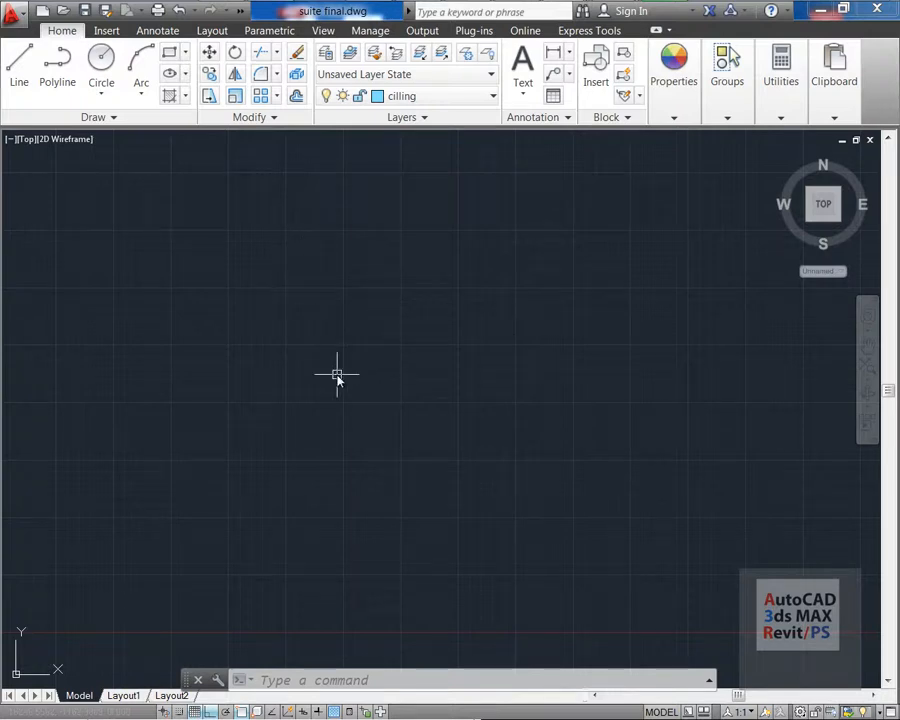
Step: Dock the floating command line beneath the Model and Layout tabs
key(Escape)
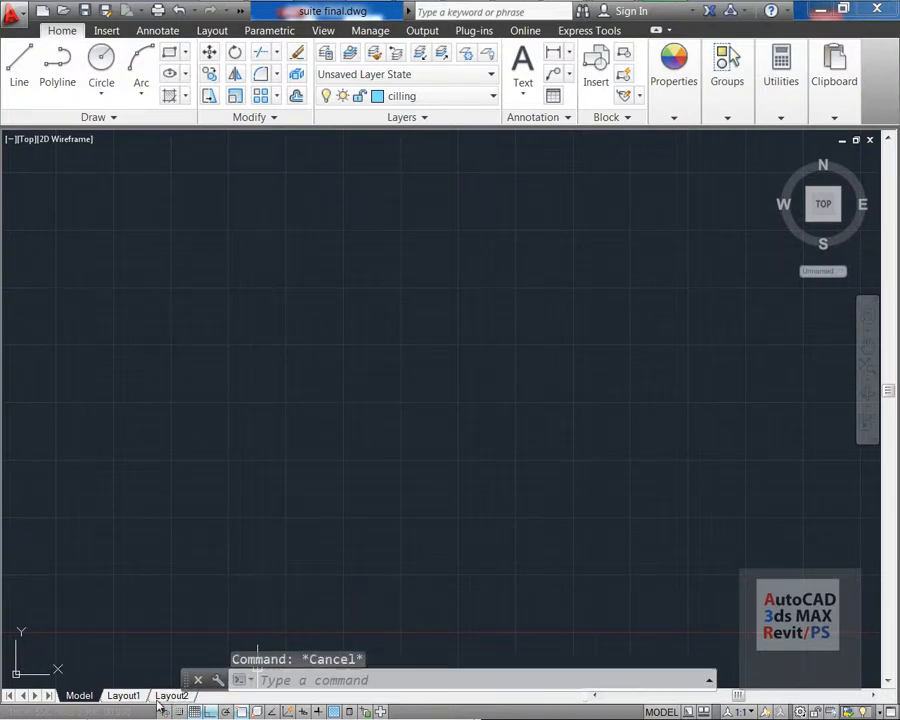
drag(157, 702, 145, 707)
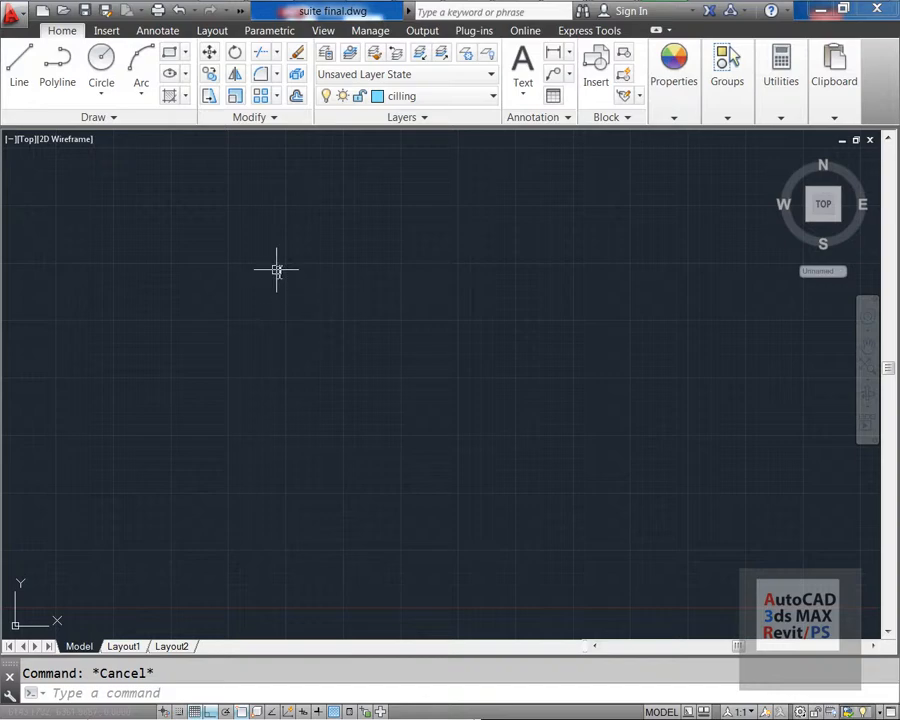
Step: Draw a rectangle near the origin with length 100 and width 80, using the Dimensions option
text(rec)
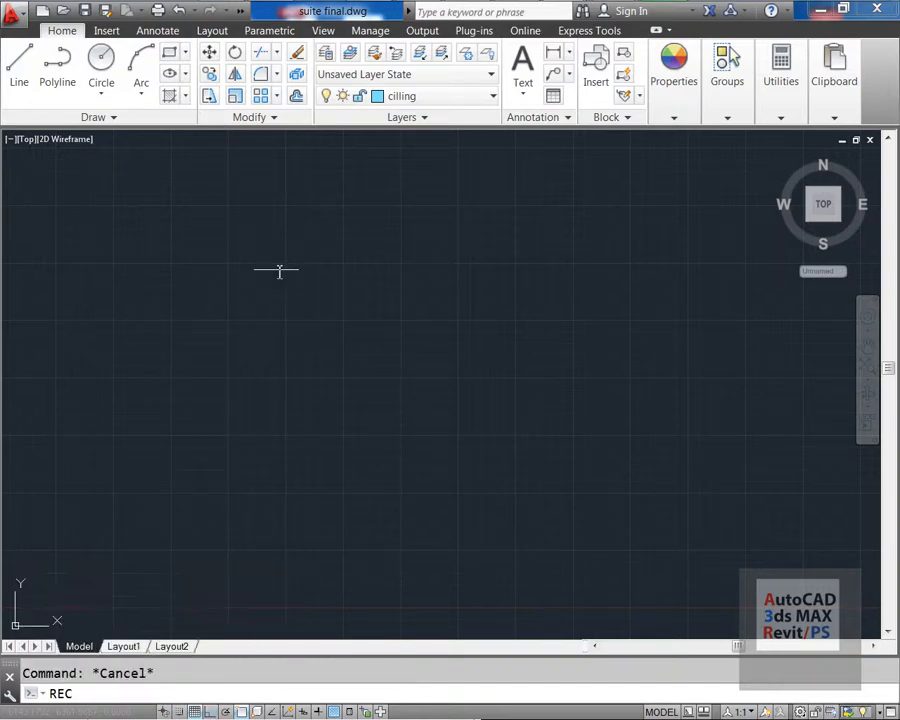
key(Return)
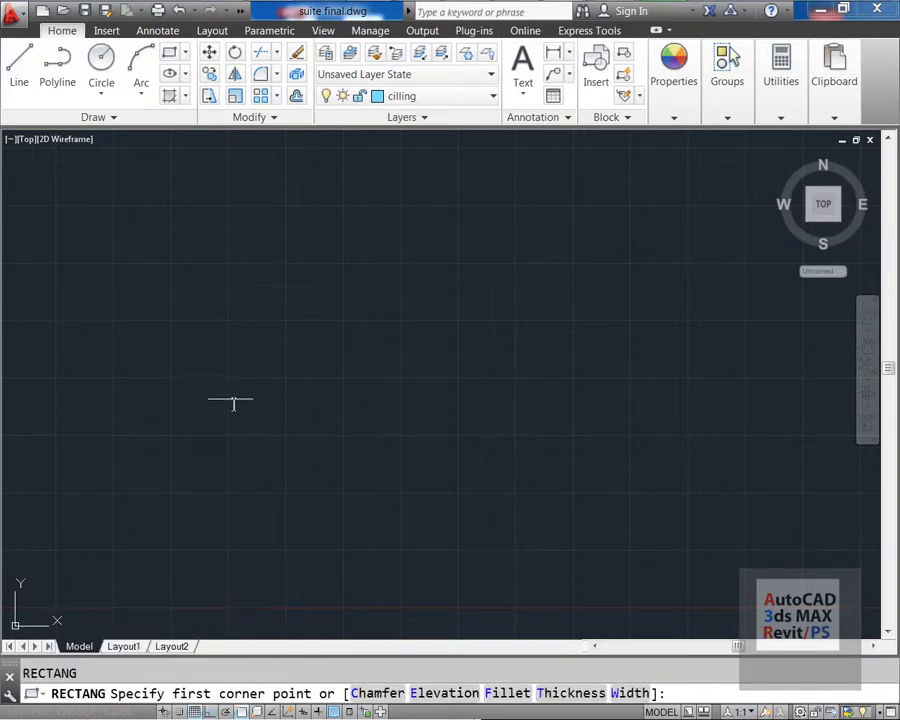
click(88, 597)
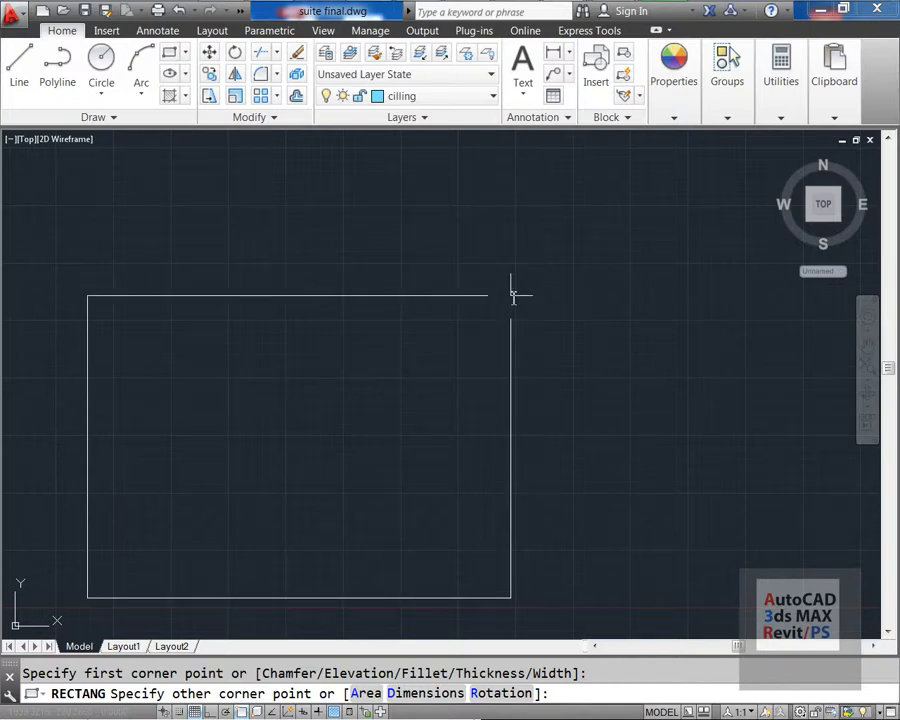
key(Return)
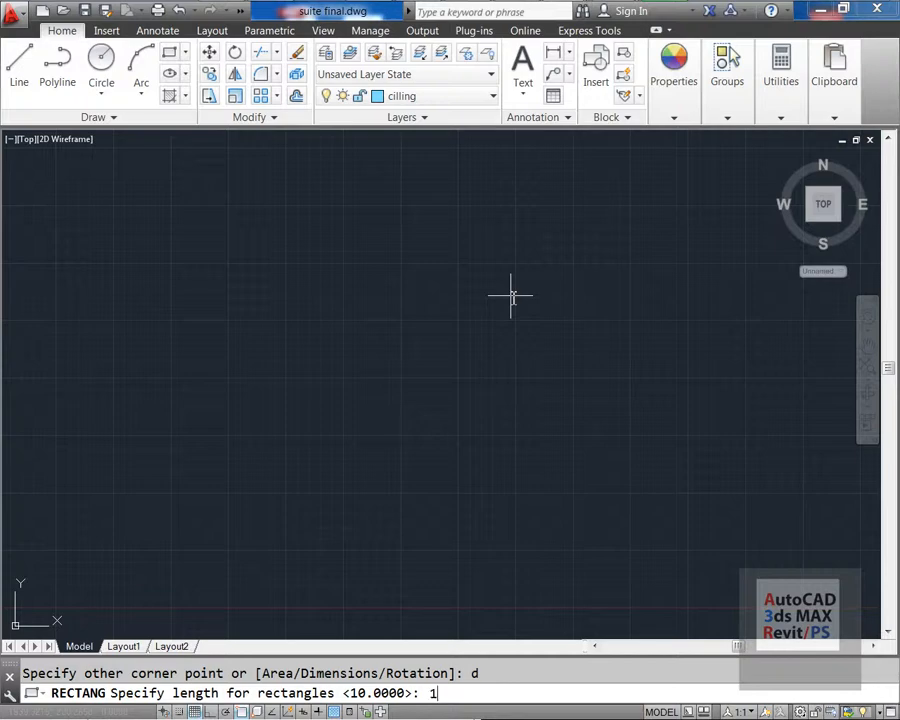
key(Return)
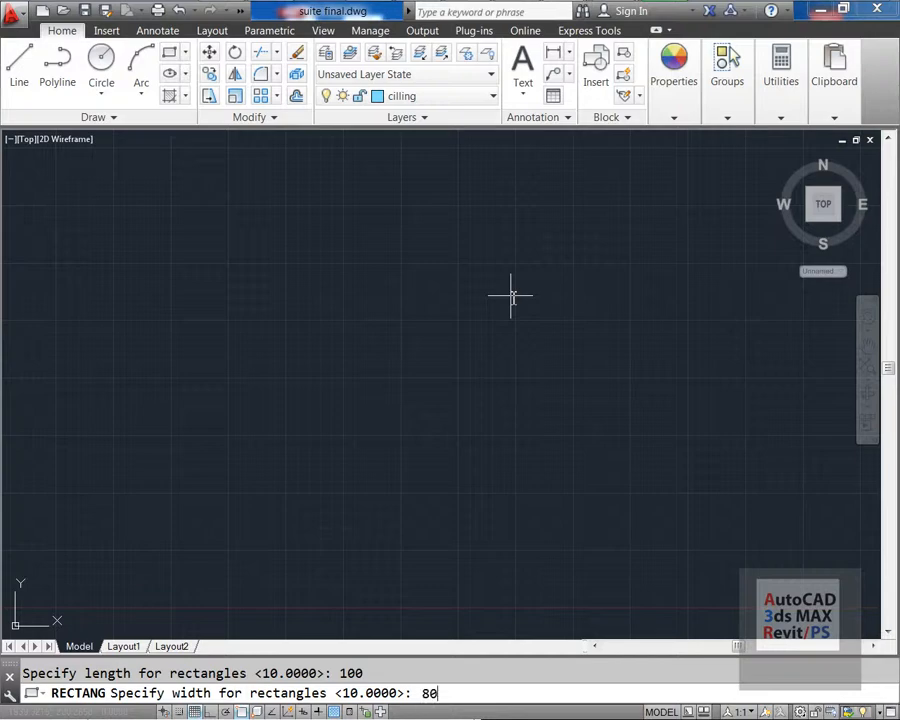
key(Return)
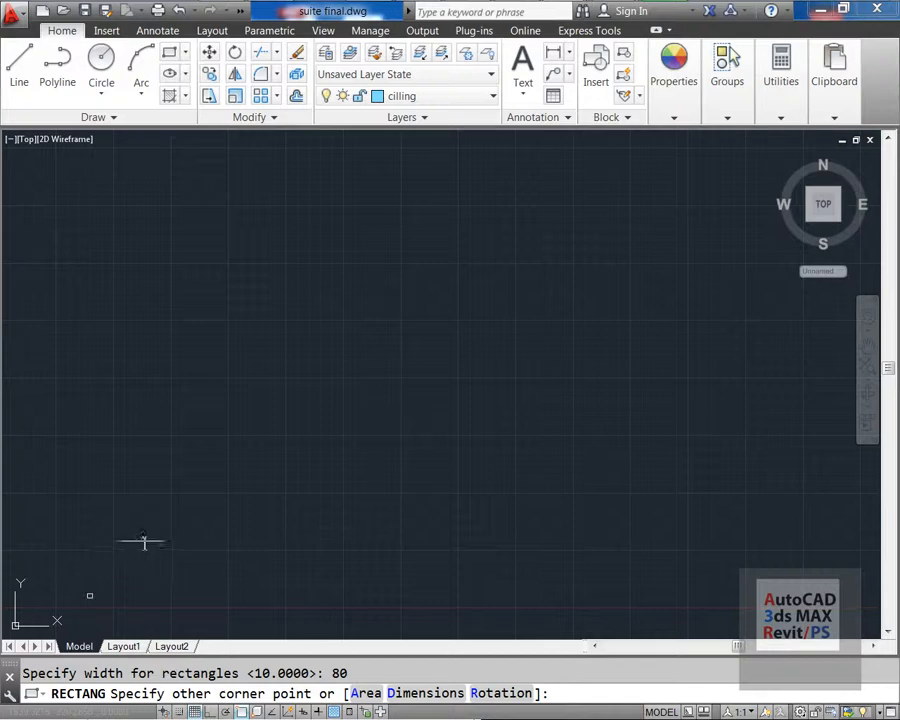
scroll(138, 604, up, 2)
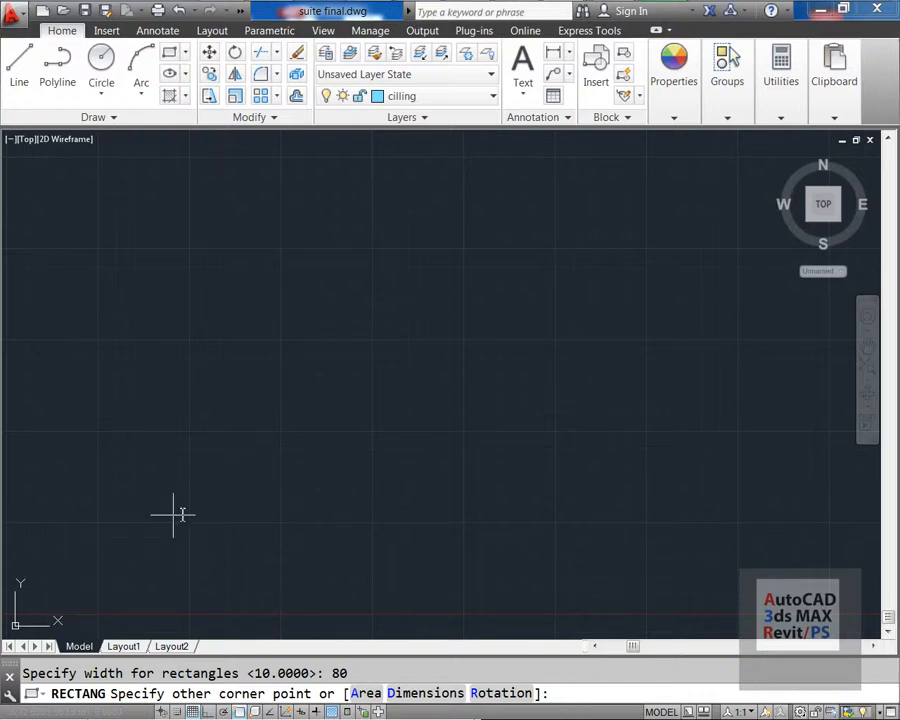
scroll(190, 511, down, 1)
key(Escape)
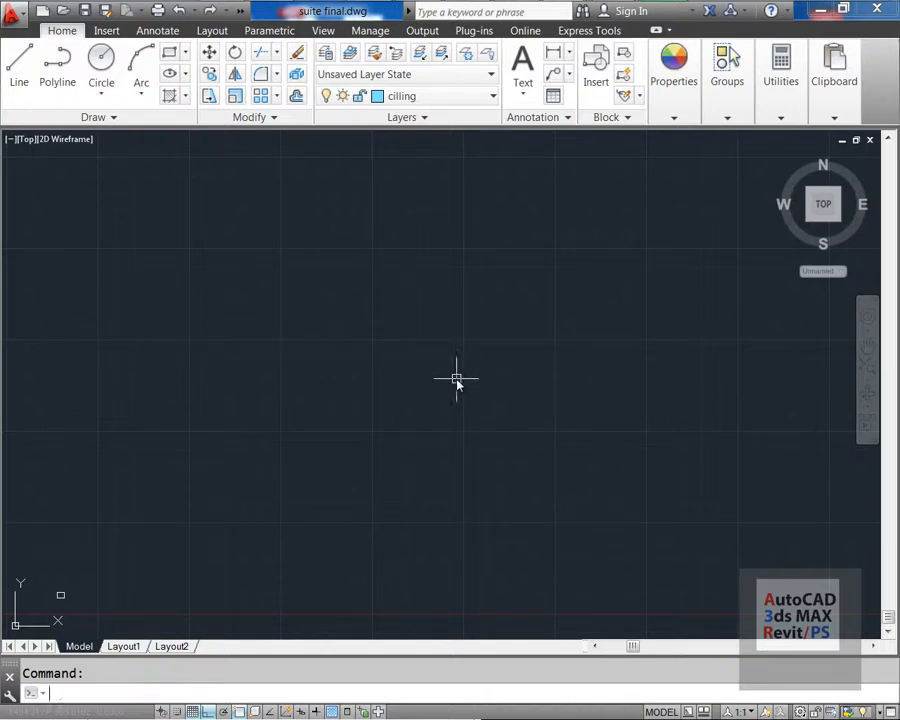
Step: Place a linear dimension above the rectangle's top edge, spanning its two upper corners
key(Return)
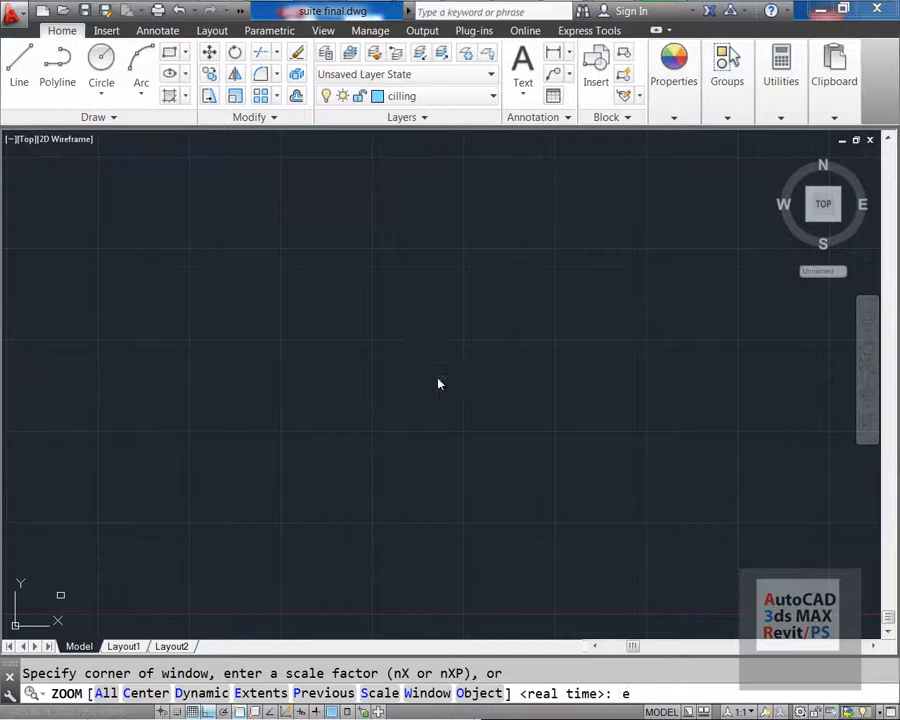
key(Return)
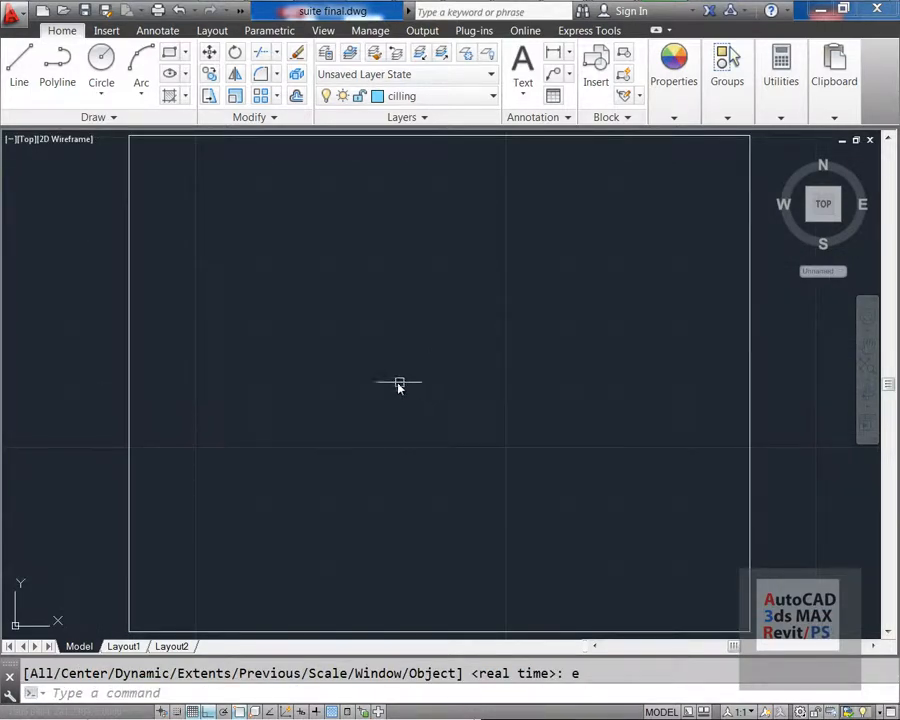
middle_drag(361, 371, 359, 445)
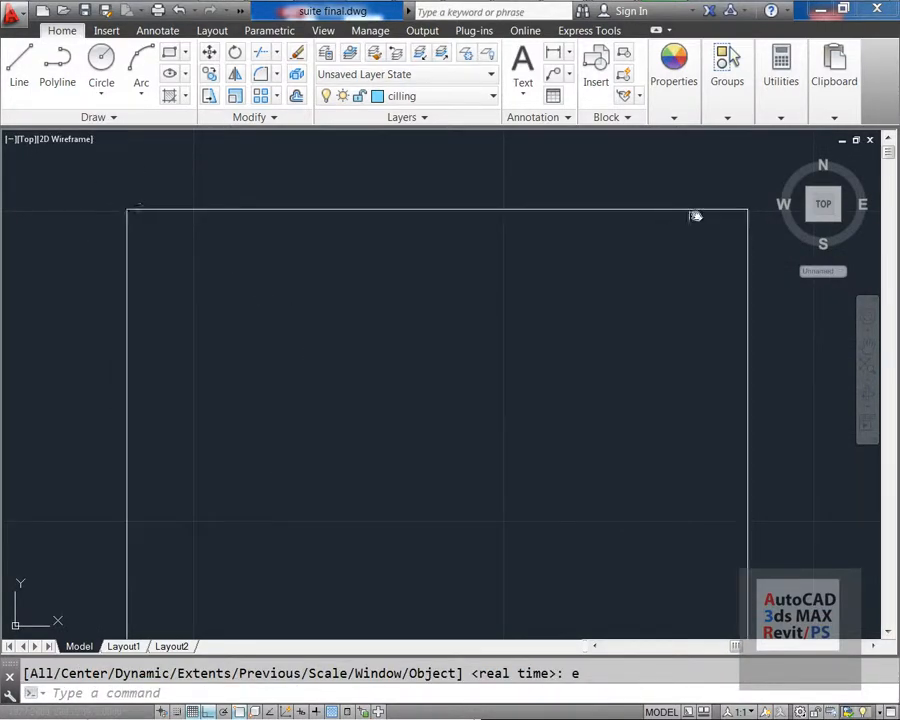
key(Escape)
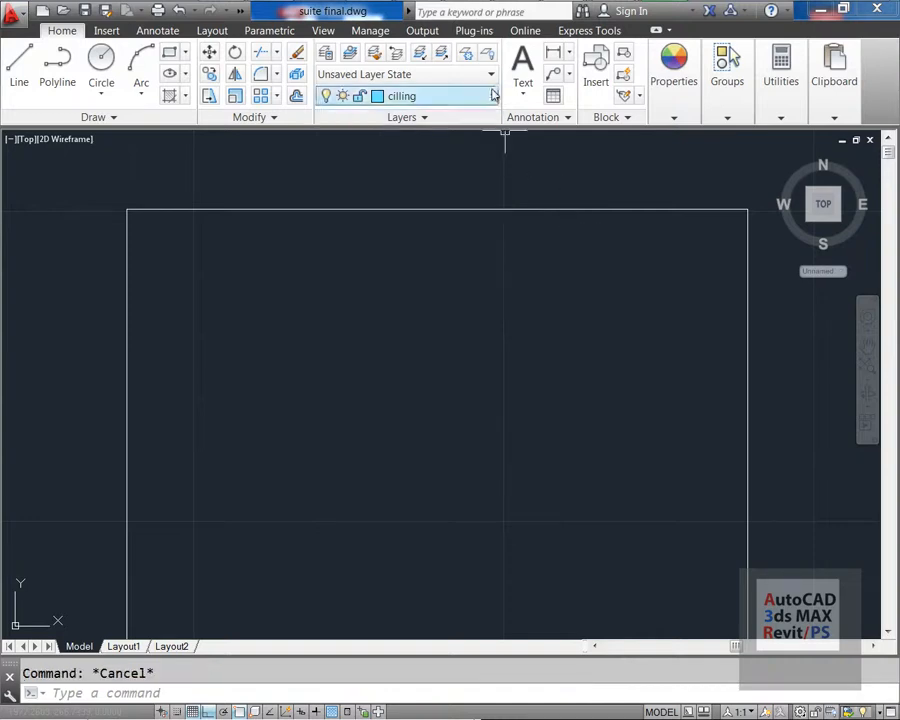
click(553, 54)
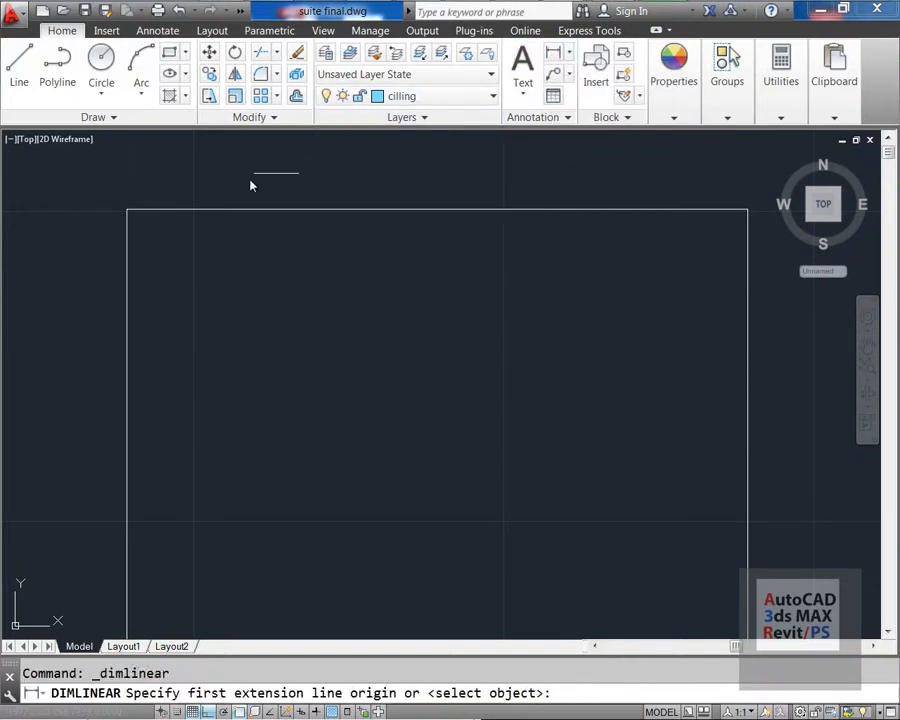
click(137, 209)
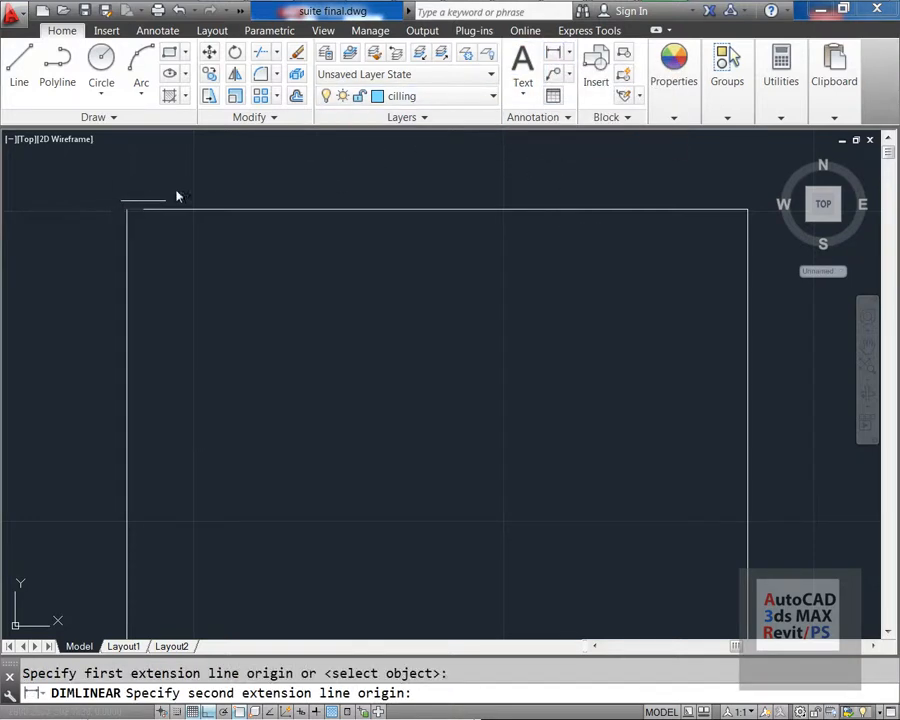
click(742, 210)
click(725, 177)
key(Escape)
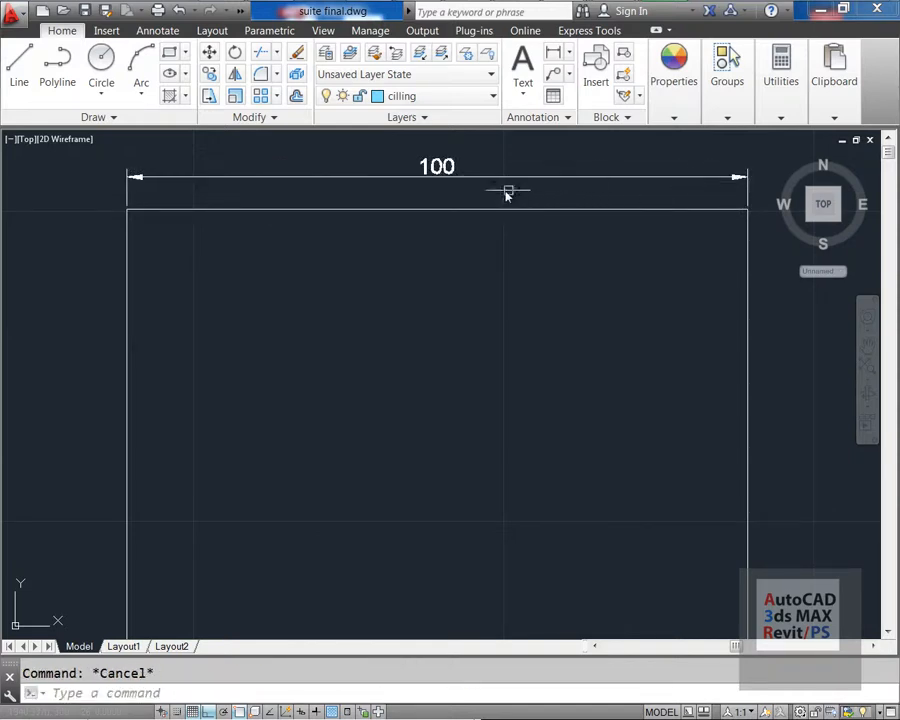
Step: Erase the linear dimension above the rectangle's top edge
text(e)
key(space)
click(505, 191)
click(478, 174)
key(space)
Step: Place a vertical linear dimension along the rectangle's left edge, offset outside the shape
mouse_move(200, 403)
middle_down()
mouse_move(217, 402)
mouse_move(287, 336)
middle_up()
scroll(287, 336, down, 2)
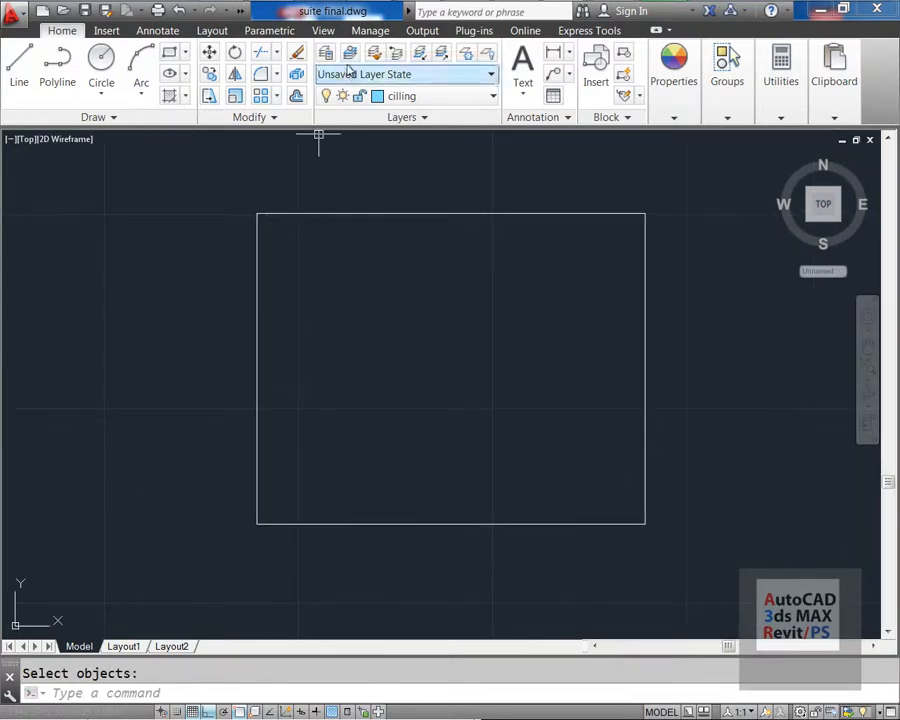
click(553, 52)
click(258, 214)
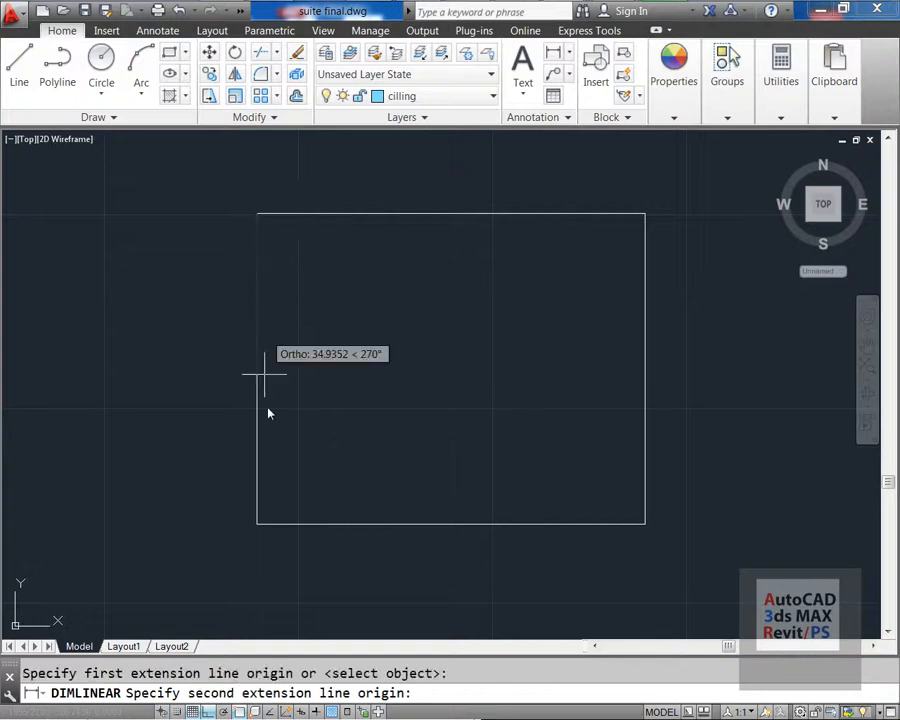
click(257, 523)
click(211, 492)
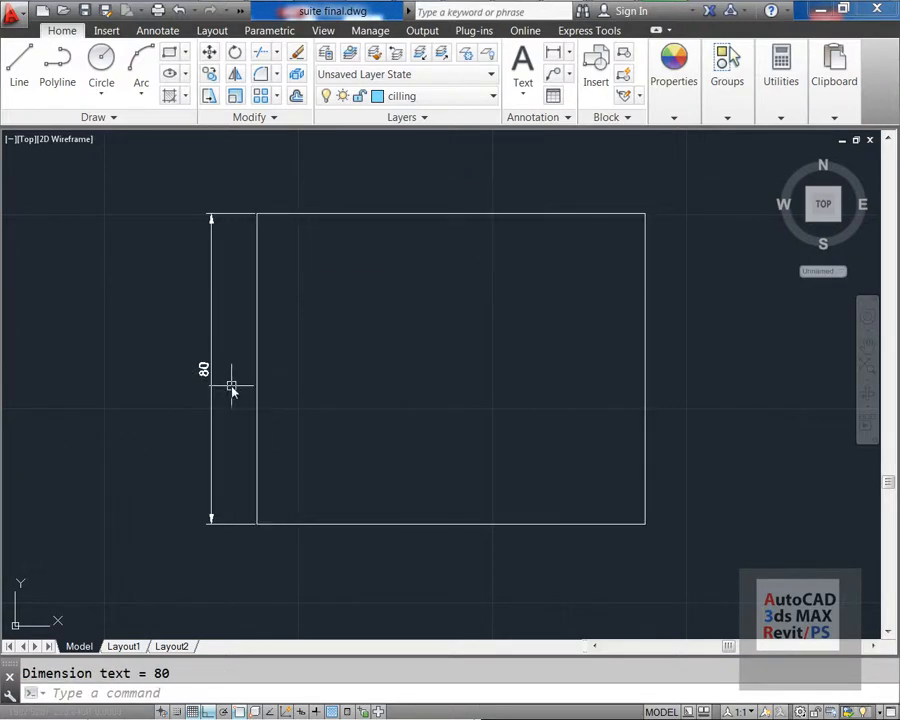
key(Escape)
Step: Erase the vertical dimension beside the rectangle's left edge
text(e)
key(space)
click(231, 338)
click(185, 378)
key(space)
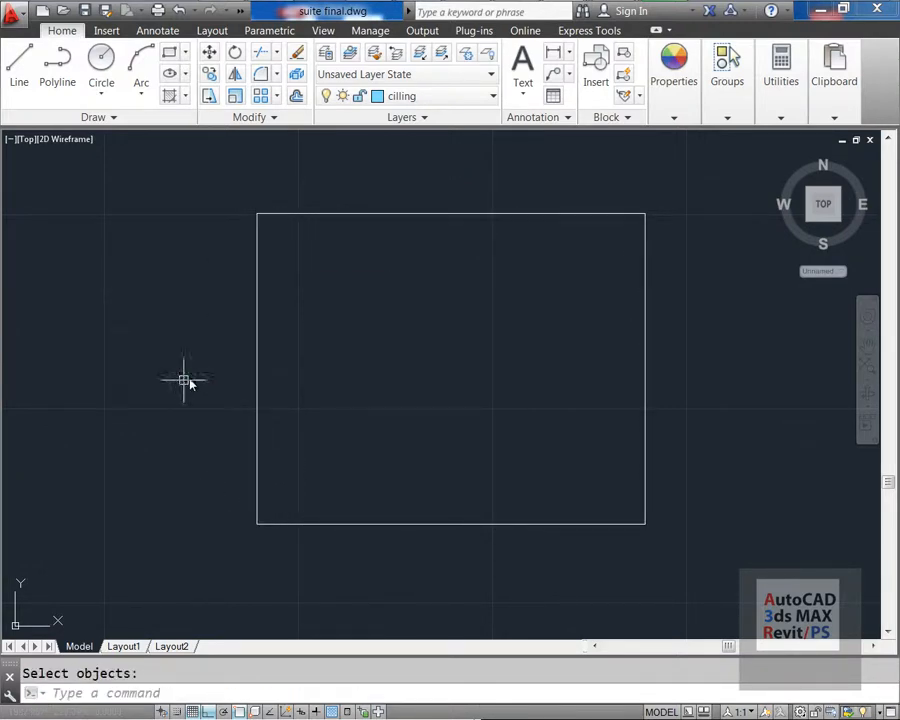
middle_drag(184, 380, 108, 399)
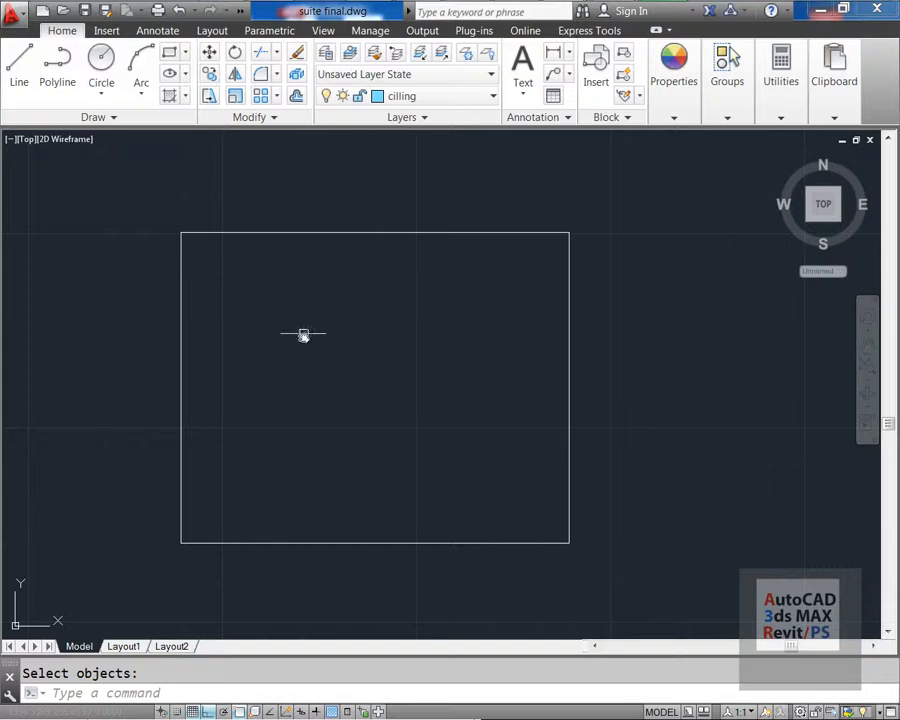
middle_drag(301, 337, 406, 344)
click(412, 236)
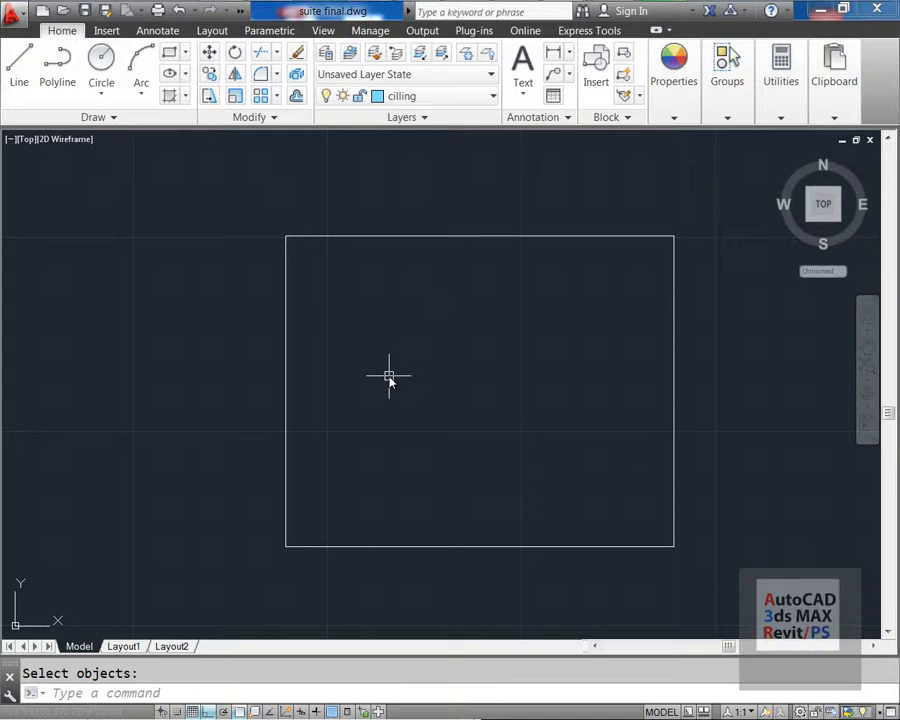
Step: Review the lines, symbols and arrows, and text settings of the ISO-25 dimension style without changing them
text(di)
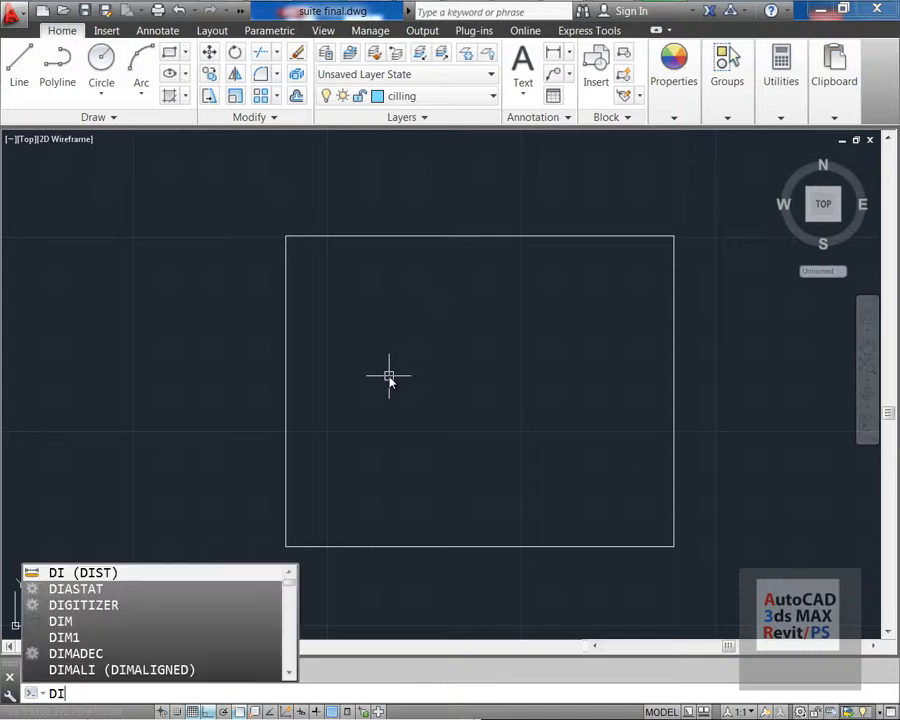
text(m)
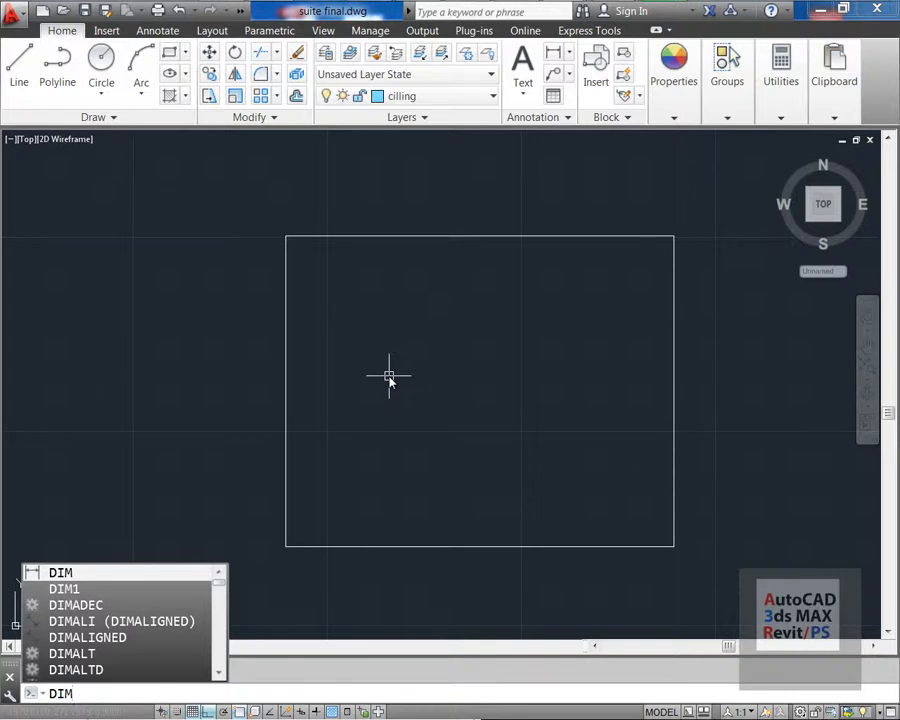
text(sty)
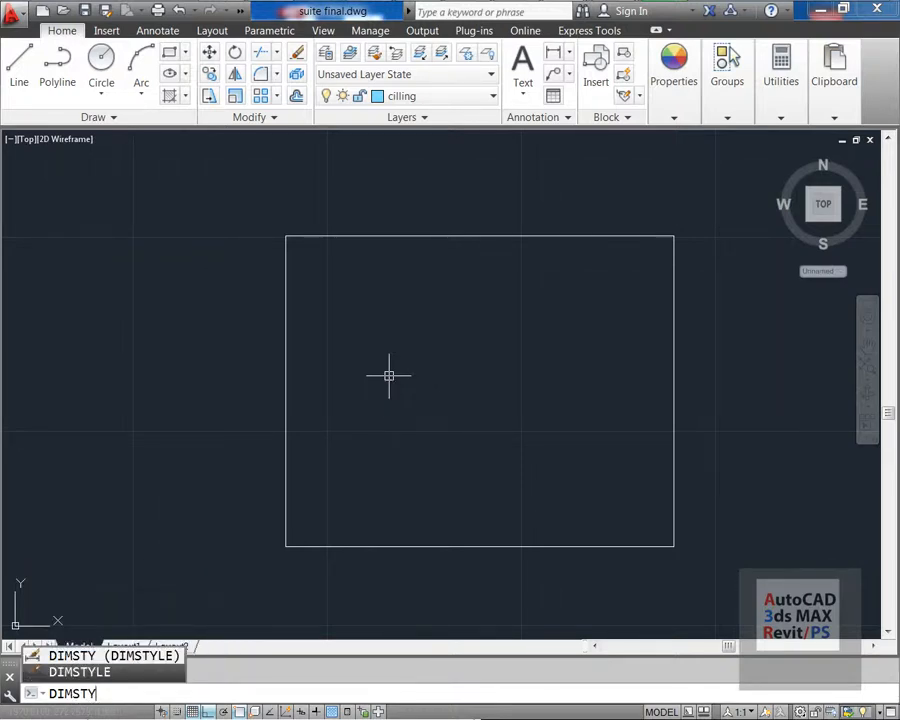
key(Return)
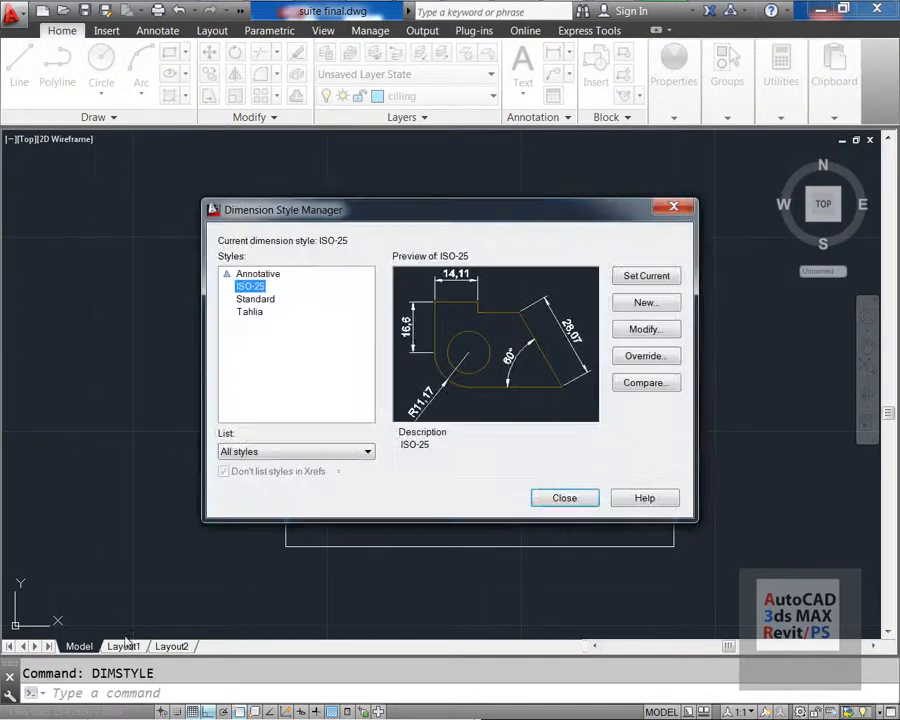
click(645, 330)
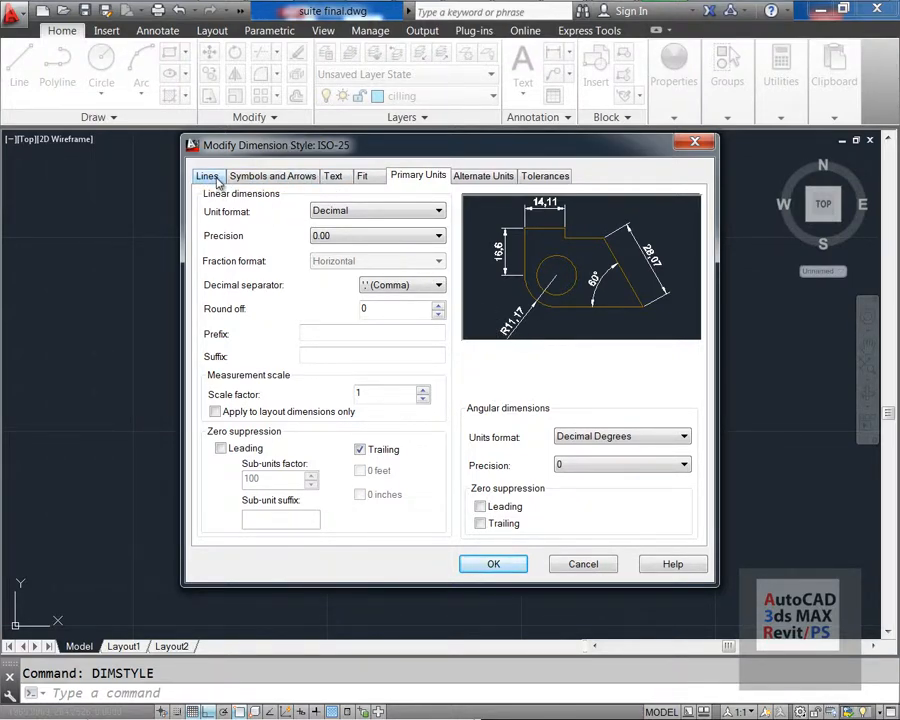
click(208, 176)
click(255, 176)
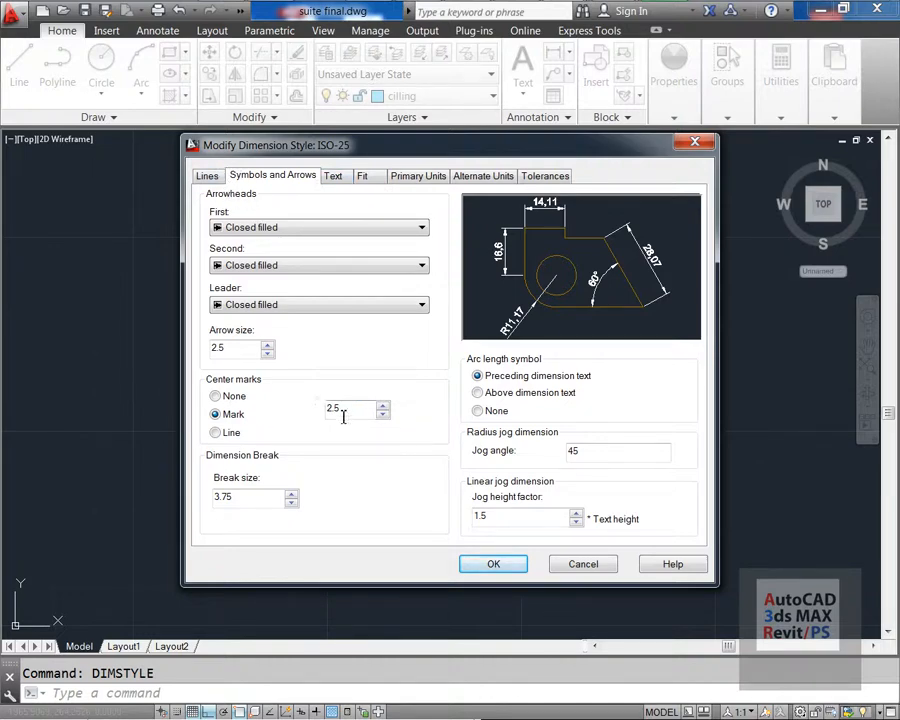
click(333, 176)
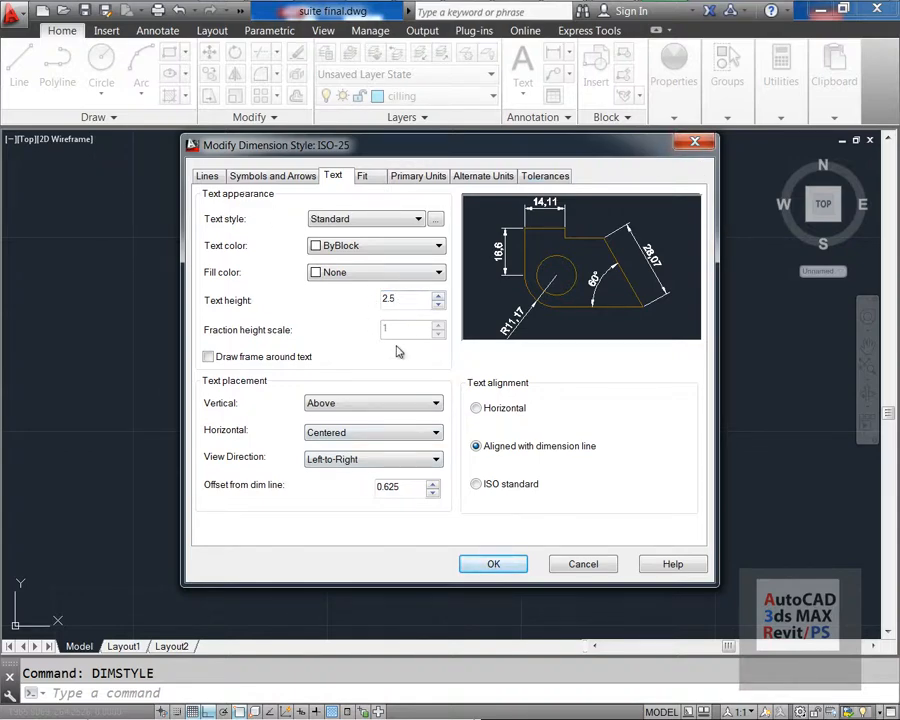
click(696, 146)
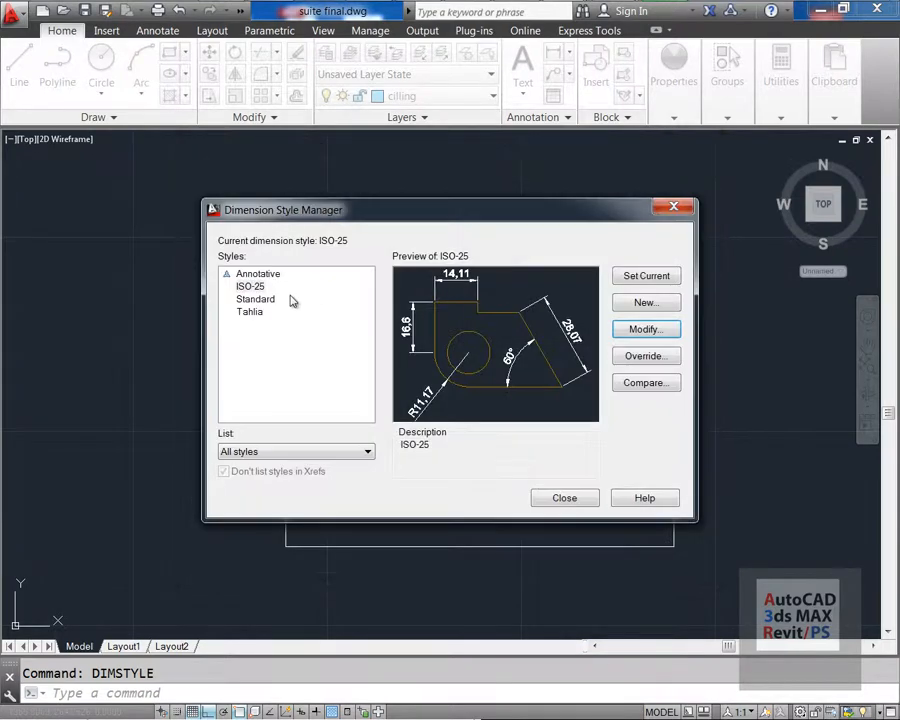
click(672, 210)
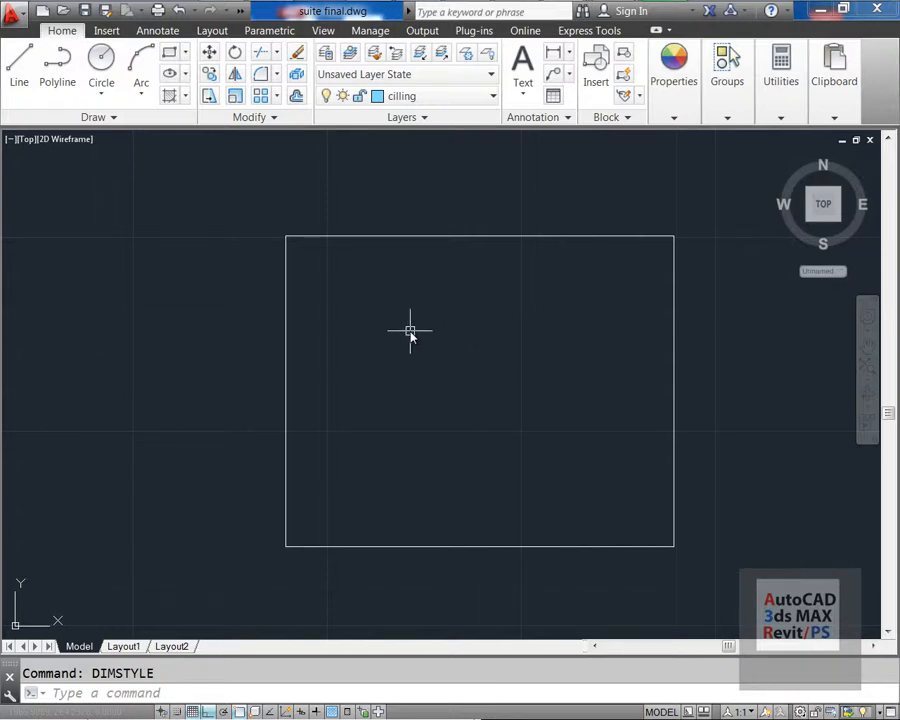
Step: Draw a freehand rectangle inside the lower-left part of the large rectangle
mouse_move(406, 327)
middle_down()
mouse_move(334, 342)
mouse_move(355, 349)
middle_up()
key(Escape)
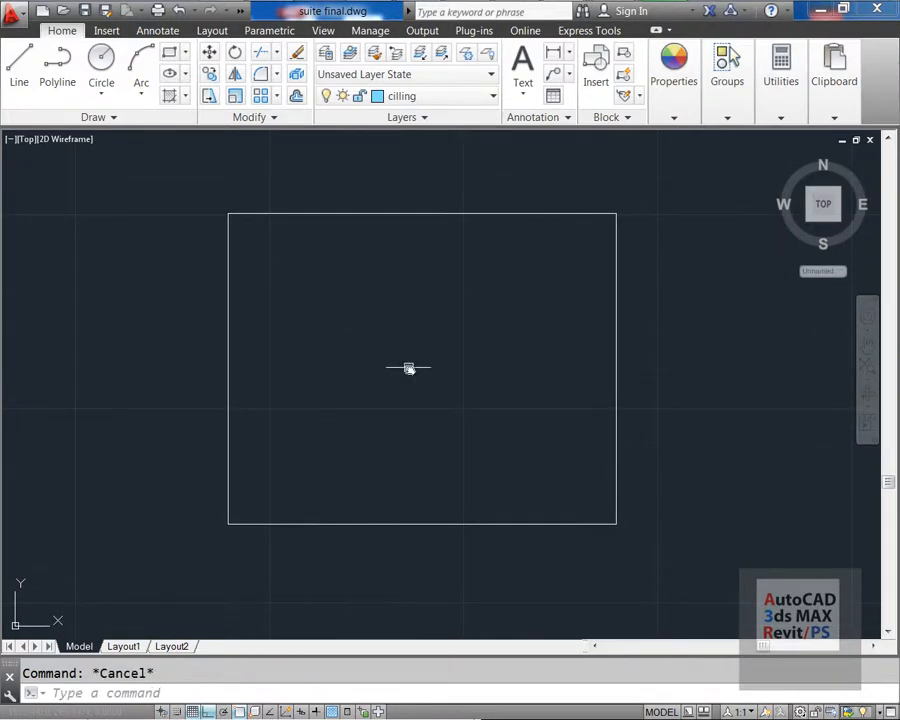
text(z)
key(Return)
text(e)
key(Return)
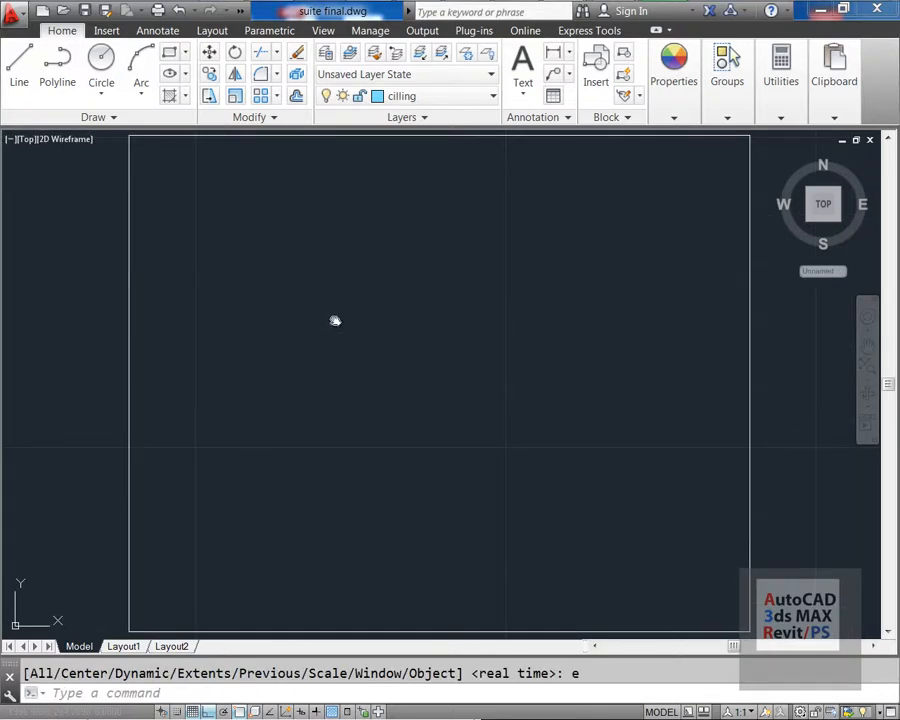
click(186, 53)
key(Escape)
key(Escape)
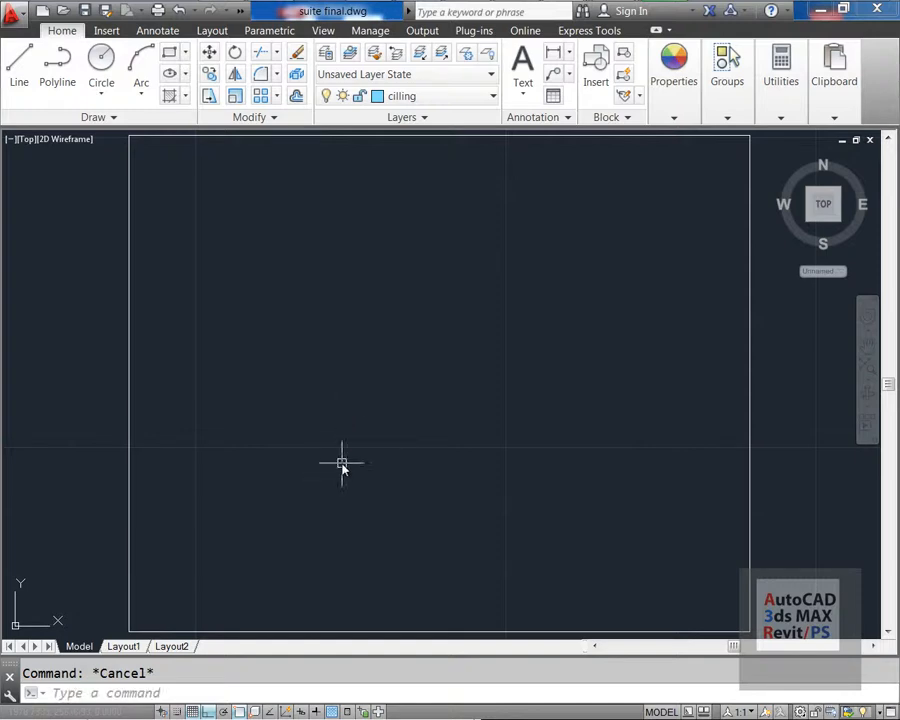
text(re)
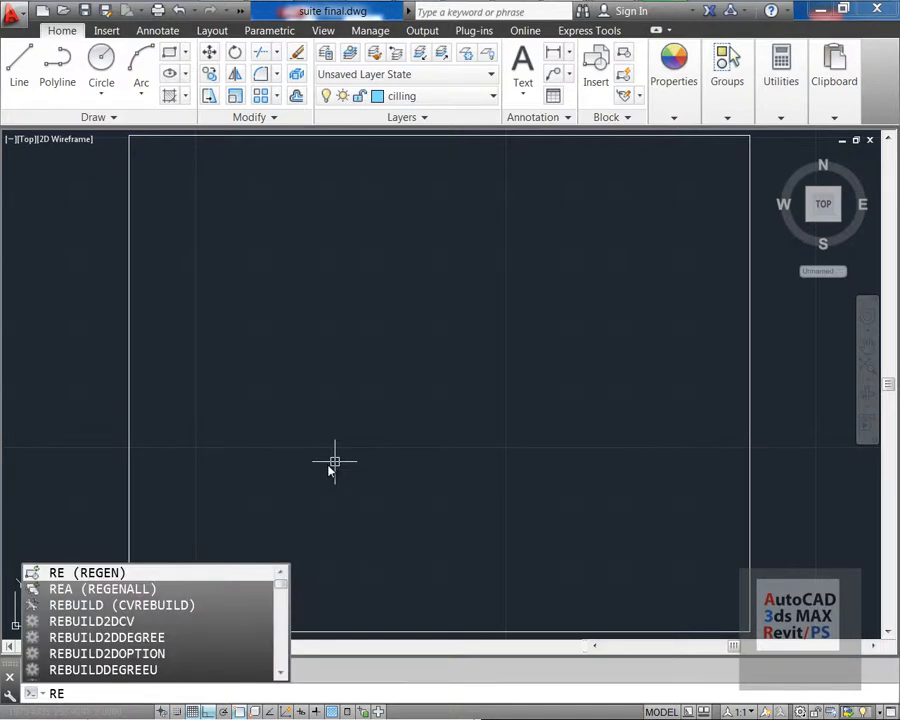
text(c)
key(Return)
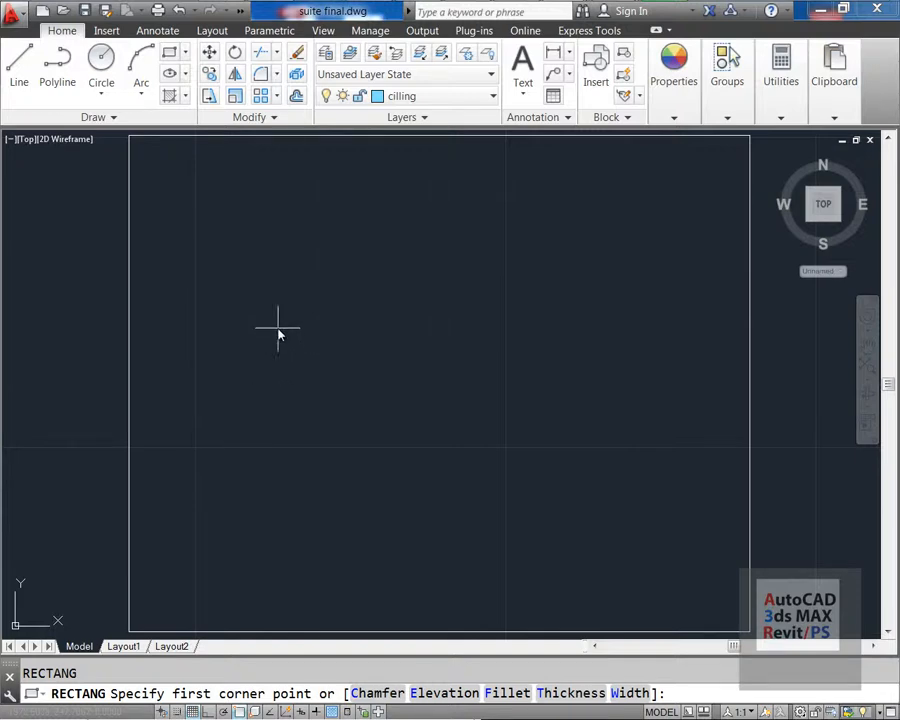
click(221, 562)
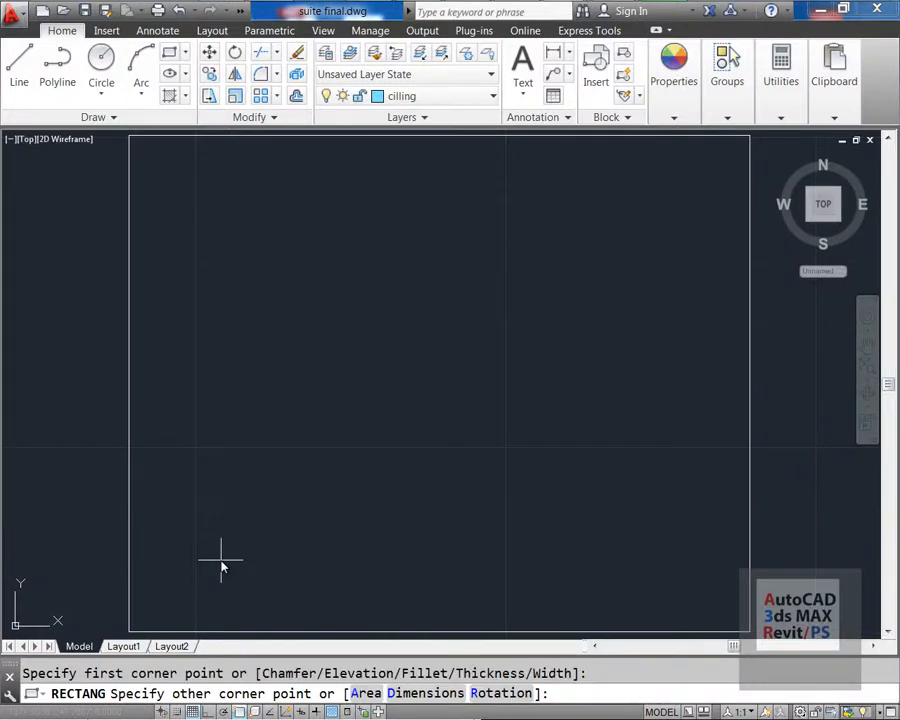
click(530, 323)
key(Escape)
Step: Erase the freehand rectangle inside the large rectangle
text(e)
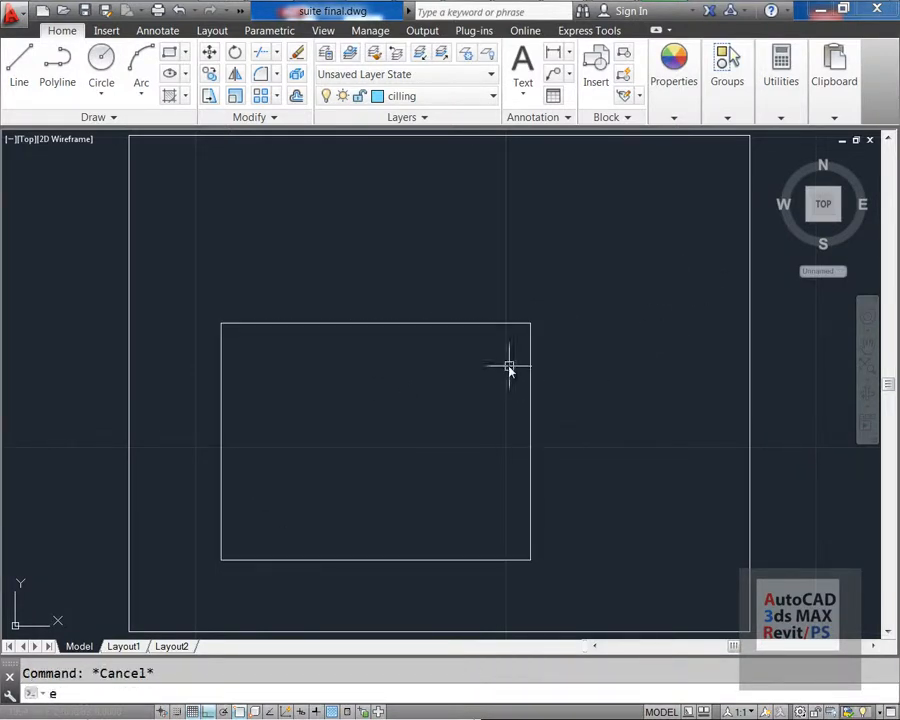
key(Return)
click(433, 466)
click(610, 406)
click(530, 432)
key(Return)
key(Escape)
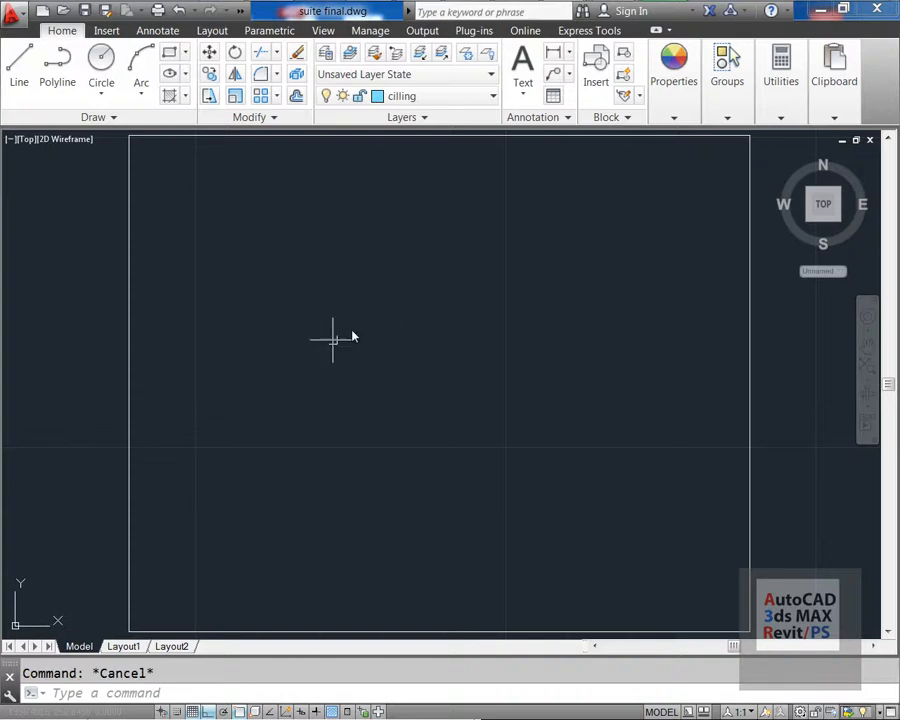
Step: Draw a rectangle with length 50 and width 30 inside the large rectangle, starting near its lower-left corner
click(185, 54)
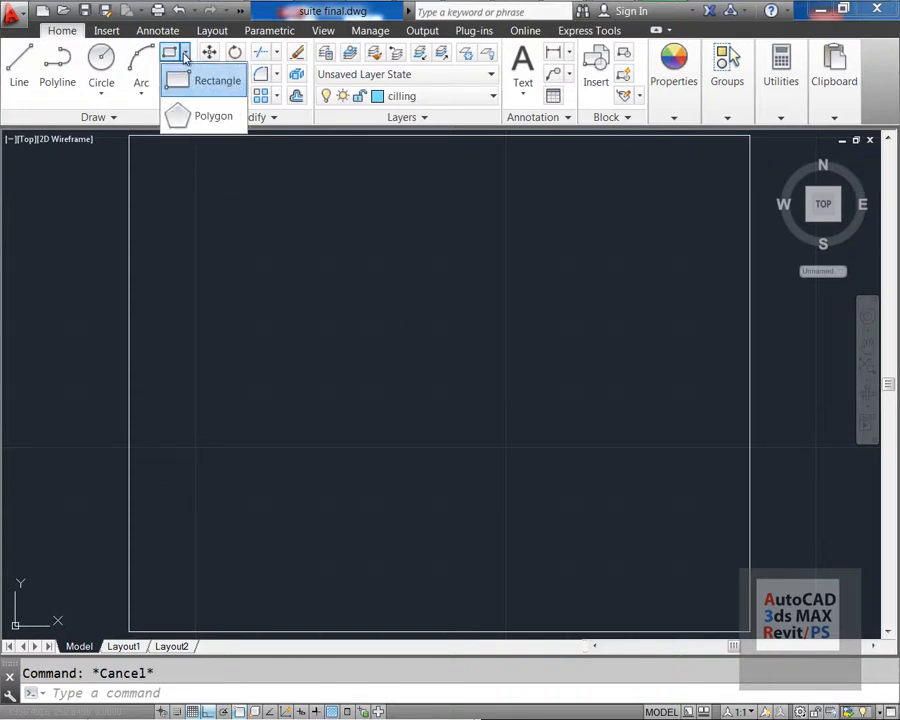
click(200, 81)
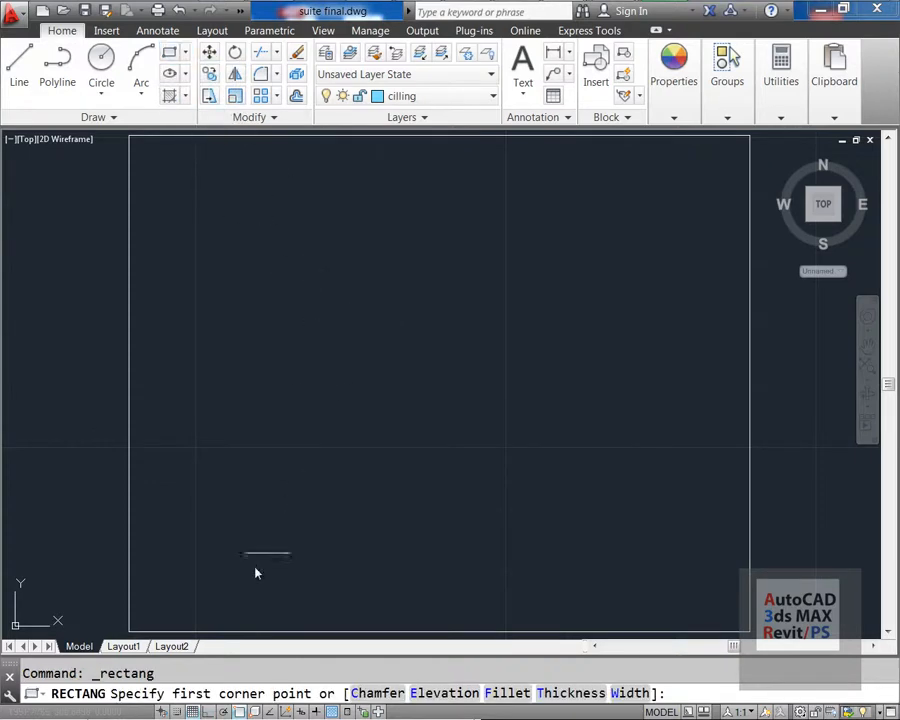
click(204, 573)
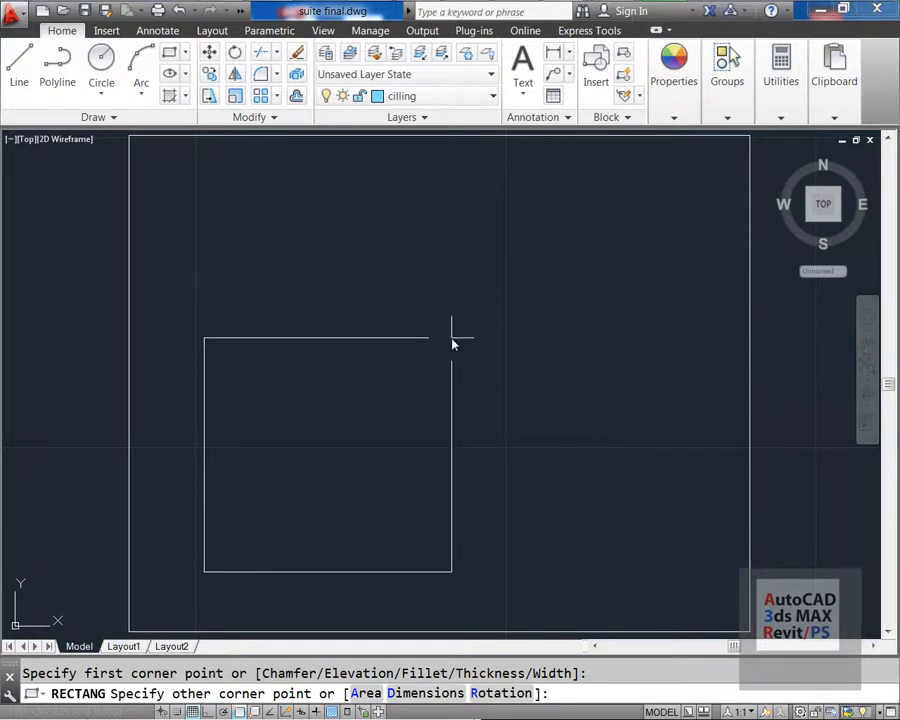
key(Return)
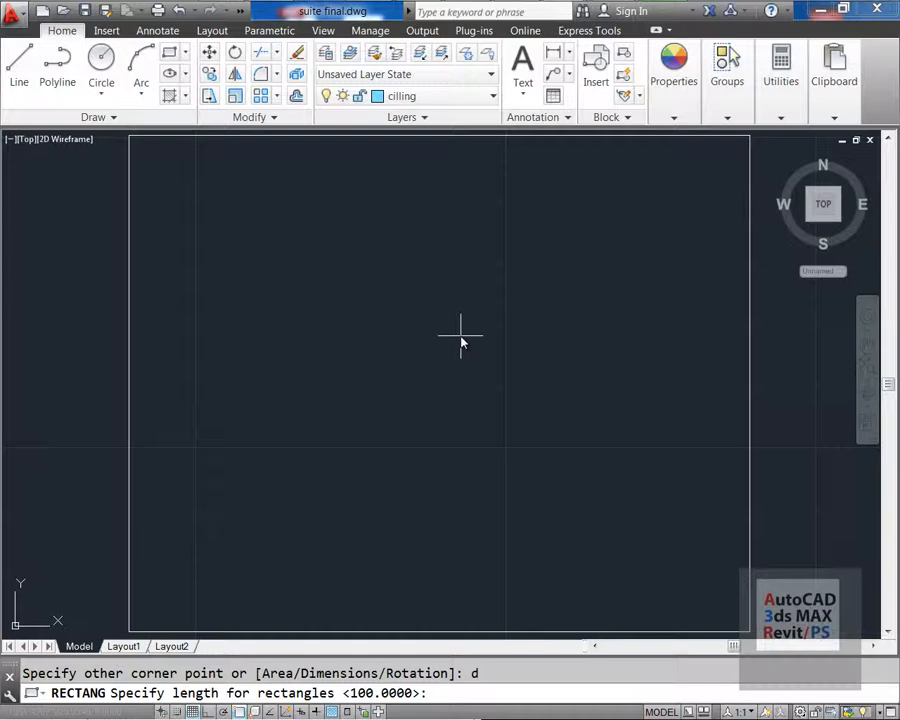
key(Return)
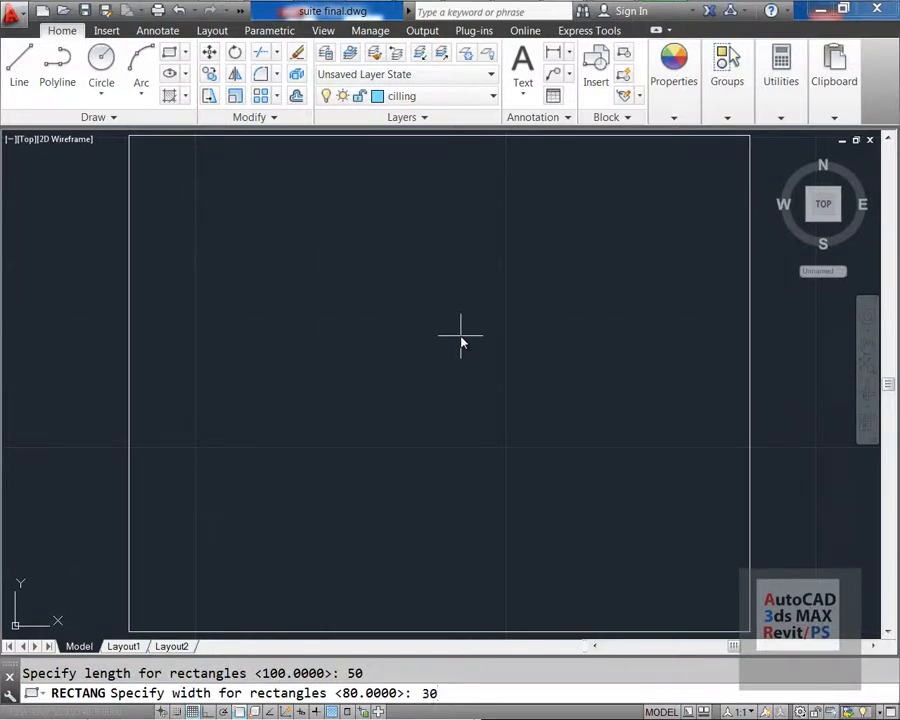
key(Return)
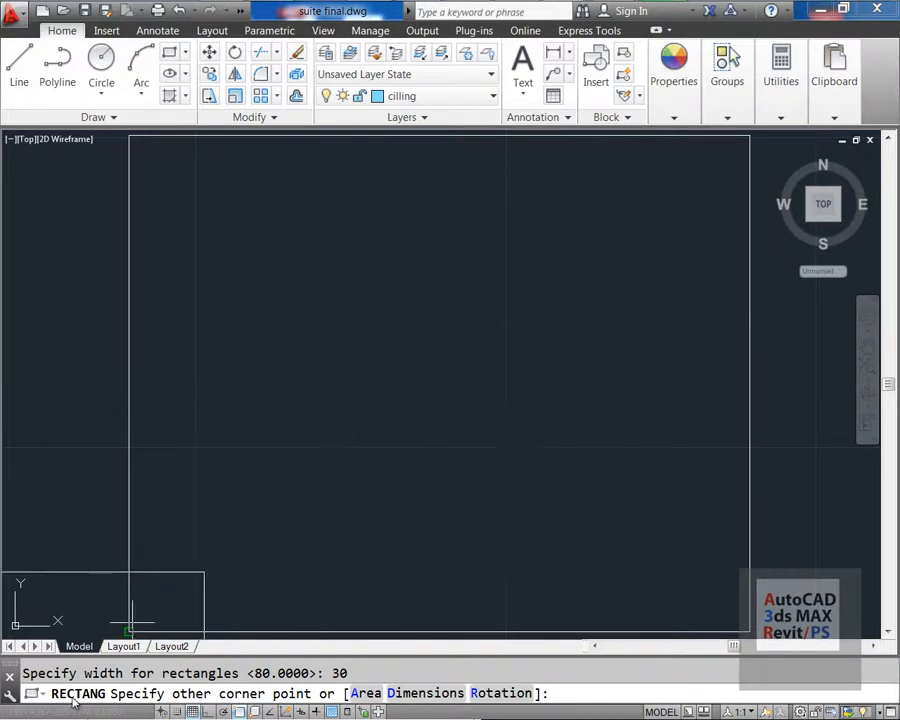
click(587, 330)
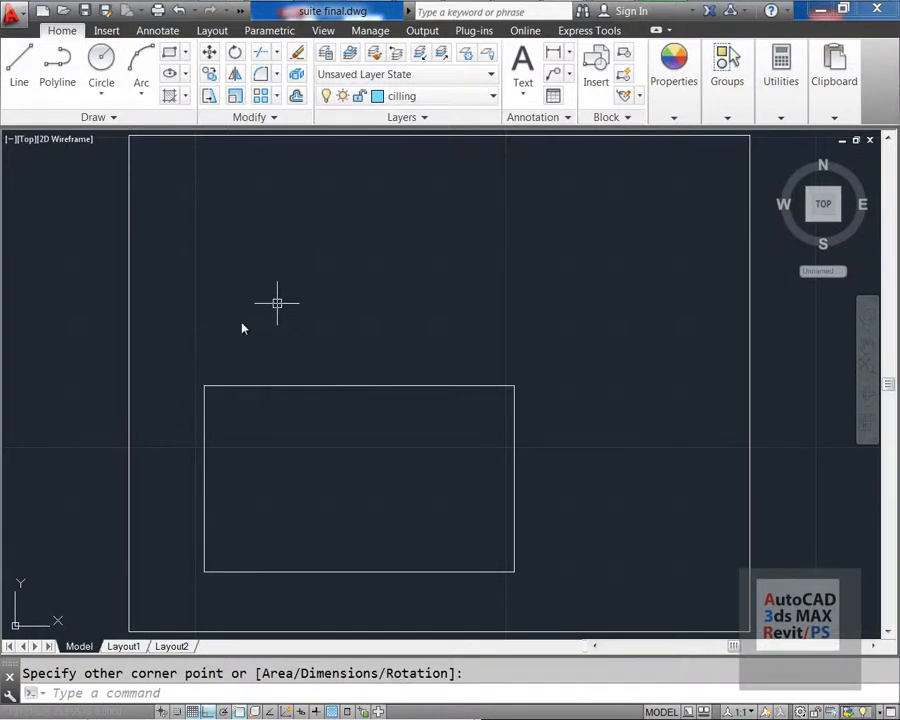
Step: Place a horizontal linear dimension above the inner rectangle, spanning its two upper corners
middle_drag(240, 420, 329, 344)
middle_drag(430, 216, 358, 281)
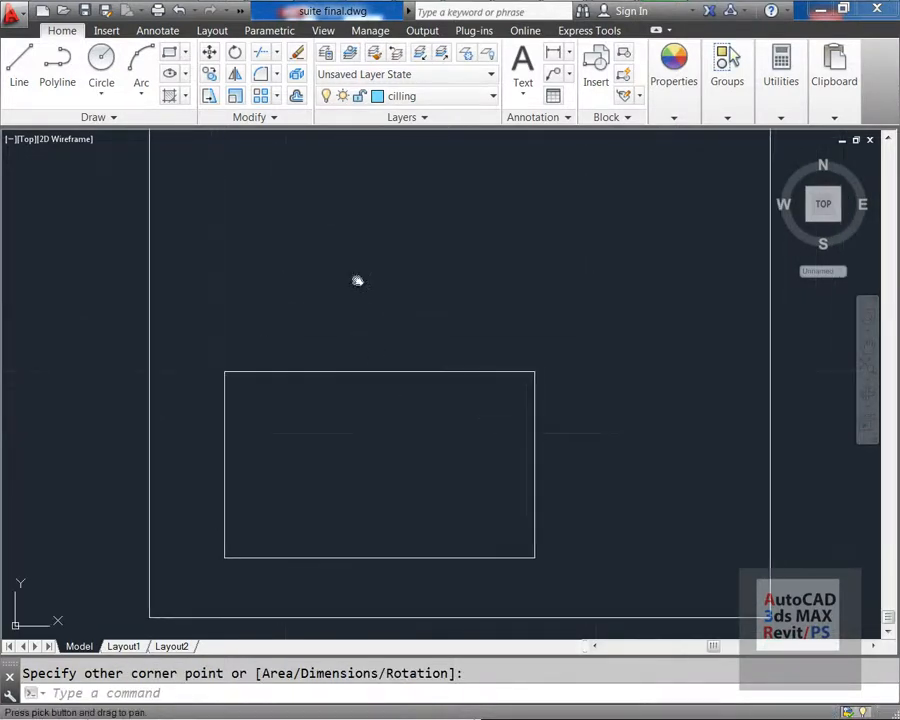
key(Escape)
click(553, 53)
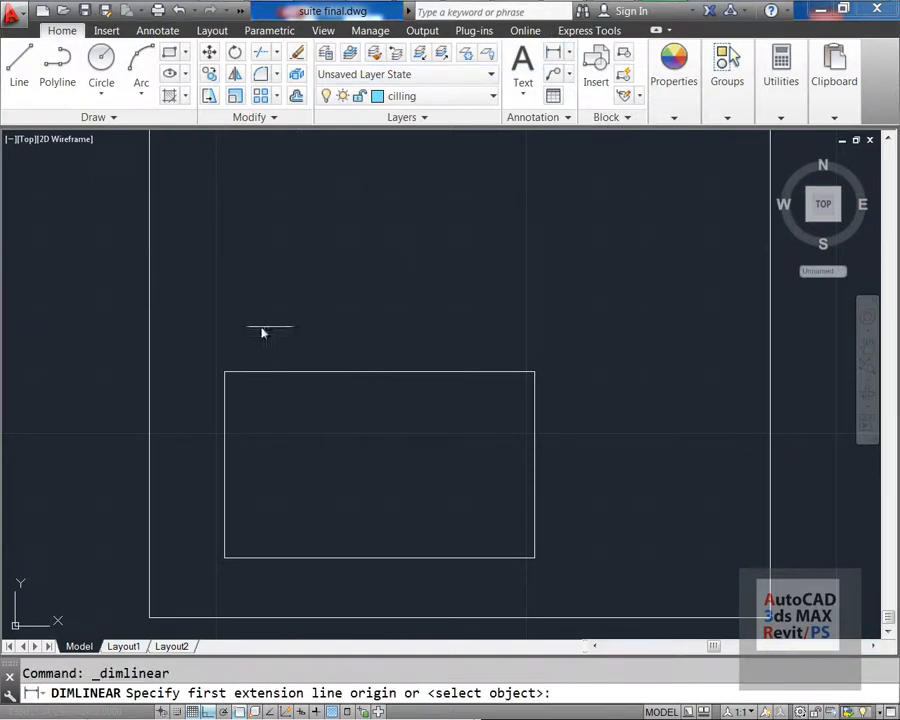
click(225, 372)
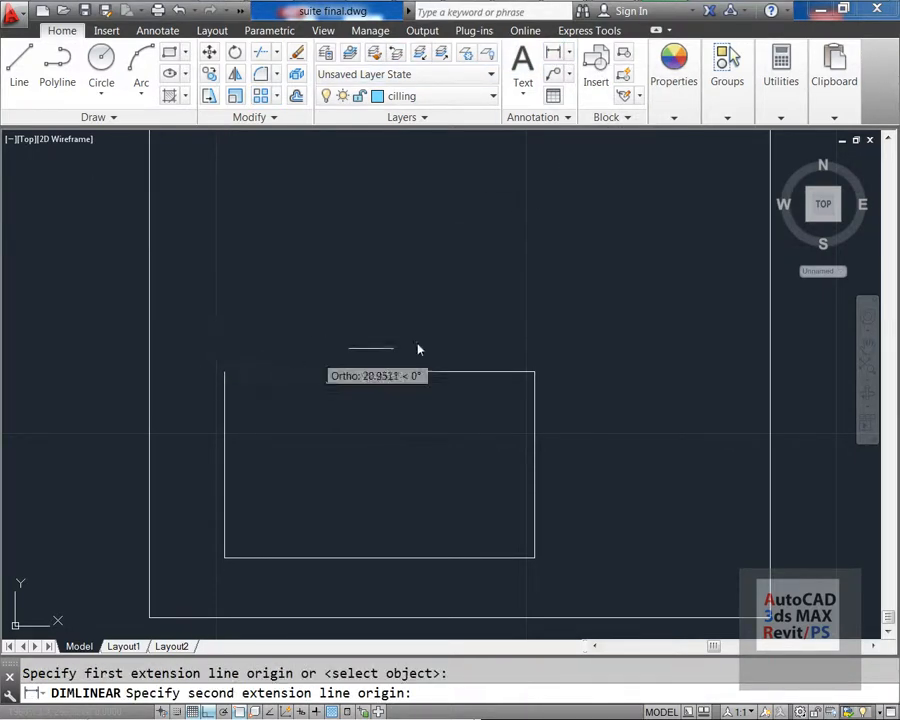
click(535, 372)
click(528, 320)
Step: Place a vertical linear dimension outside the inner rectangle's right edge
key(Return)
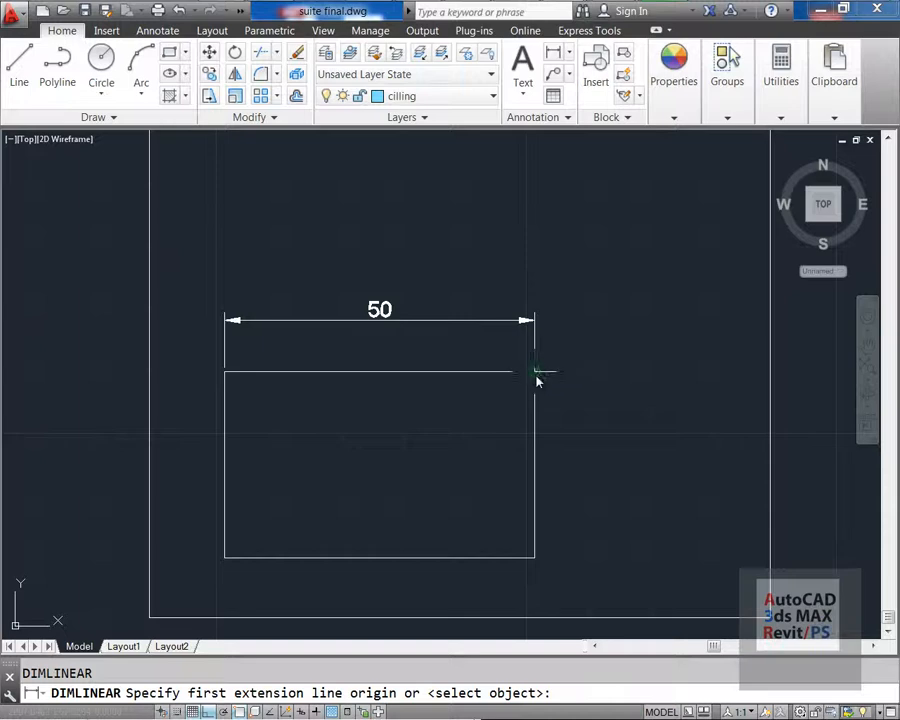
click(535, 372)
click(535, 557)
click(578, 535)
key(Return)
key(Escape)
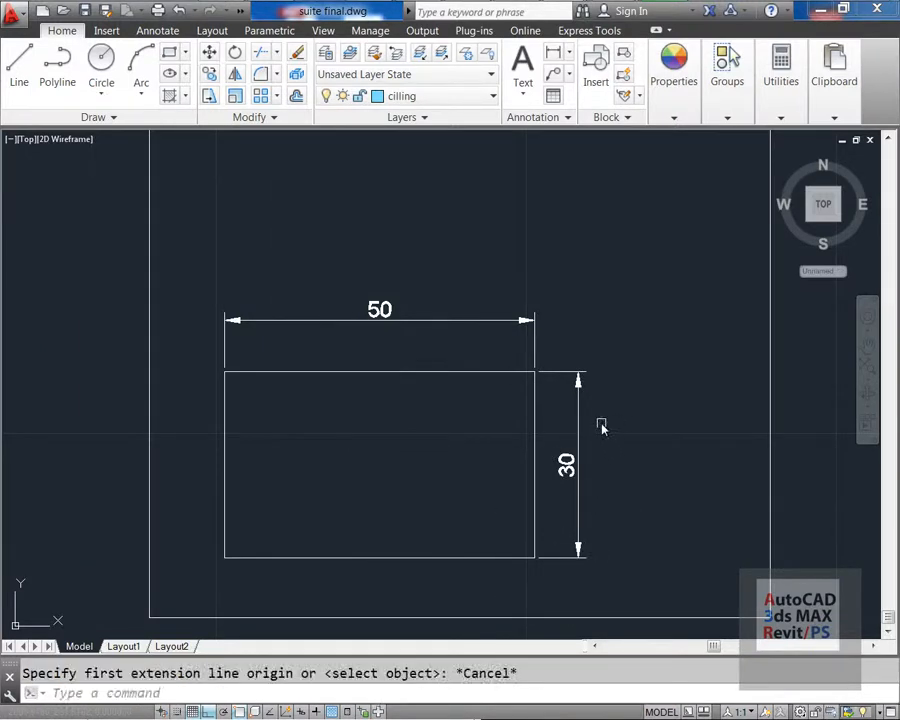
Step: Erase both linear dimensions of the inner rectangle
click(602, 426)
click(560, 452)
key(Return)
key(Return)
click(457, 283)
click(386, 338)
key(Return)
key(Escape)
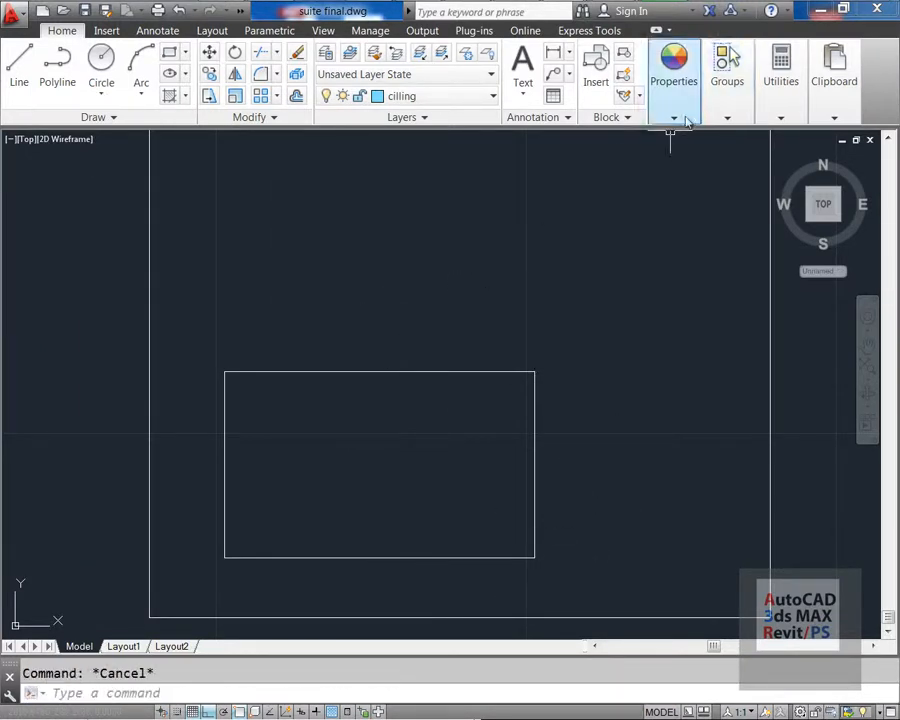
Step: Set the current object color to Red
click(679, 122)
click(690, 137)
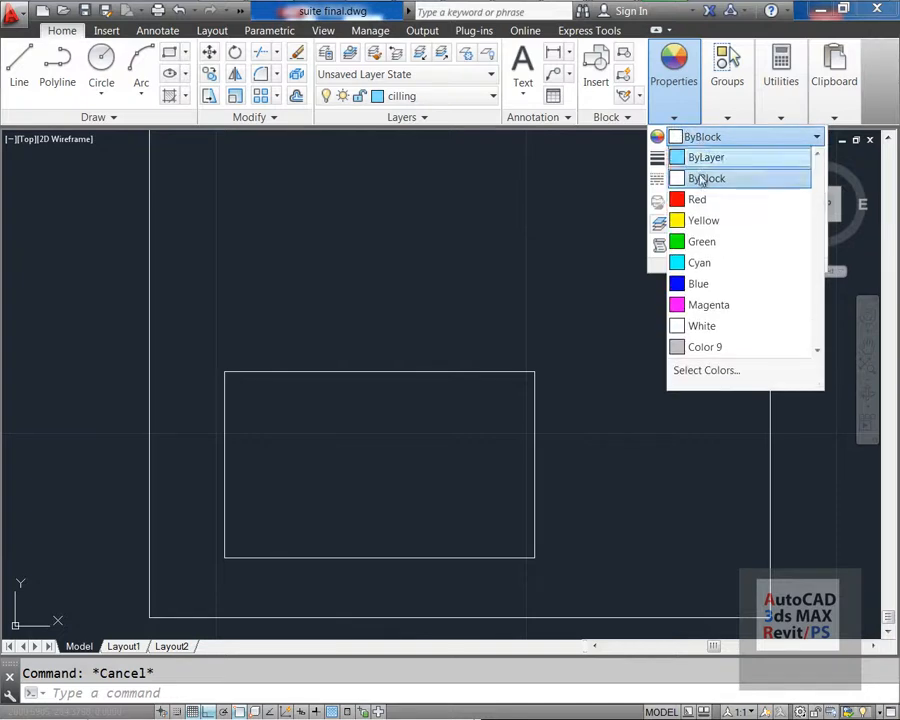
click(697, 199)
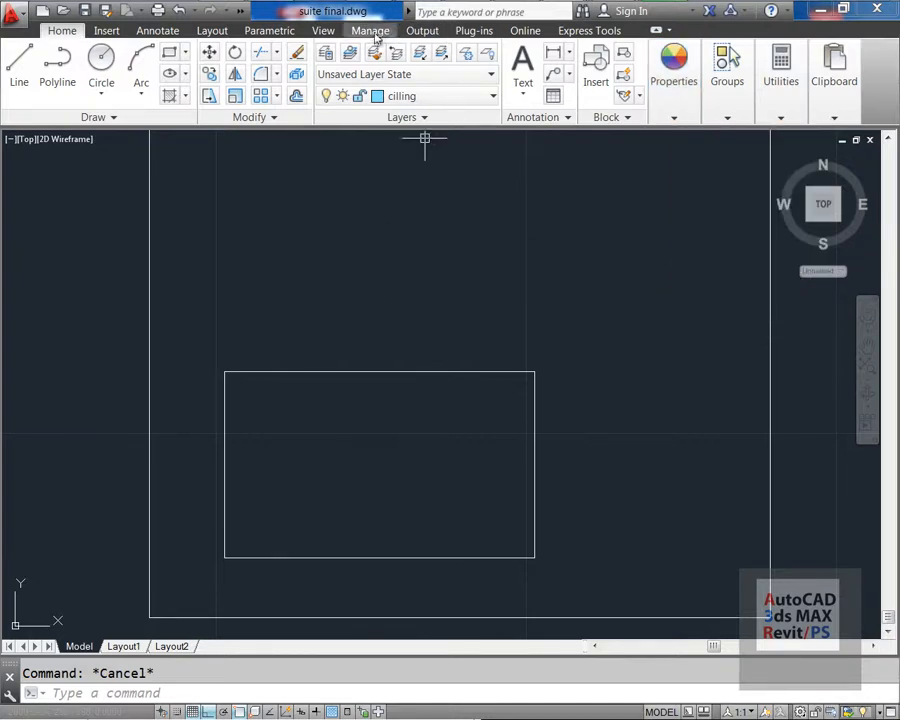
Step: Add a red linear dimension above the inner rectangle's top edge, from its upper-left to its upper-right corner
click(553, 52)
click(225, 372)
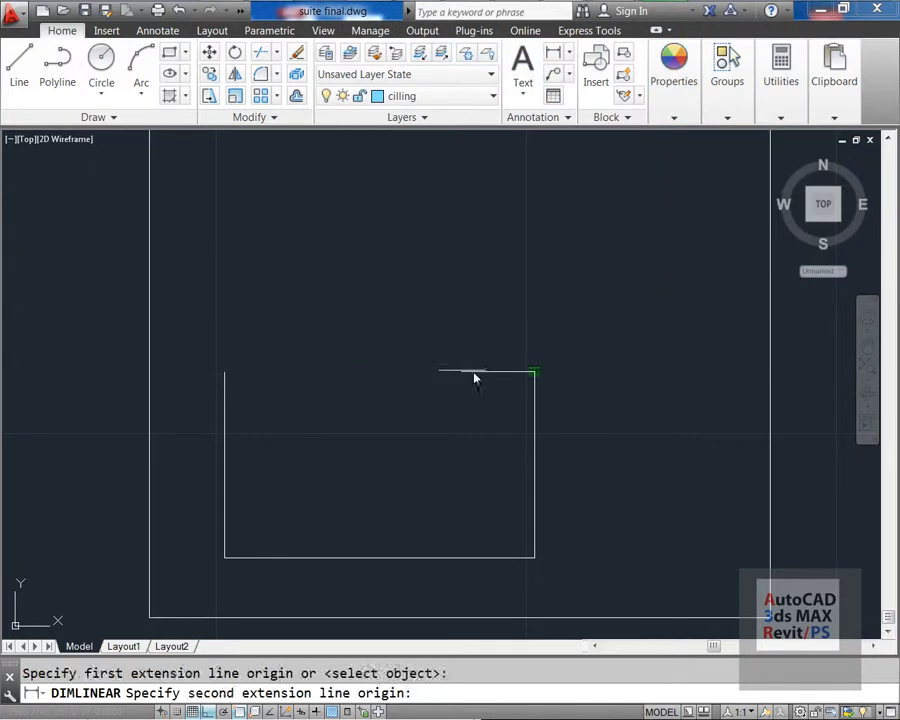
click(533, 373)
click(510, 330)
Step: Add a red vertical linear dimension just outside the inner rectangle's right edge
key(Return)
click(535, 372)
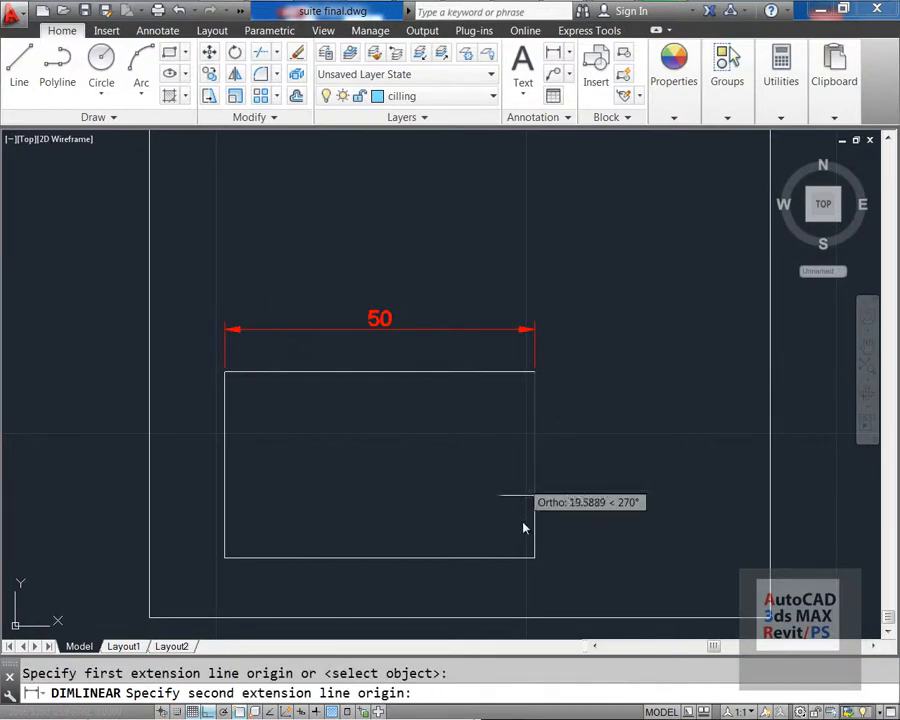
click(534, 557)
click(571, 547)
key(Return)
key(Escape)
Step: Erase the red horizontal and vertical linear dimensions of the inner rectangle
text(e)
key(Return)
click(598, 409)
click(594, 413)
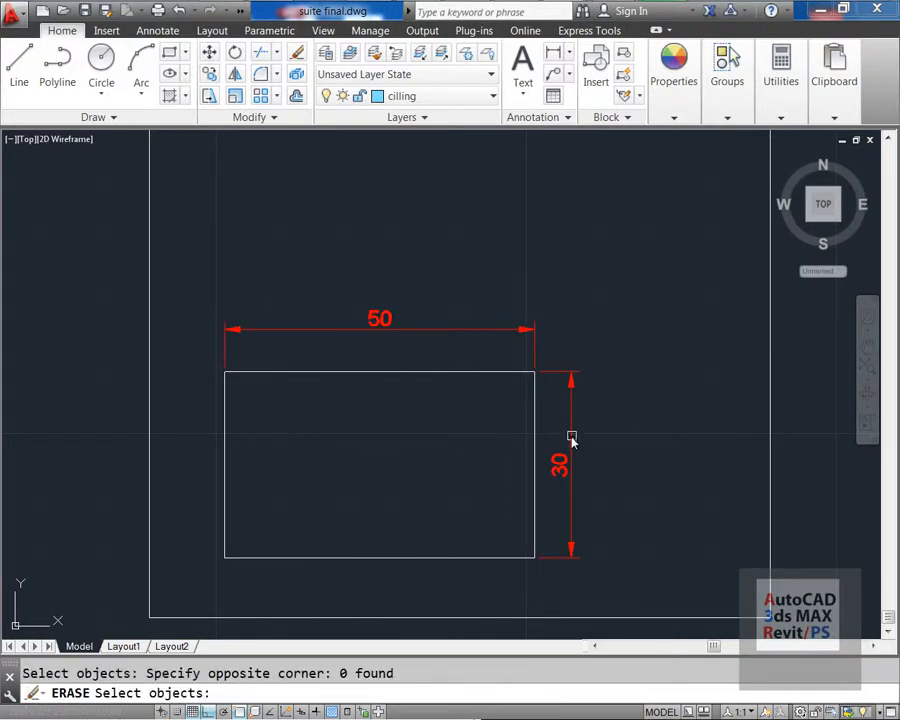
click(588, 394)
click(556, 424)
key(Return)
key(Return)
click(459, 324)
click(450, 338)
key(Return)
key(Escape)
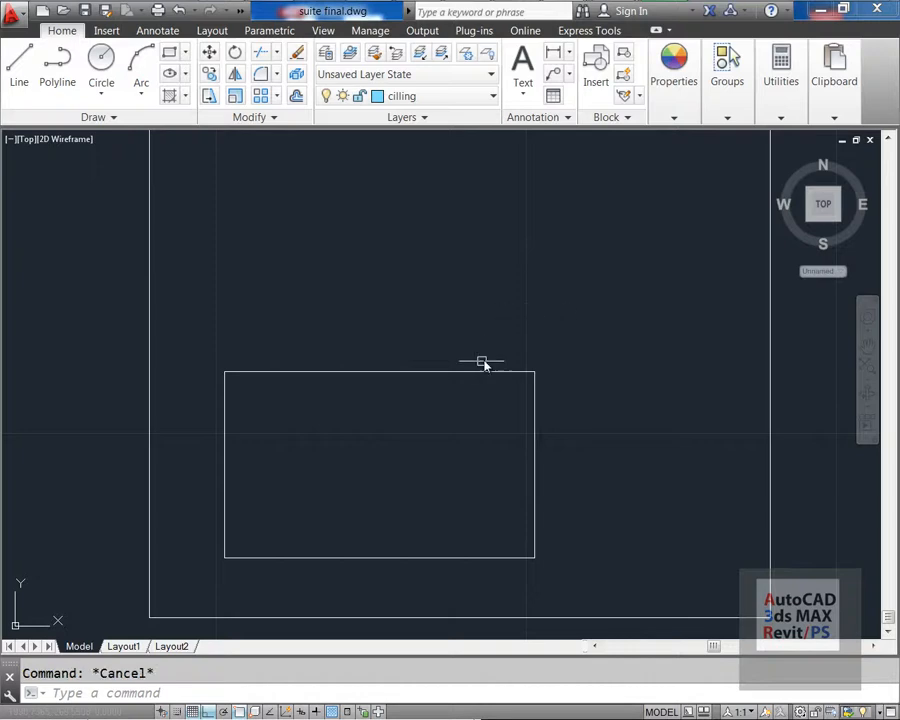
Step: Erase the inner rectangle, keeping only the outer rectangle
text(e)
key(Return)
click(563, 381)
click(488, 408)
key(Return)
key(Escape)
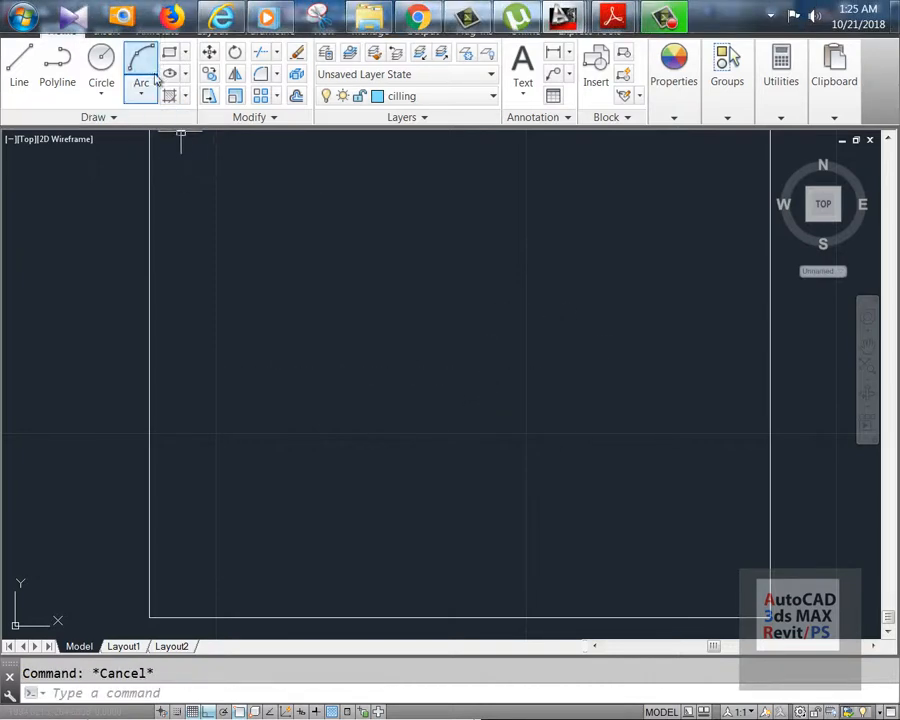
Step: Draw a rectangle rotated 45 degrees, 40 long and 25 wide, starting in the outer rectangle's lower-left area
click(185, 52)
click(208, 82)
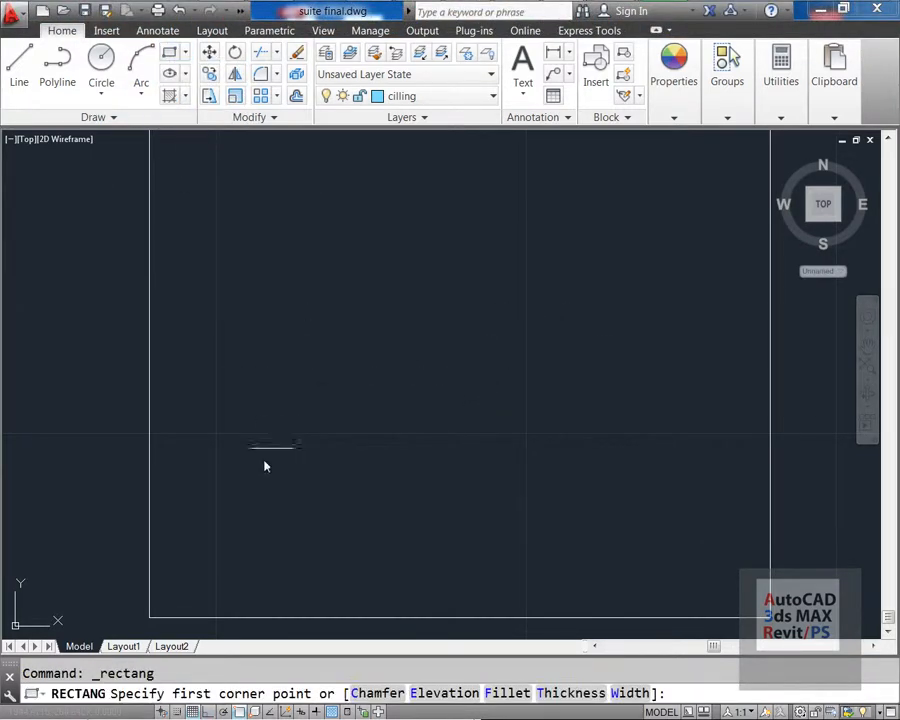
click(238, 510)
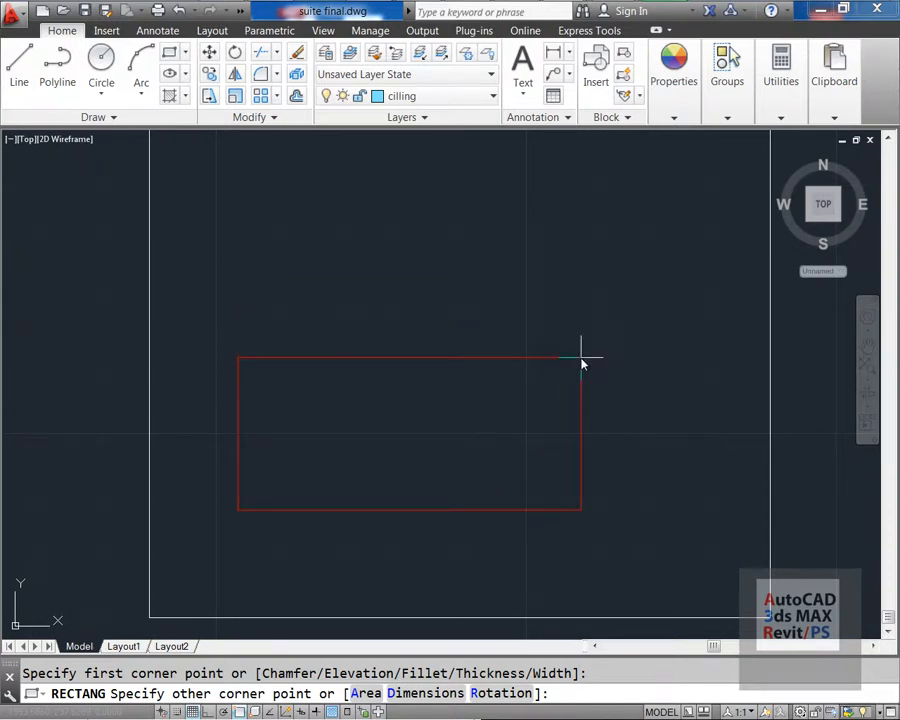
text(r)
key(Return)
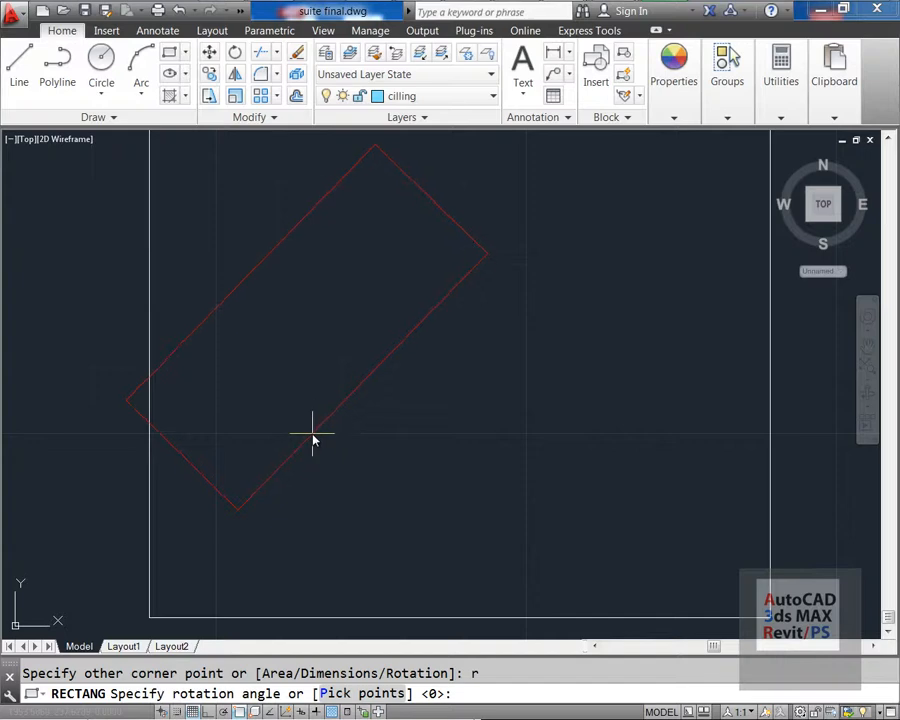
text(45)
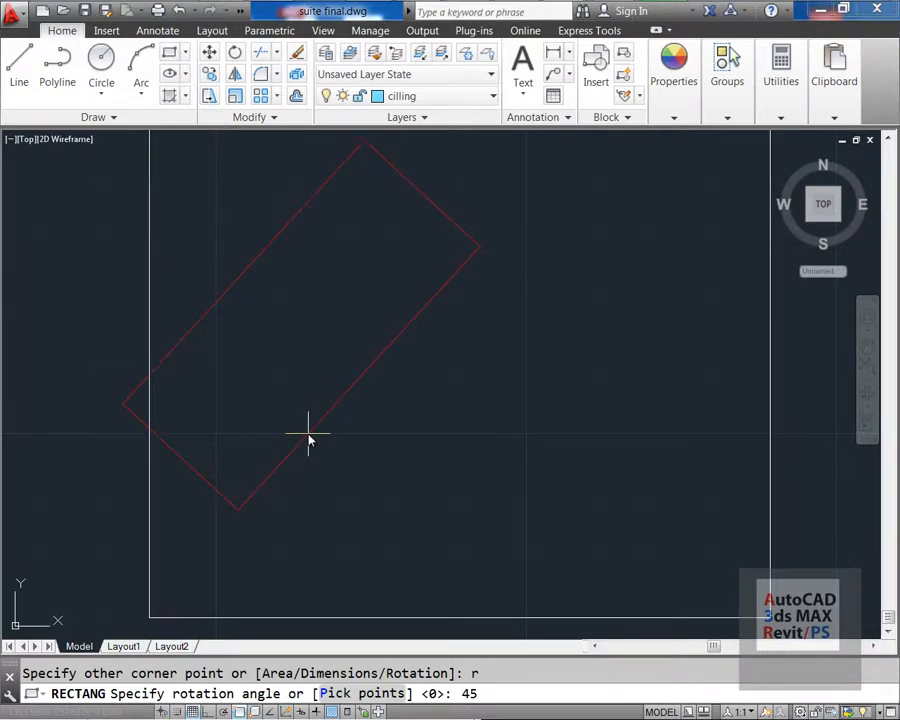
key(Return)
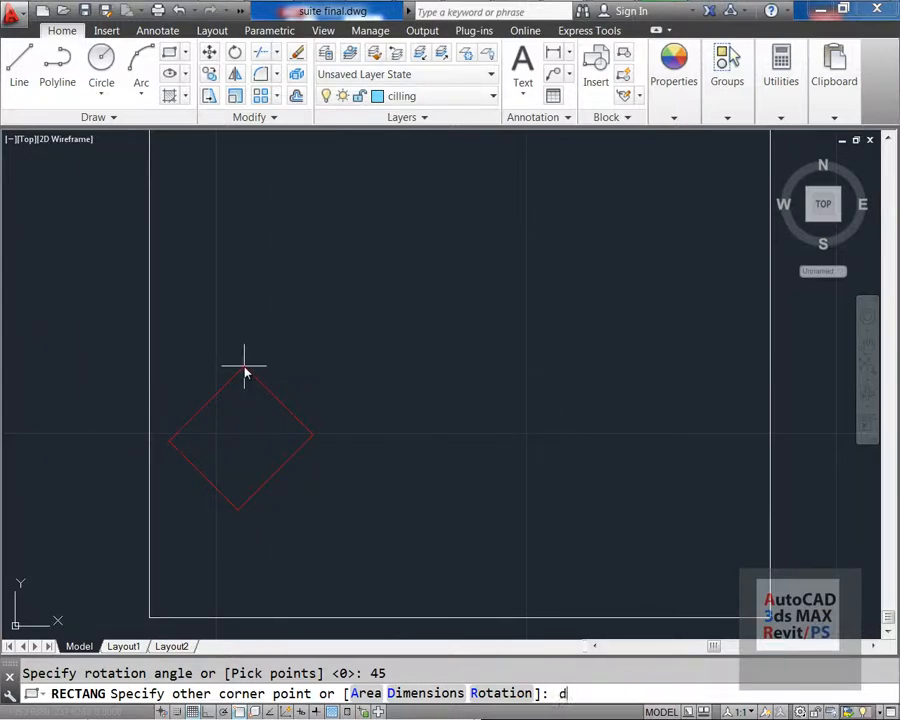
key(Return)
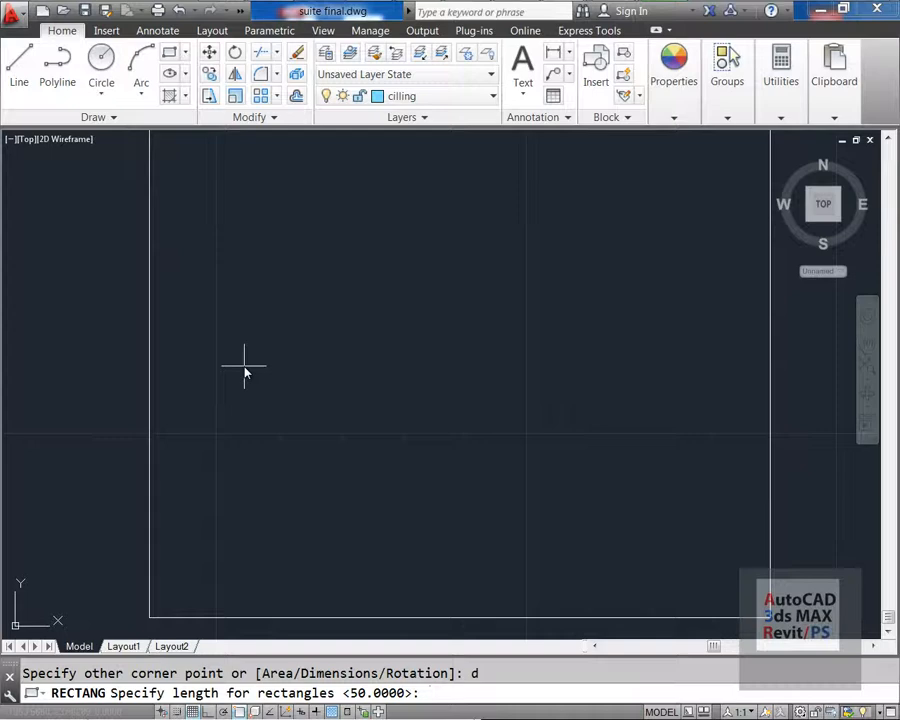
key(Return)
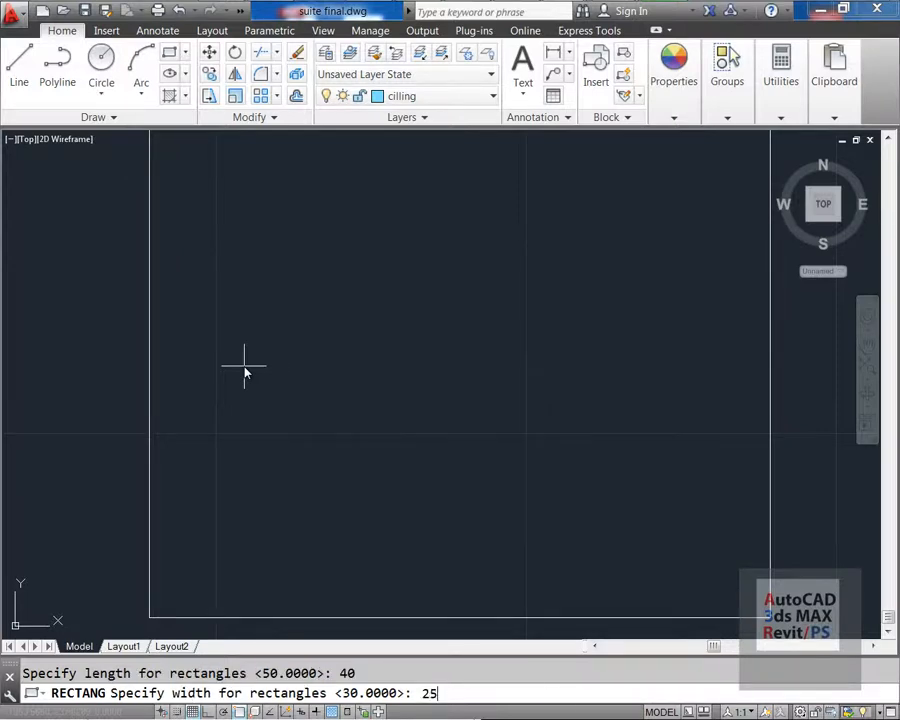
key(Return)
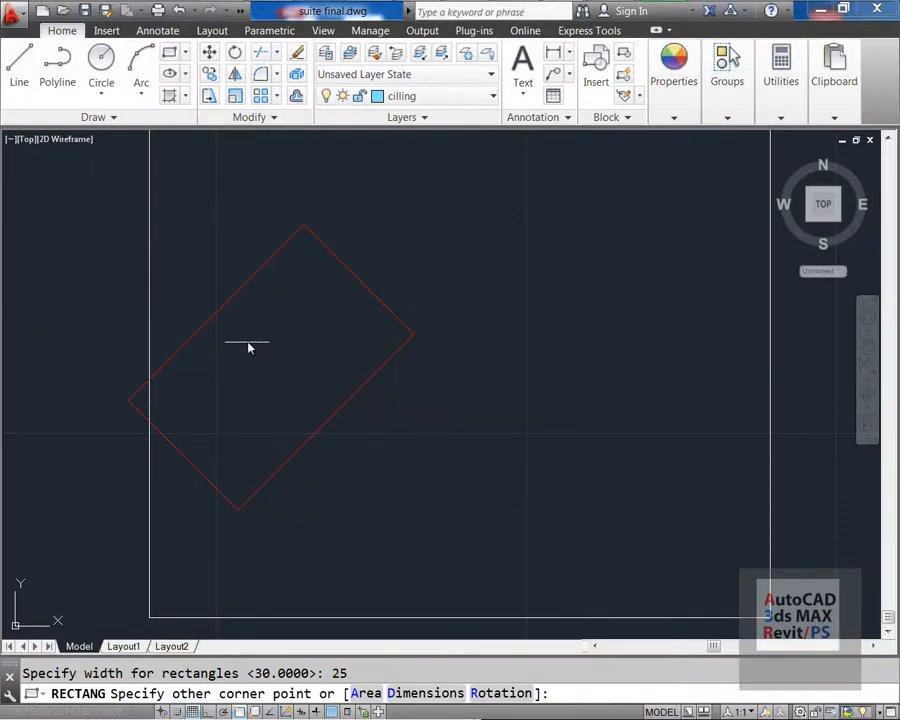
click(330, 276)
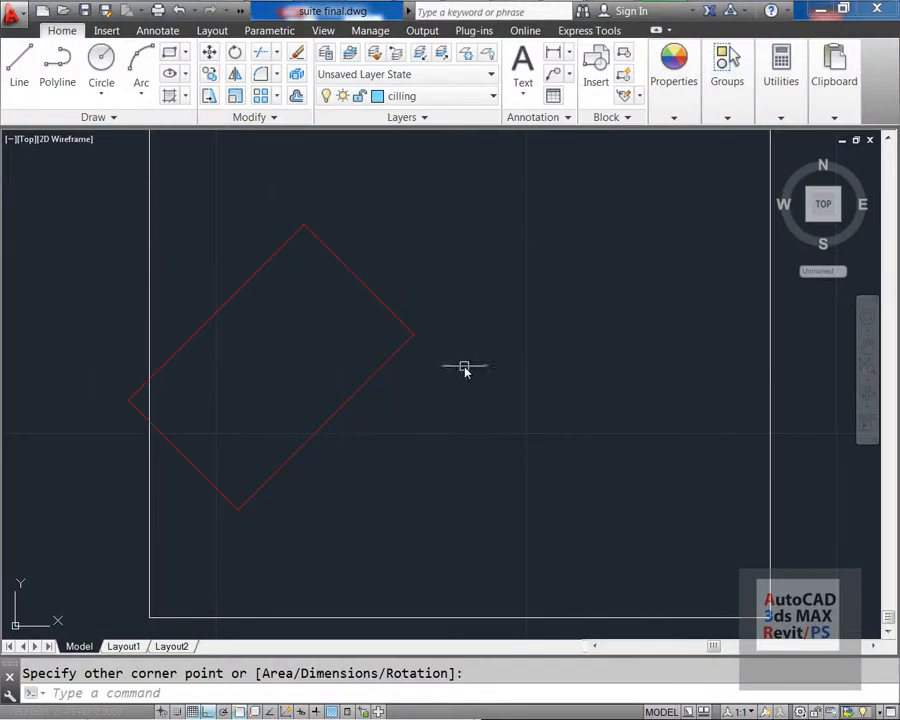
Step: Move the rotated rectangle horizontally to the right so it lies fully inside the outer rectangle
text(m)
key(Return)
click(421, 440)
click(324, 367)
key(Return)
click(302, 378)
click(391, 385)
key(Return)
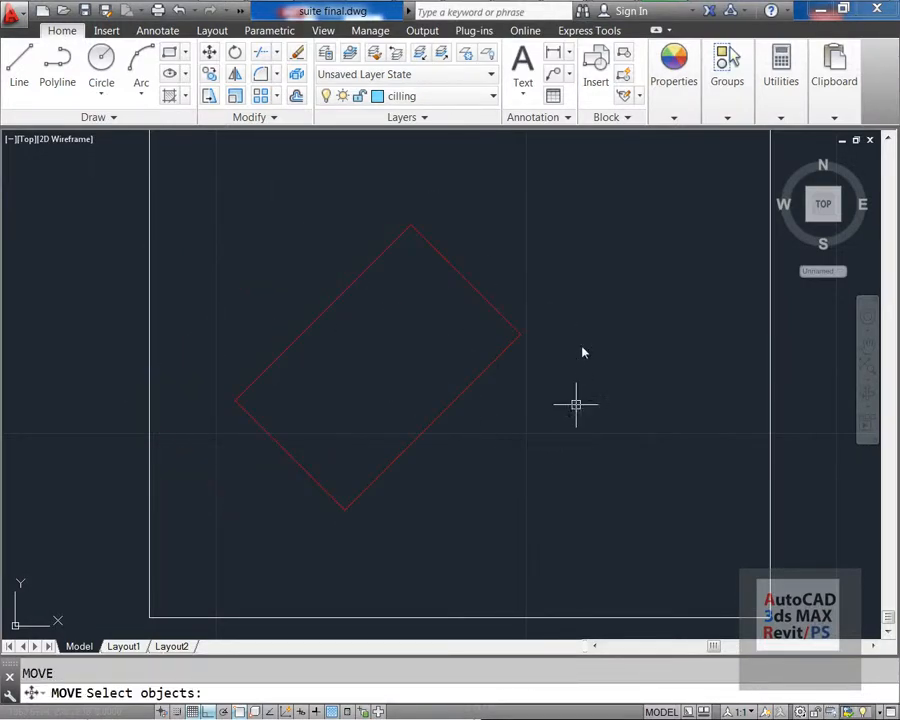
key(Escape)
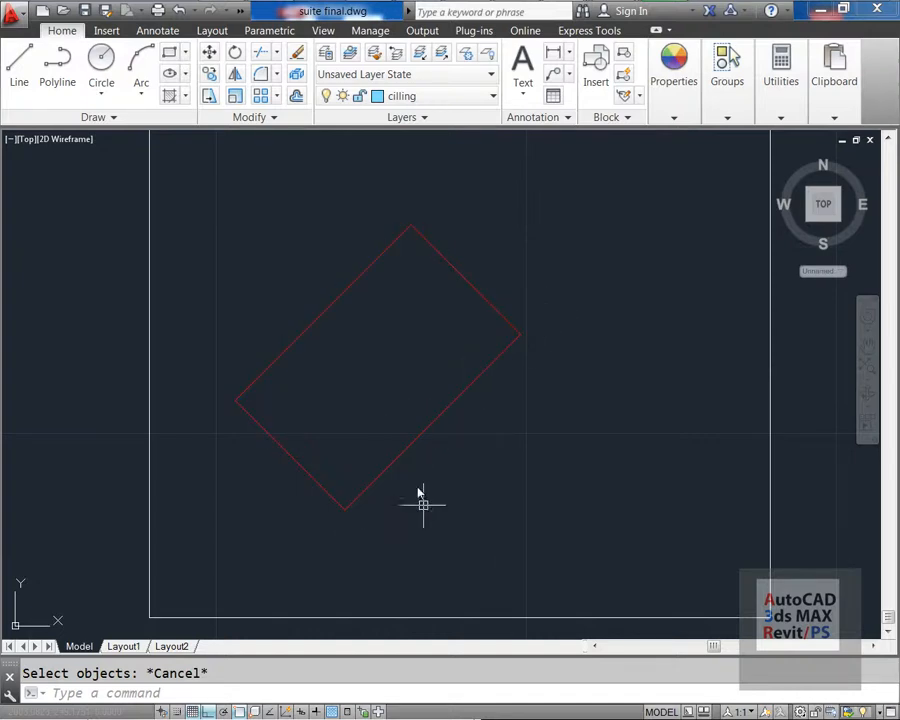
Step: Erase the rotated 40 by 25 rectangle
click(404, 231)
key(Delete)
key(Return)
drag(586, 500, 400, 384)
key(Return)
key(Escape)
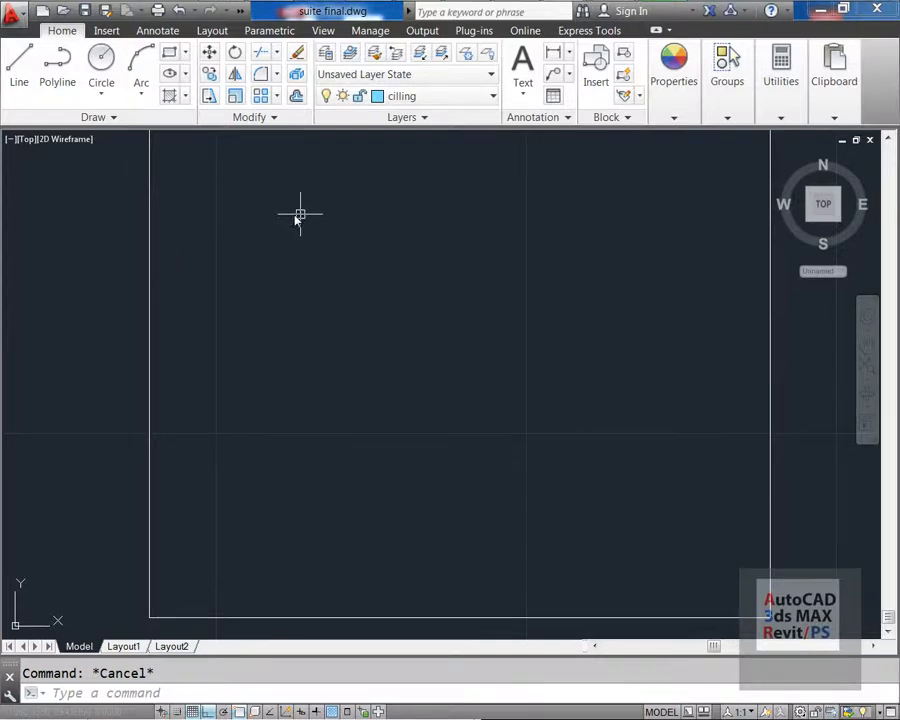
Step: Draw a large rectangle inside the outer one with both chamfer distances set to 6 and rotation reset to 0
click(185, 52)
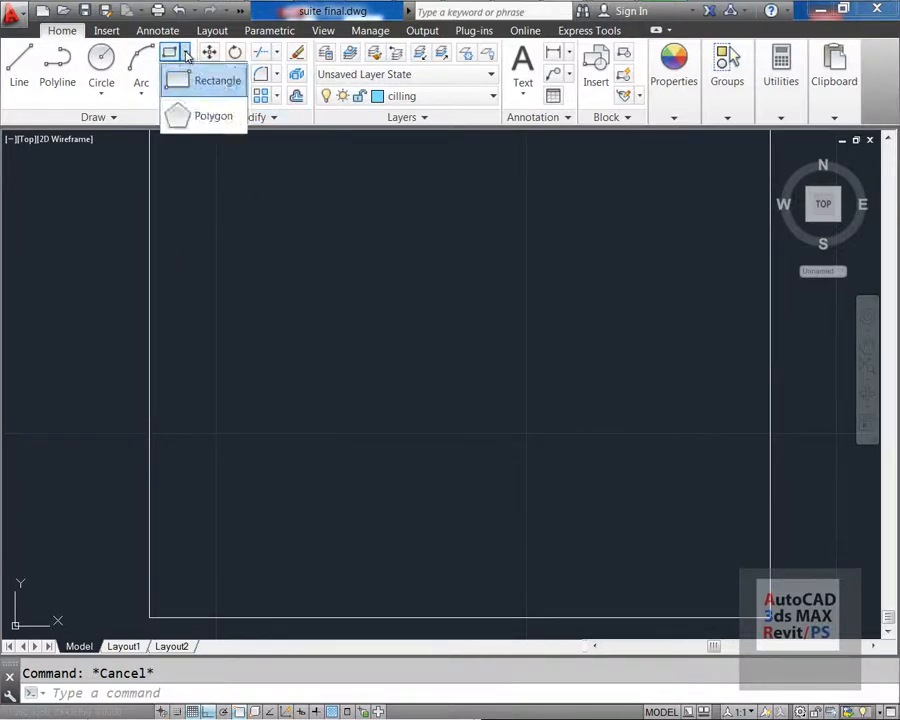
click(198, 83)
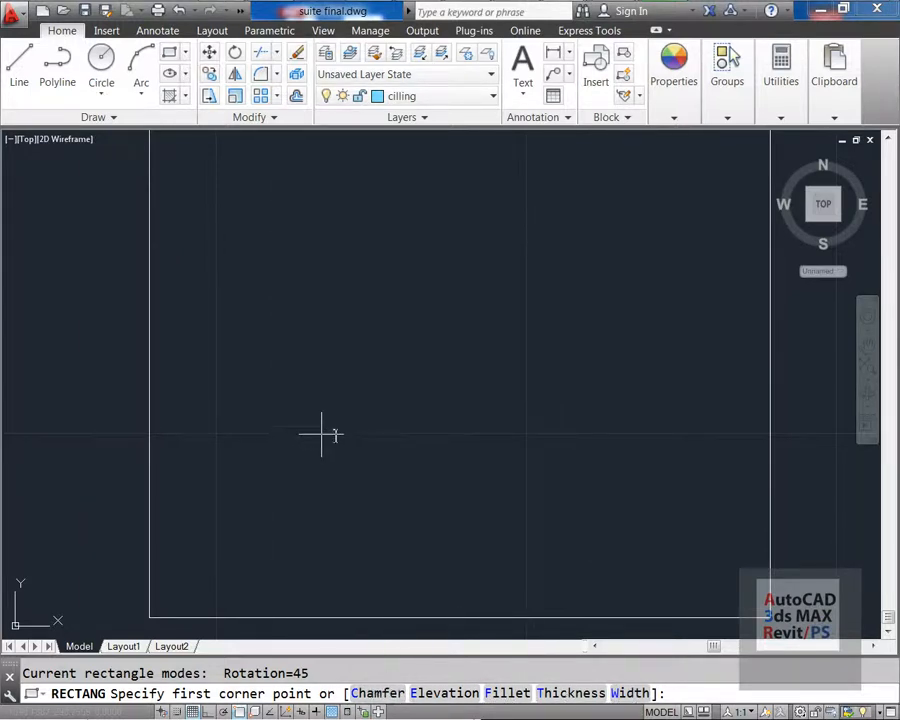
text(c)
key(Return)
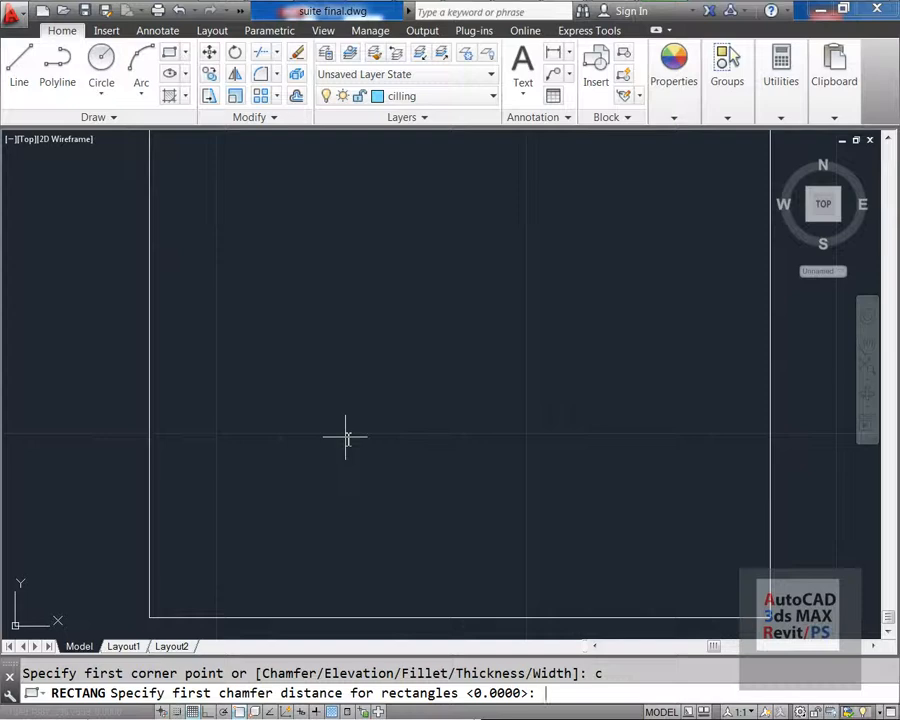
text(6)
key(Return)
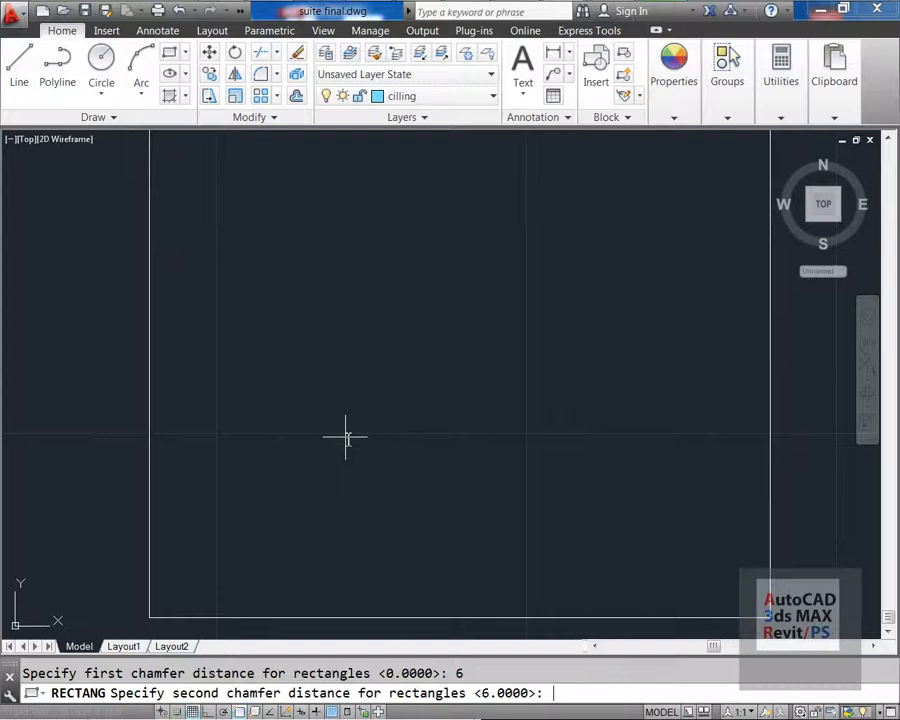
key(Return)
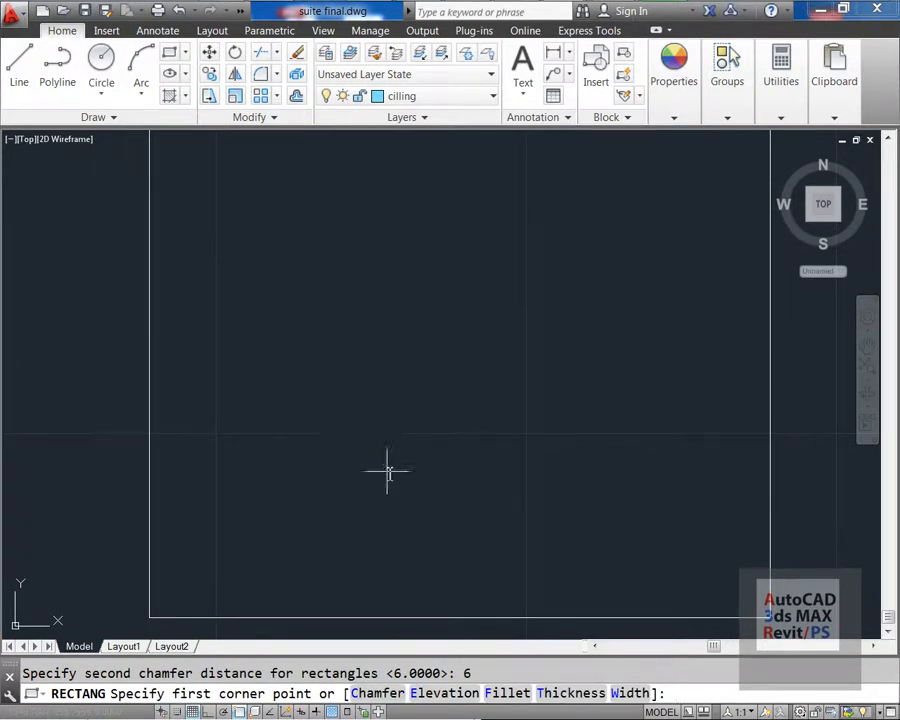
click(312, 540)
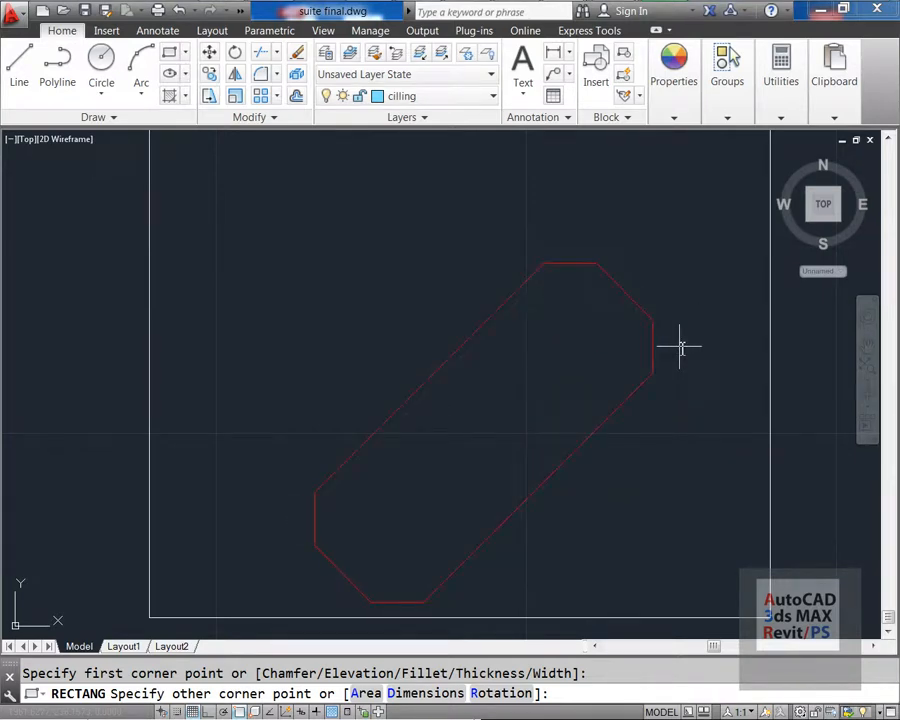
text(r)
key(Return)
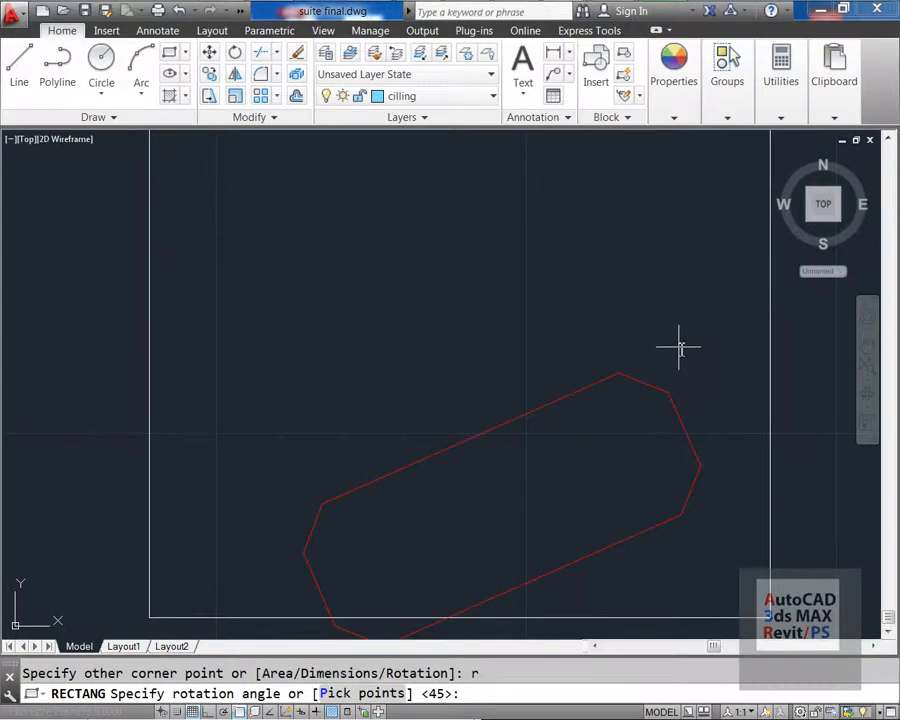
text(0)
key(Return)
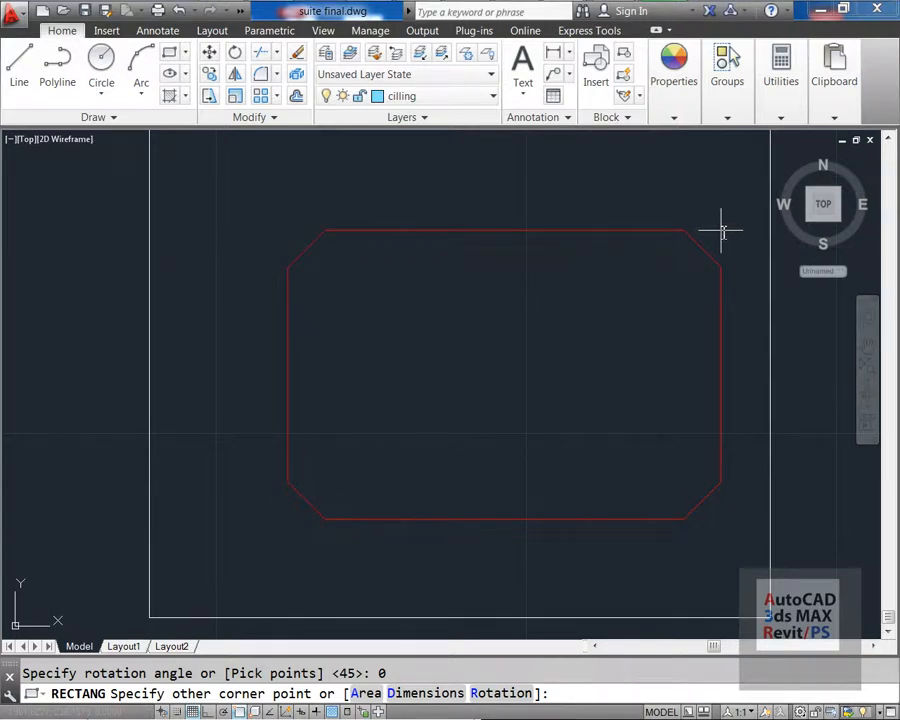
click(722, 232)
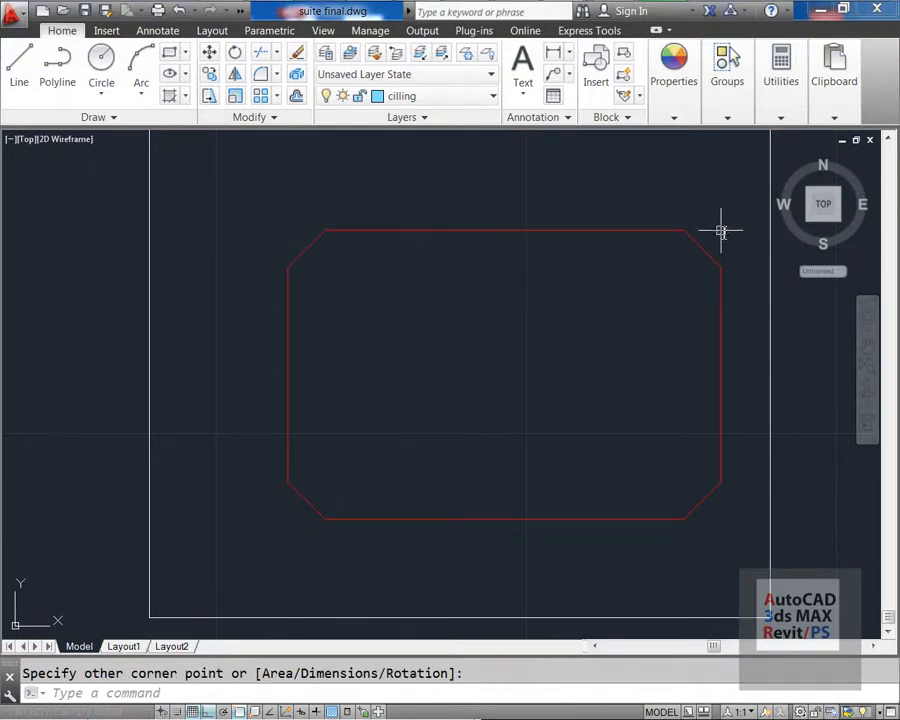
Step: Erase the chamfered rectangle
key(Escape)
text(e)
key(Return)
click(271, 466)
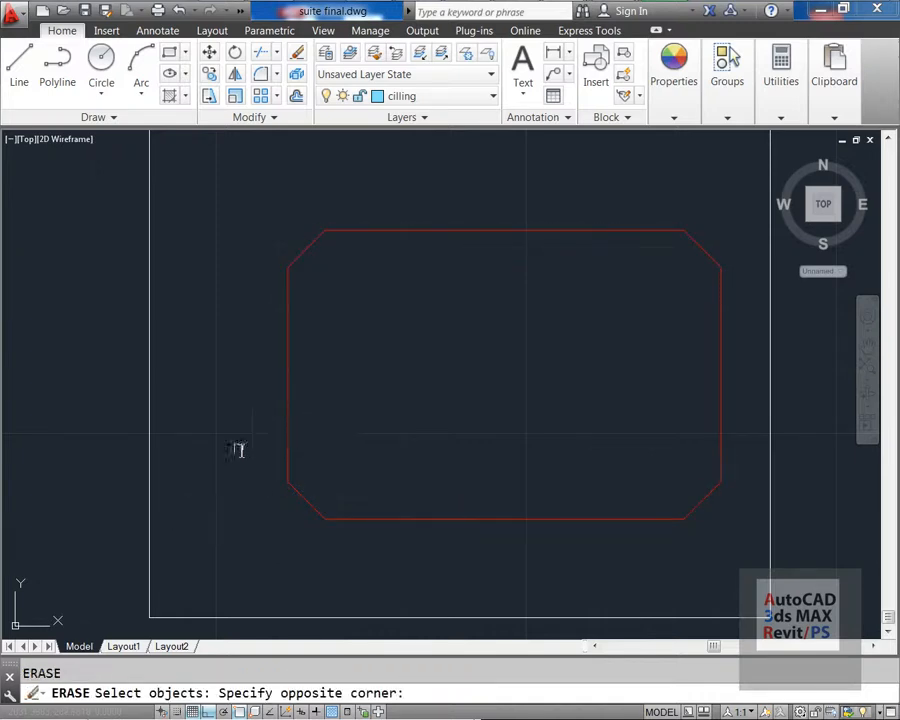
key(Escape)
Step: Draw a large rectangle with a fillet radius of 7 inside the outer rectangle
click(185, 52)
click(203, 78)
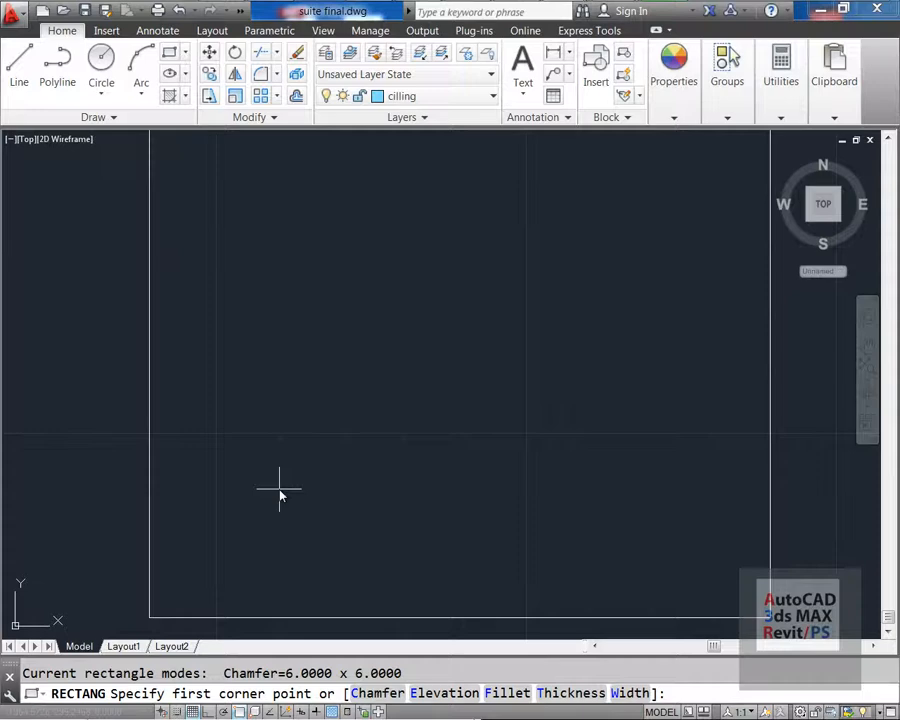
text(f)
key(Return)
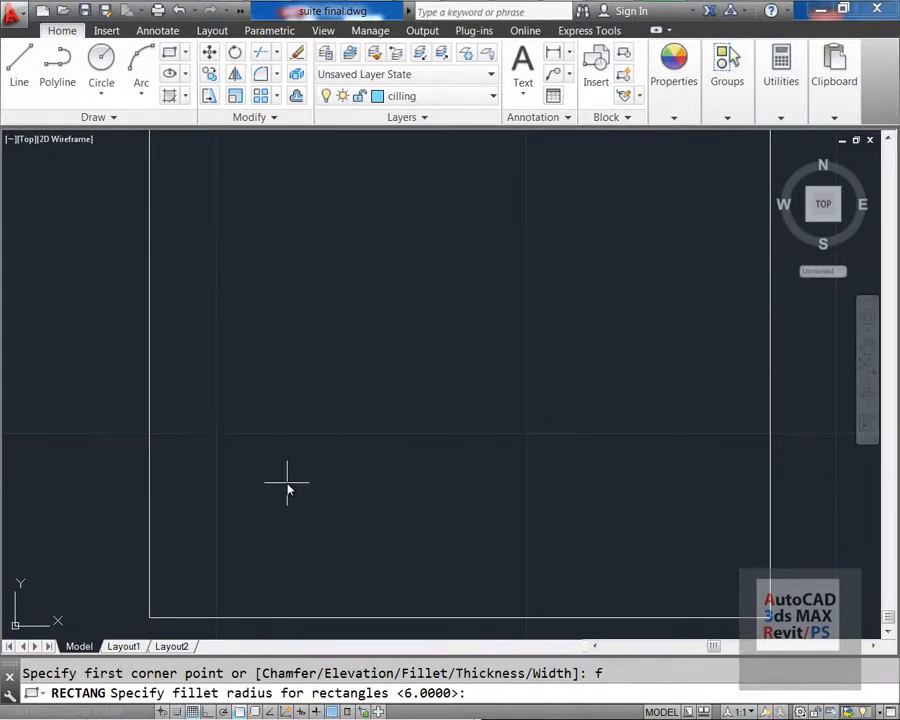
text(7)
key(Return)
click(271, 506)
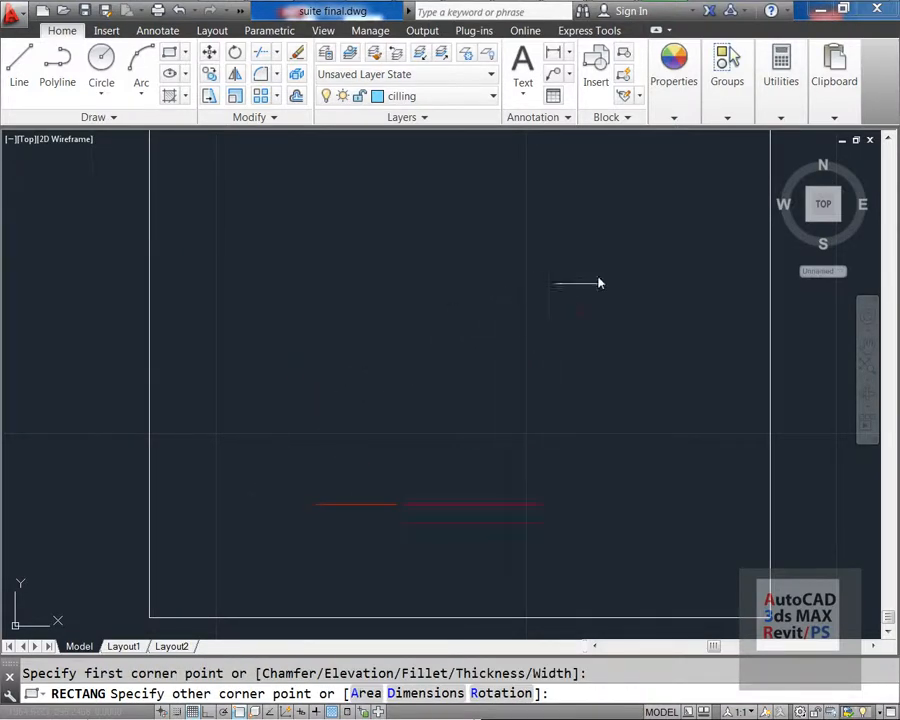
click(696, 215)
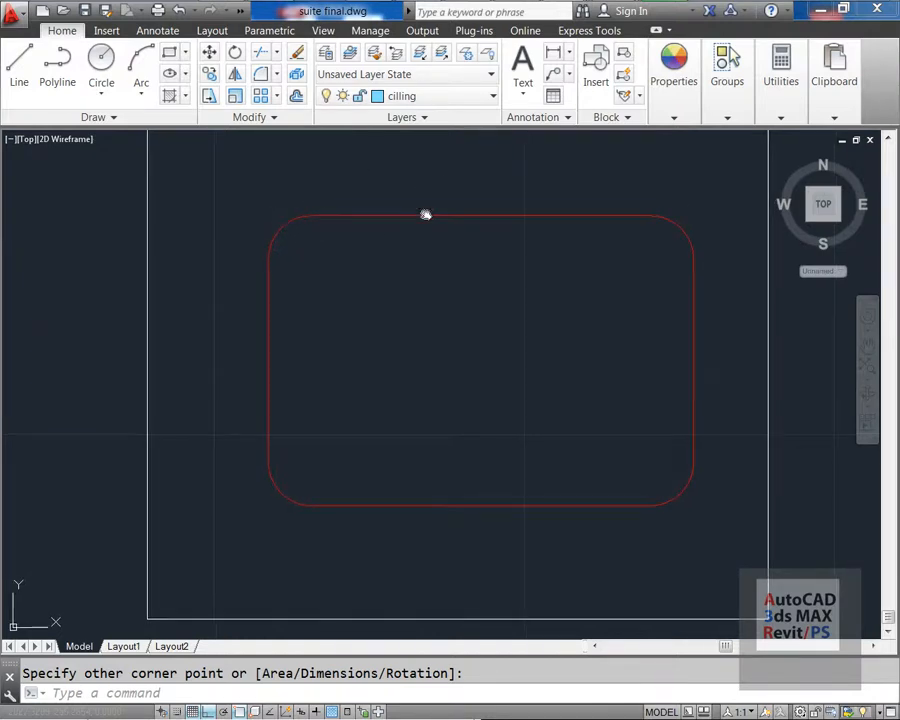
Step: Add a radius dimension to the filleted rectangle's upper-right corner, placed outside the arc
middle_drag(507, 236, 450, 275)
click(553, 53)
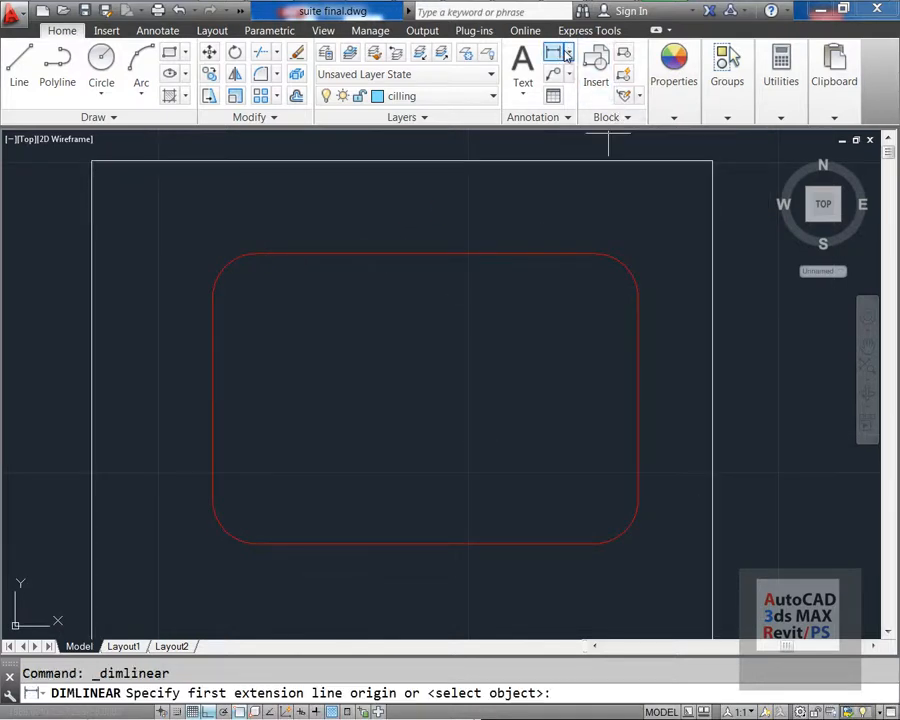
click(568, 54)
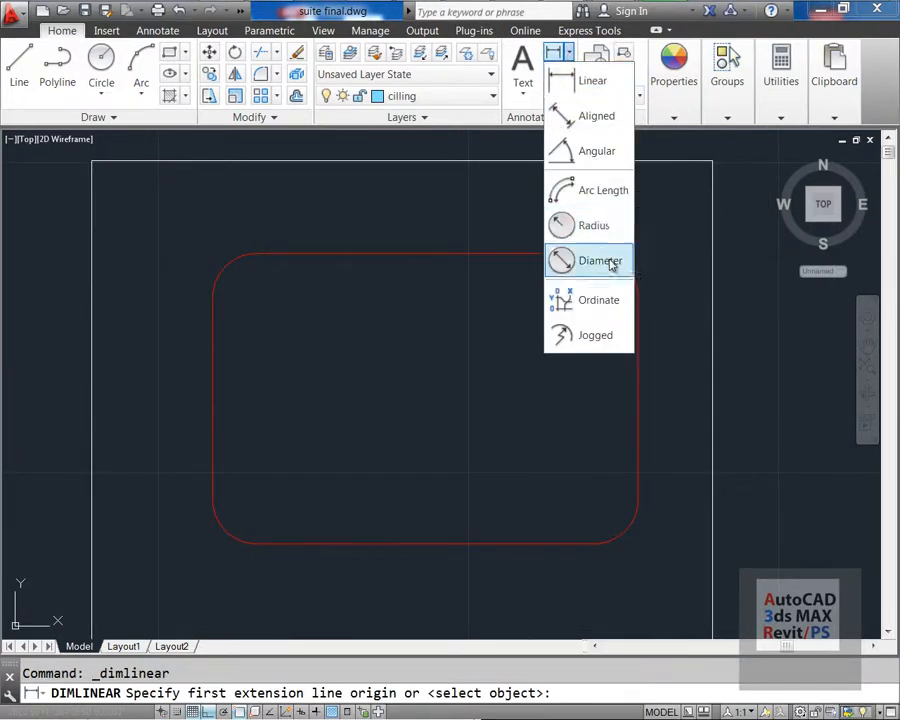
click(615, 226)
click(620, 260)
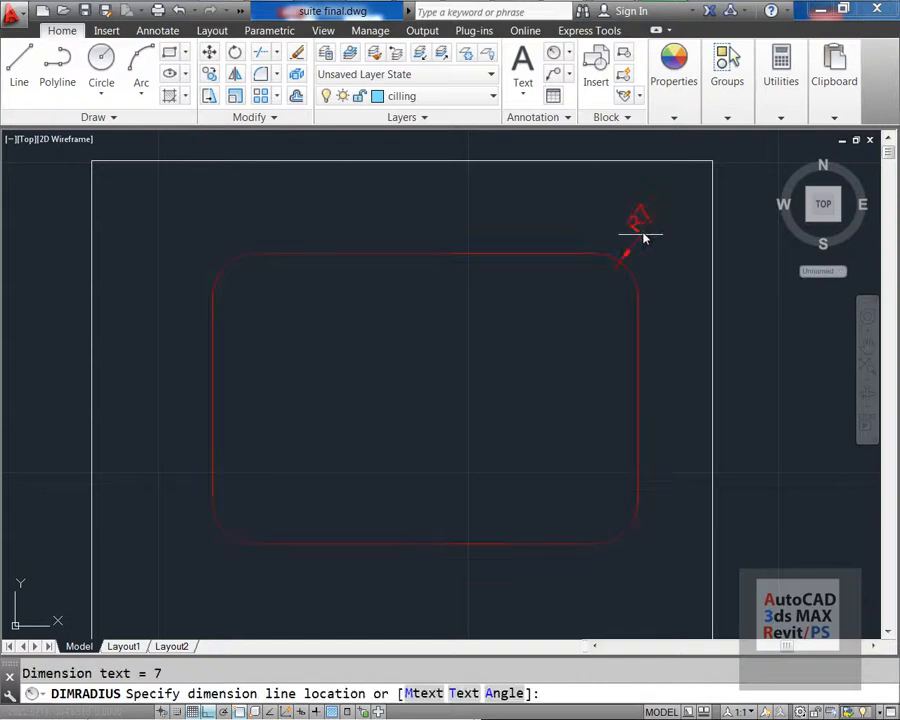
key(Escape)
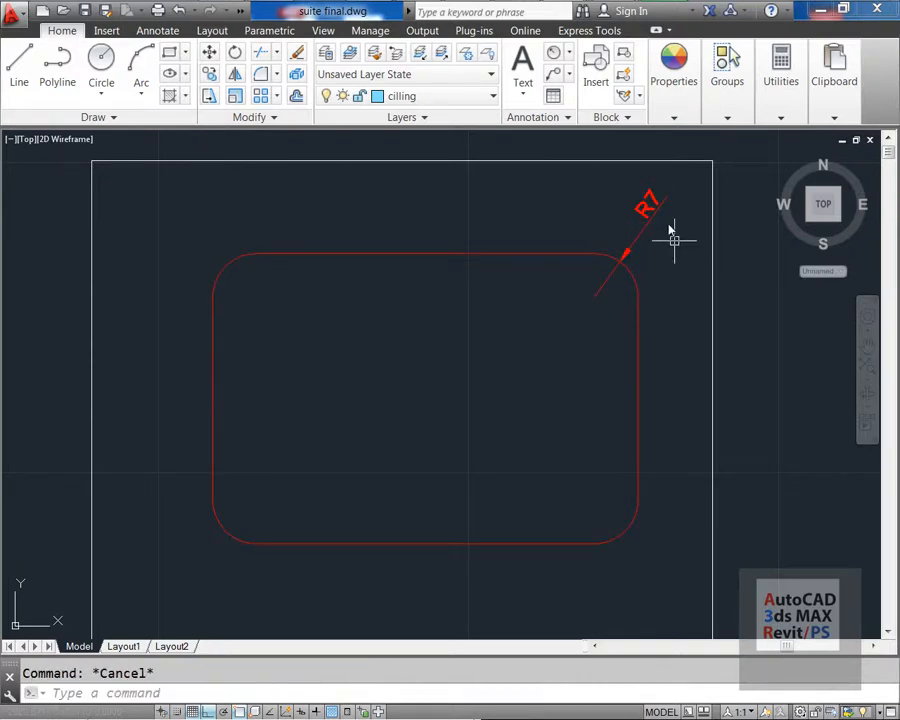
Step: Erase the radius dimension at the filleted rectangle's upper-right corner
text(e)
key(Return)
click(669, 216)
click(648, 221)
key(Return)
key(Escape)
Step: Undo the recent operations back through the filleted rectangle and the erasure of the chamfered rectangle
key(ctrl+z)
key(ctrl+z)
key(ctrl+z)
key(ctrl+z)
key(ctrl+z)
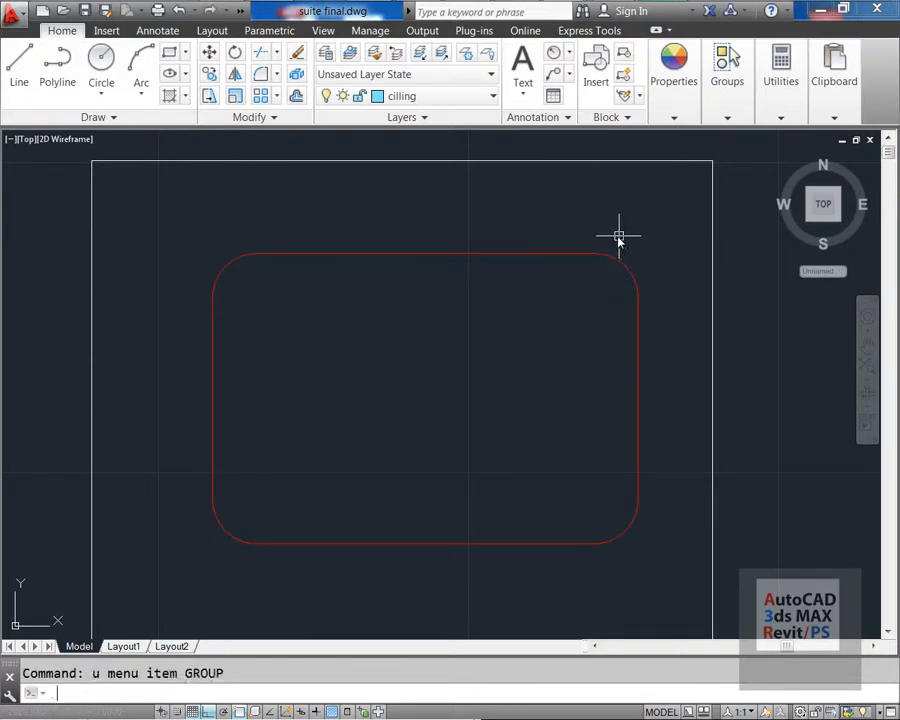
key(ctrl+y)
key(ctrl+y)
key(ctrl+y)
key(ctrl+y)
key(ctrl+y)
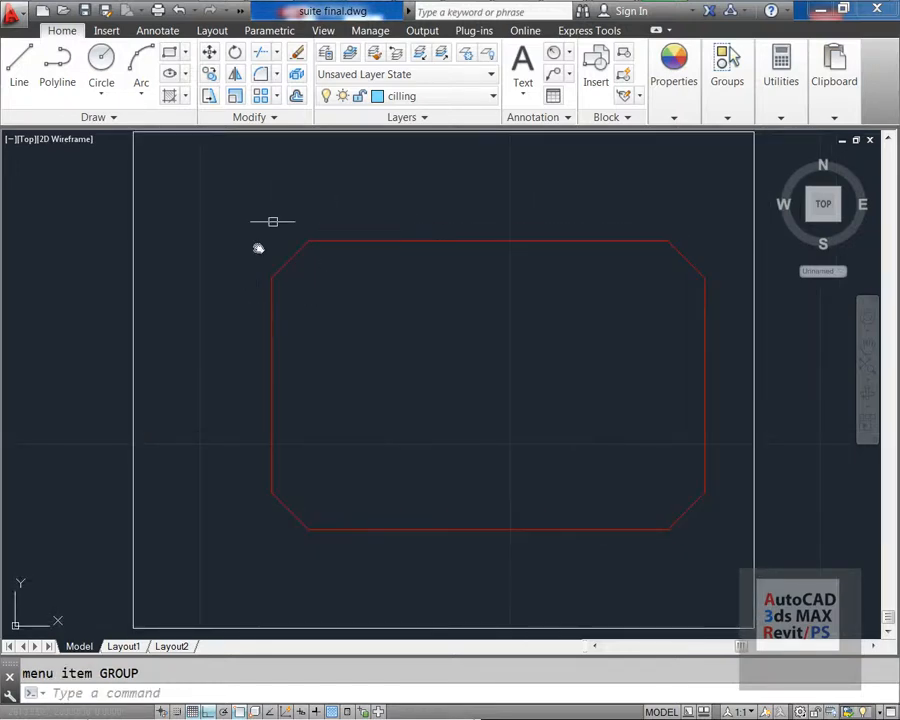
Step: Add a horizontal linear dimension across the chamfered rectangle's upper-left chamfer, placed above the corner
click(569, 52)
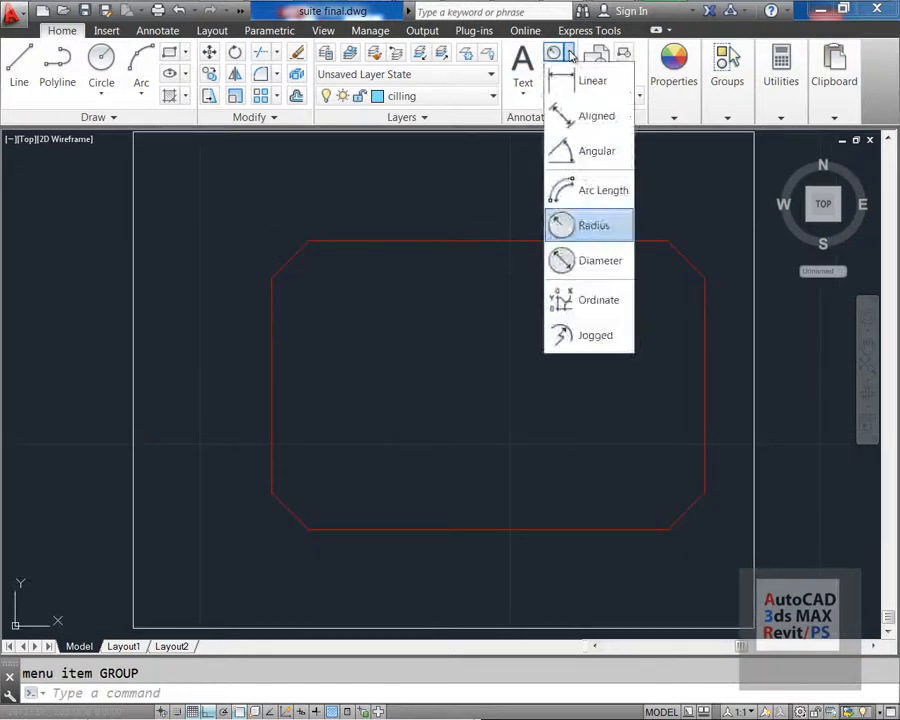
click(596, 84)
click(310, 242)
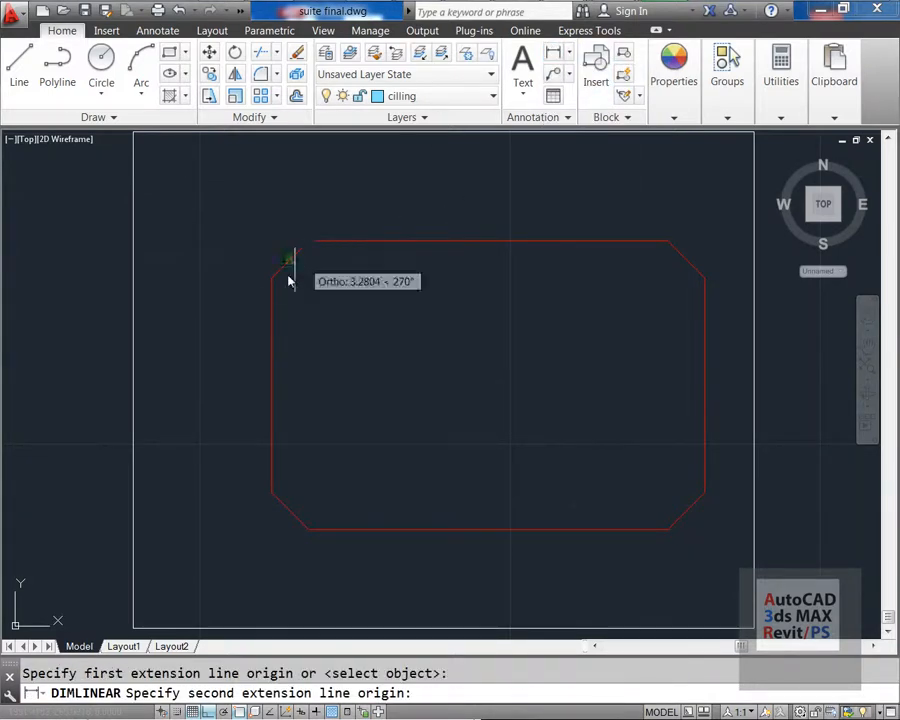
click(274, 277)
click(280, 203)
key(Escape)
Step: Add a vertical linear dimension to the same upper-left chamfer, placed outside the rectangle's left edge
key(Return)
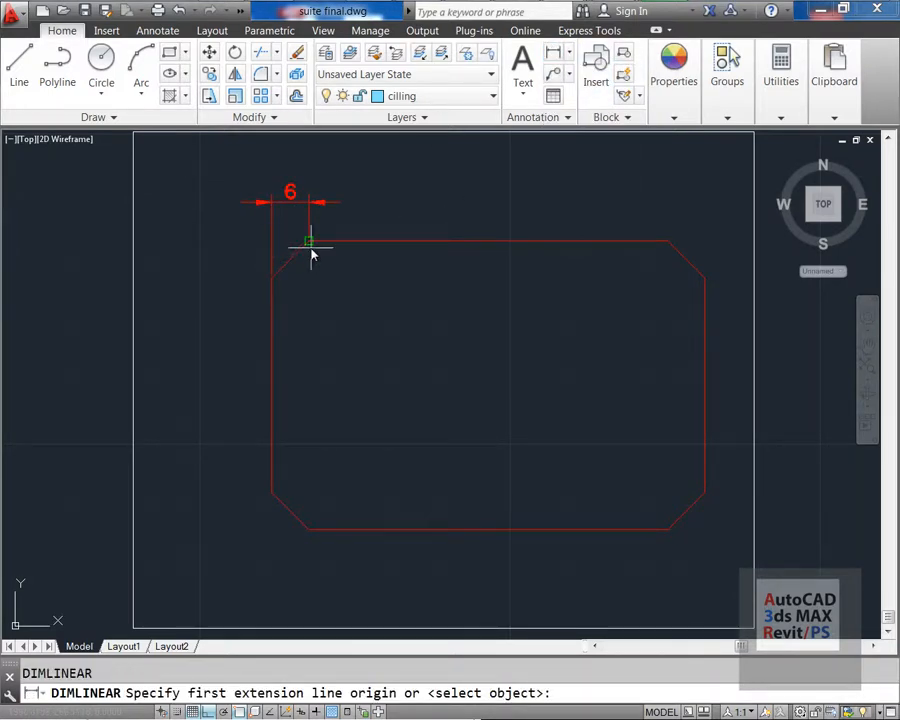
click(309, 241)
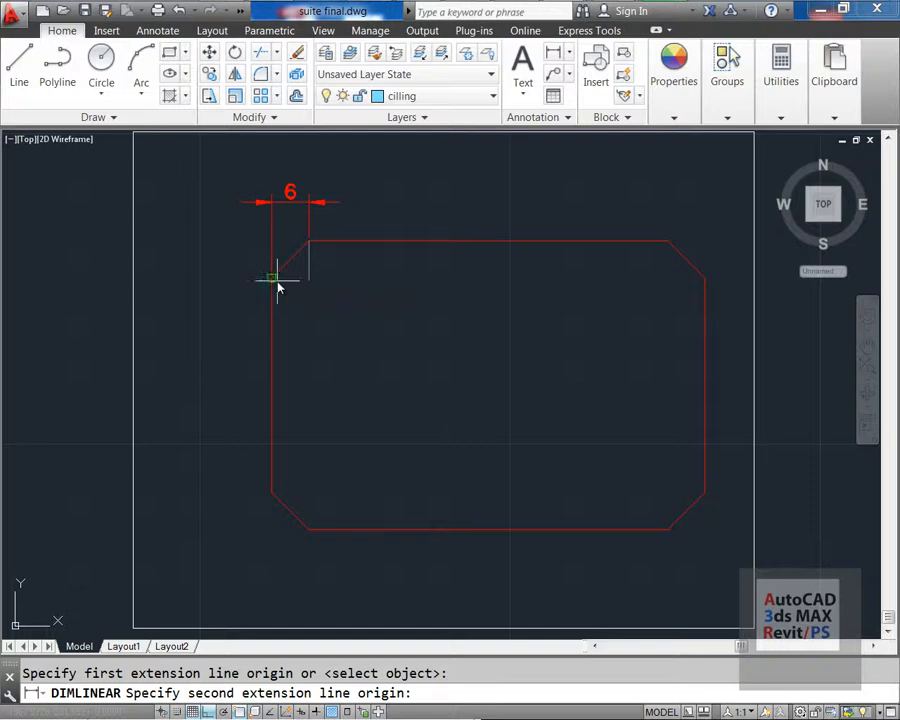
click(273, 278)
click(226, 276)
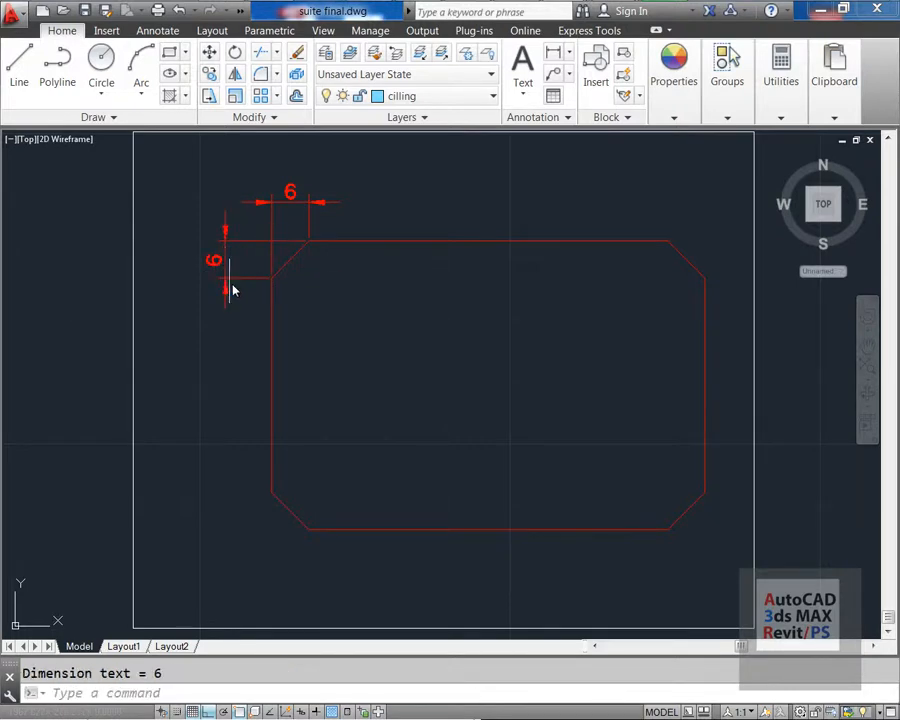
key(Escape)
Step: Erase the horizontal and vertical dimensions at the upper-left chamfer
key(e)
key(Return)
click(327, 222)
click(250, 228)
key(Return)
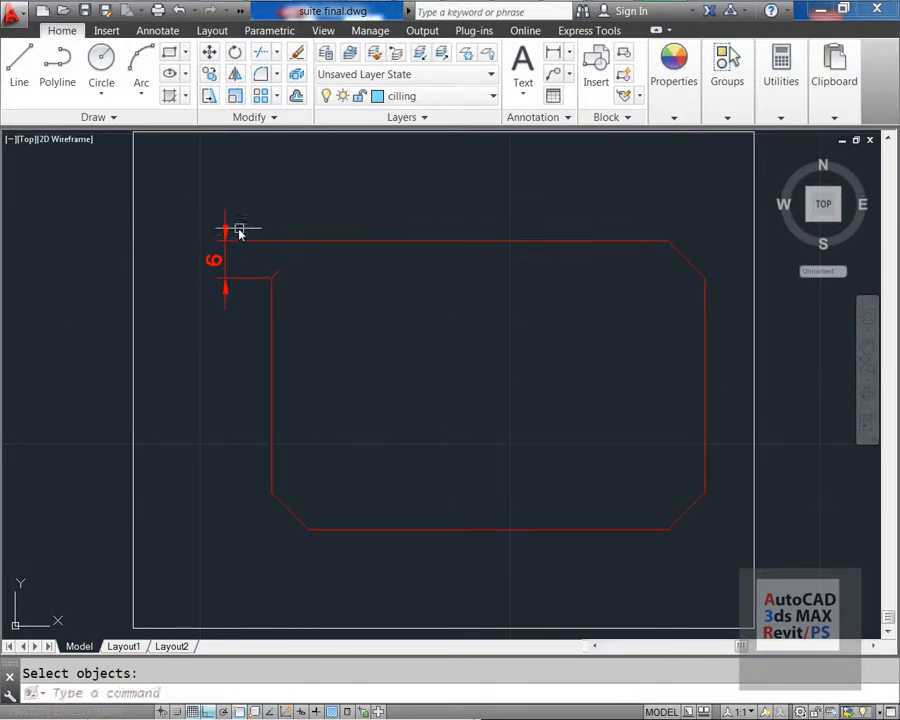
key(Return)
click(240, 231)
click(206, 291)
key(Return)
key(Escape)
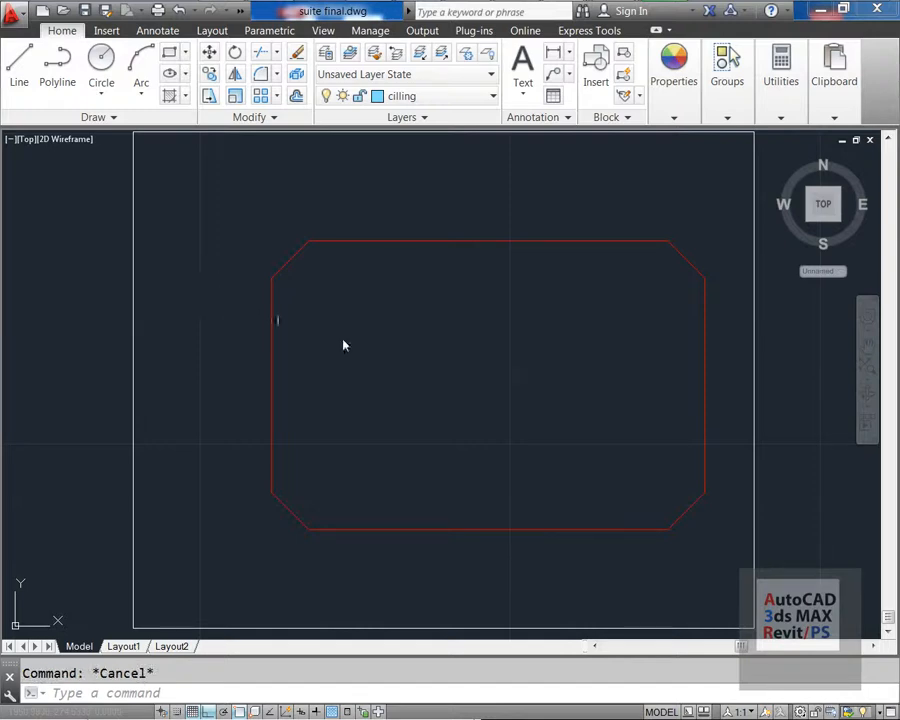
Step: Erase the red chamfered rectangle, keeping the outer rectangle
key(Return)
click(395, 303)
click(234, 220)
key(Return)
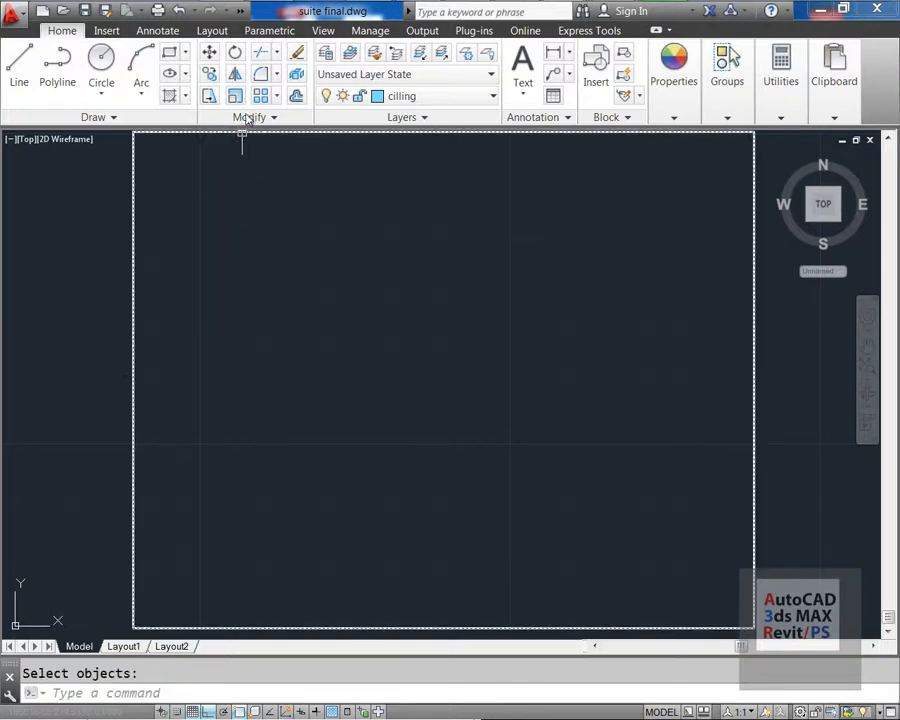
Step: Draw a rectangle with line width 1 inside the outer rectangle, keeping the fillet radius of 7
click(184, 54)
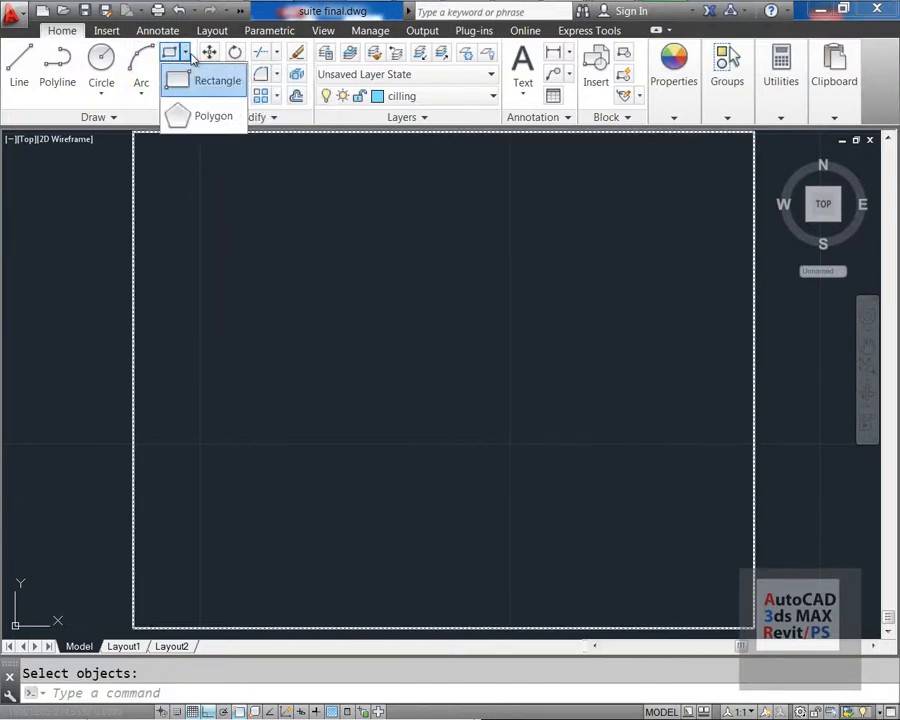
click(211, 89)
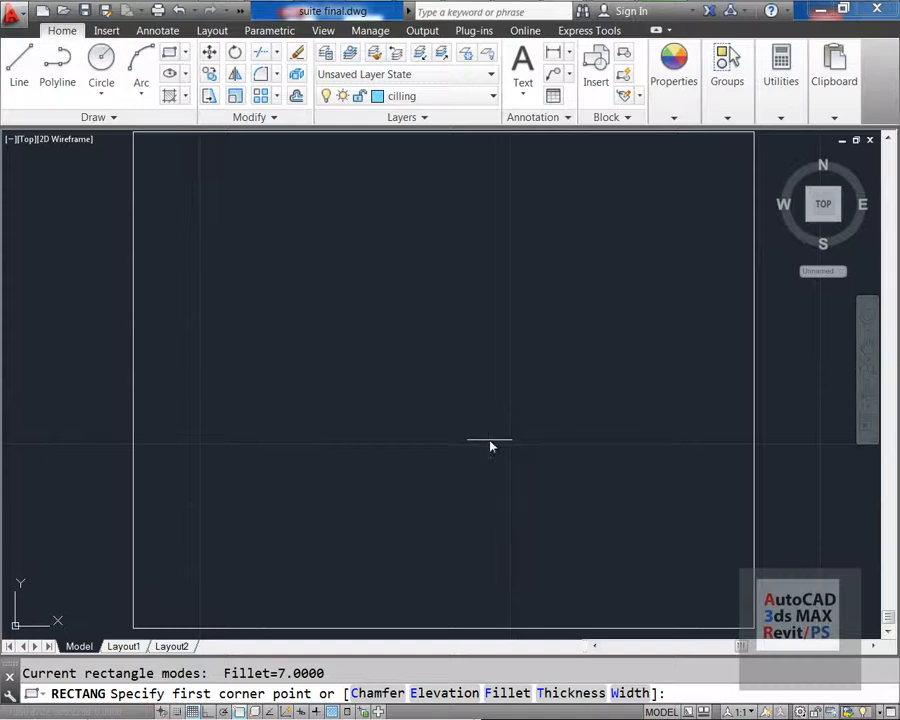
text(w)
key(Return)
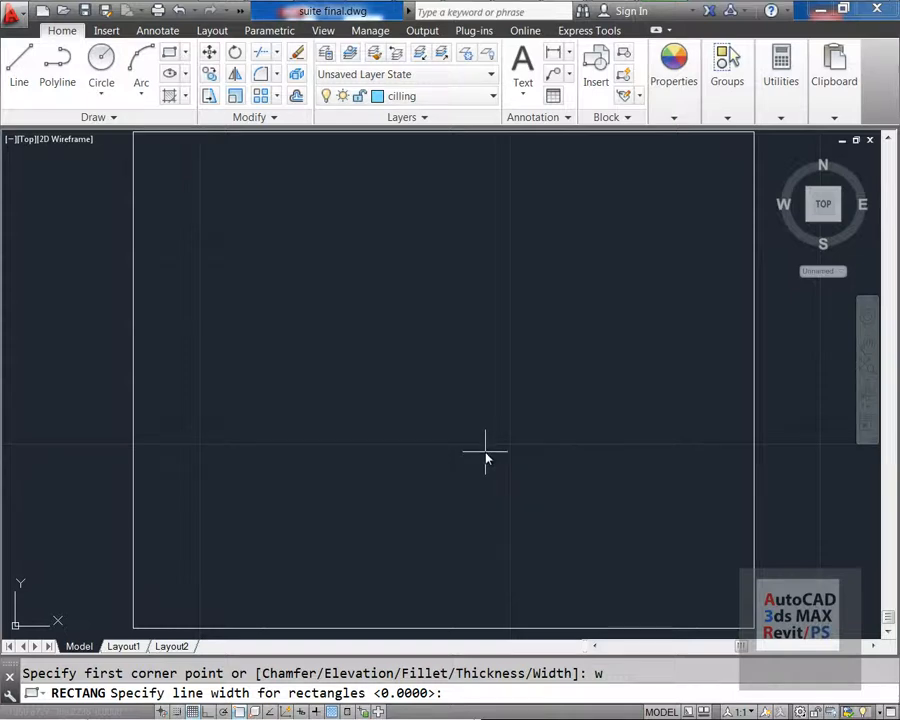
text(1)
key(Return)
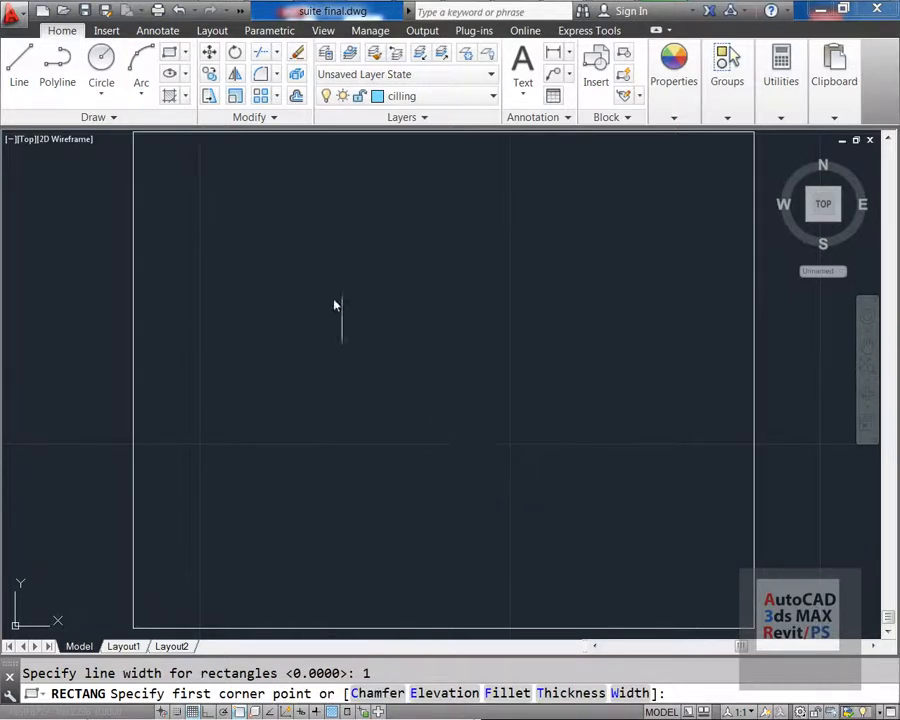
click(290, 244)
click(642, 444)
key(Return)
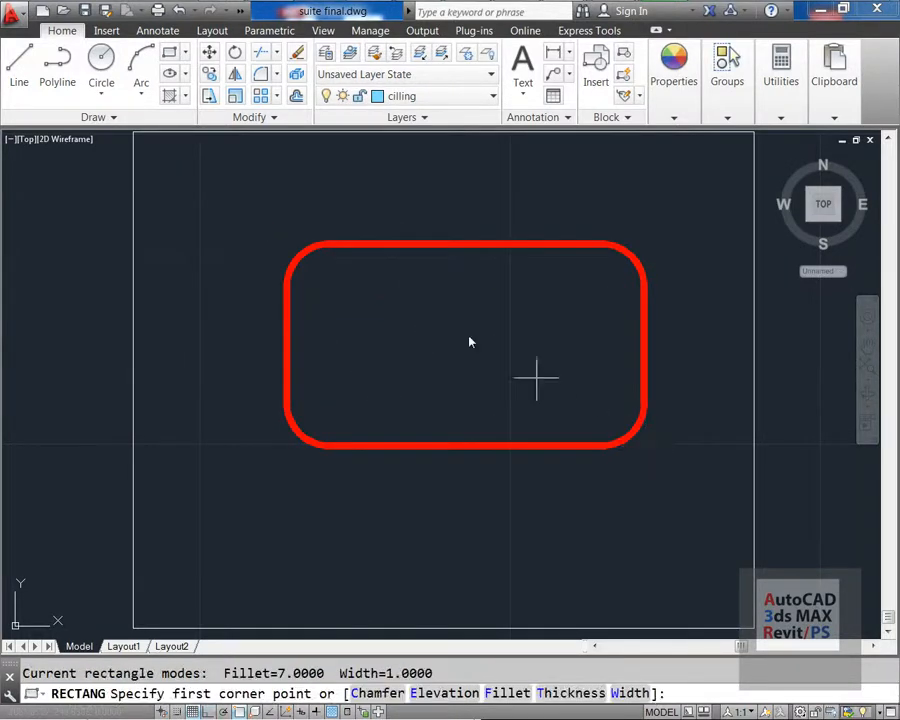
Step: Erase the thick-lined filleted rectangle inside the outer rectangle
scroll(427, 243, up, 2)
scroll(427, 243, up, 4)
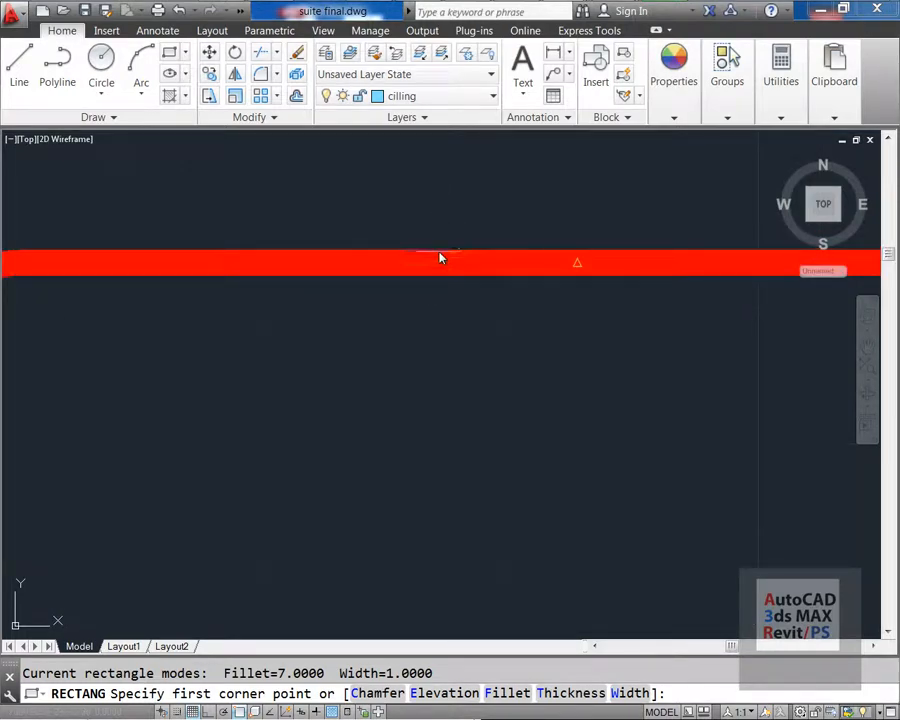
scroll(420, 352, down, 6)
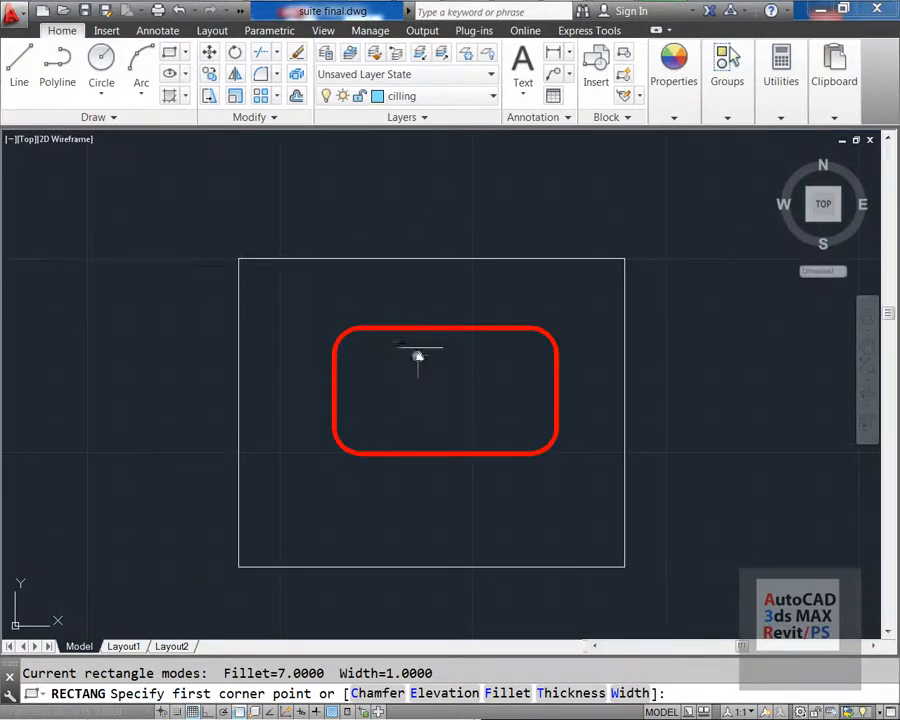
key(Escape)
text(e)
key(Return)
click(432, 469)
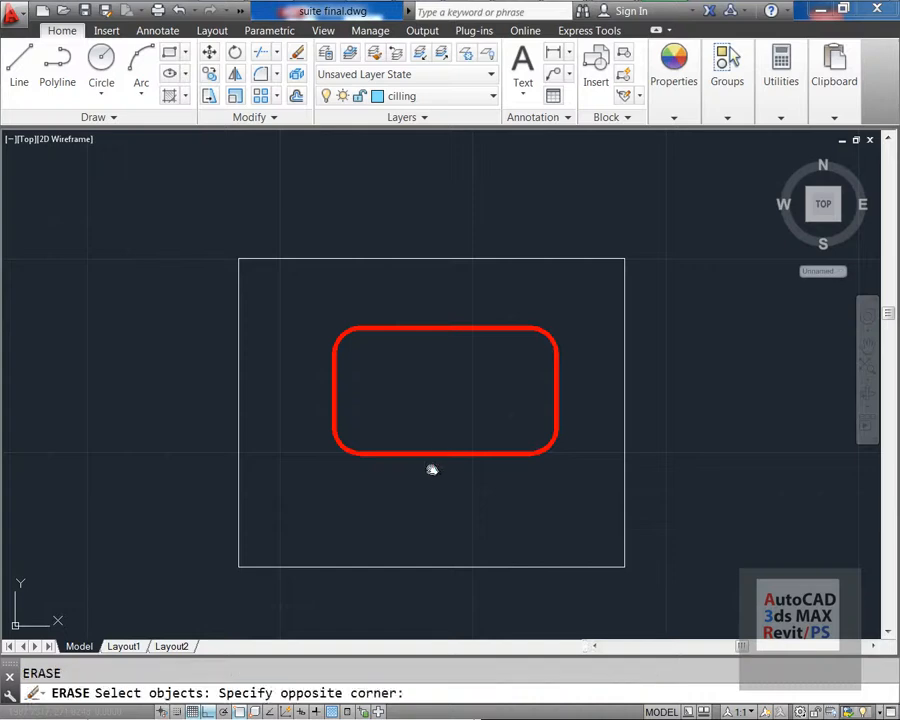
click(401, 424)
key(Return)
key(Escape)
text(z)
key(Return)
text(e)
key(Return)
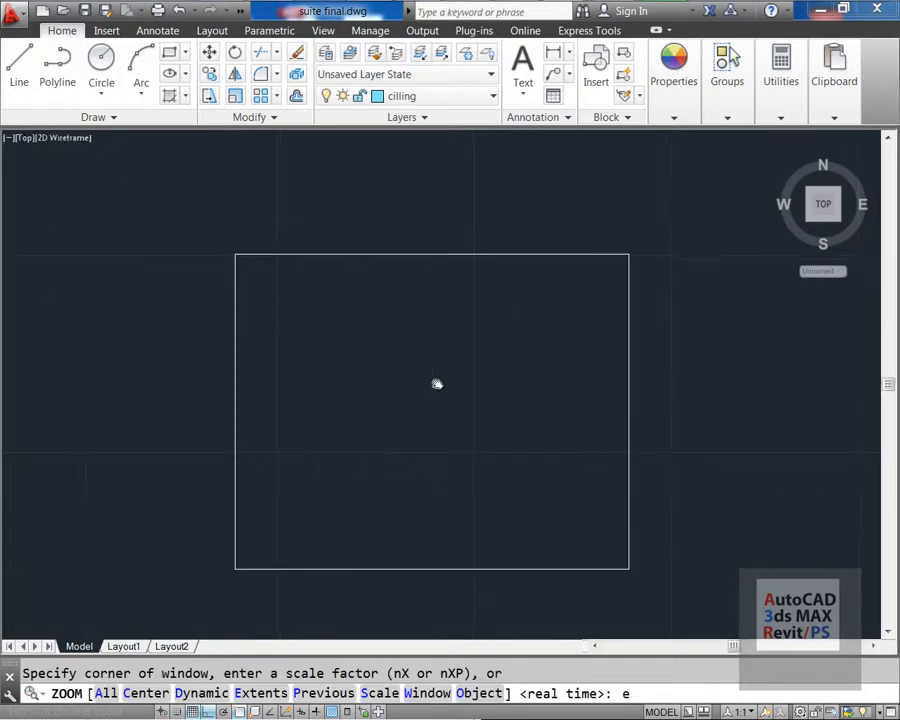
click(185, 52)
click(201, 120)
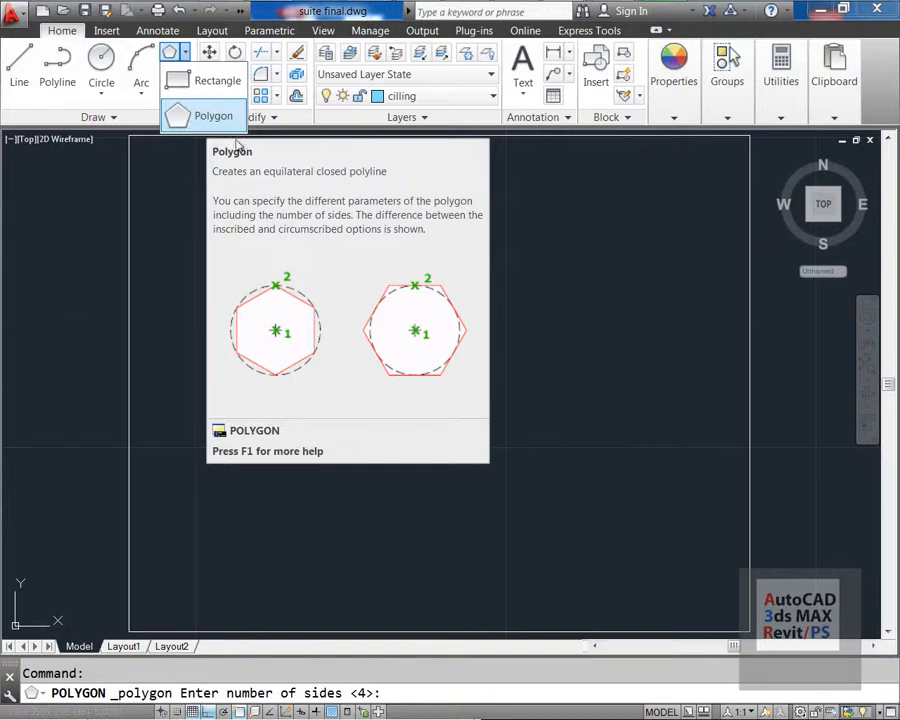
key(Escape)
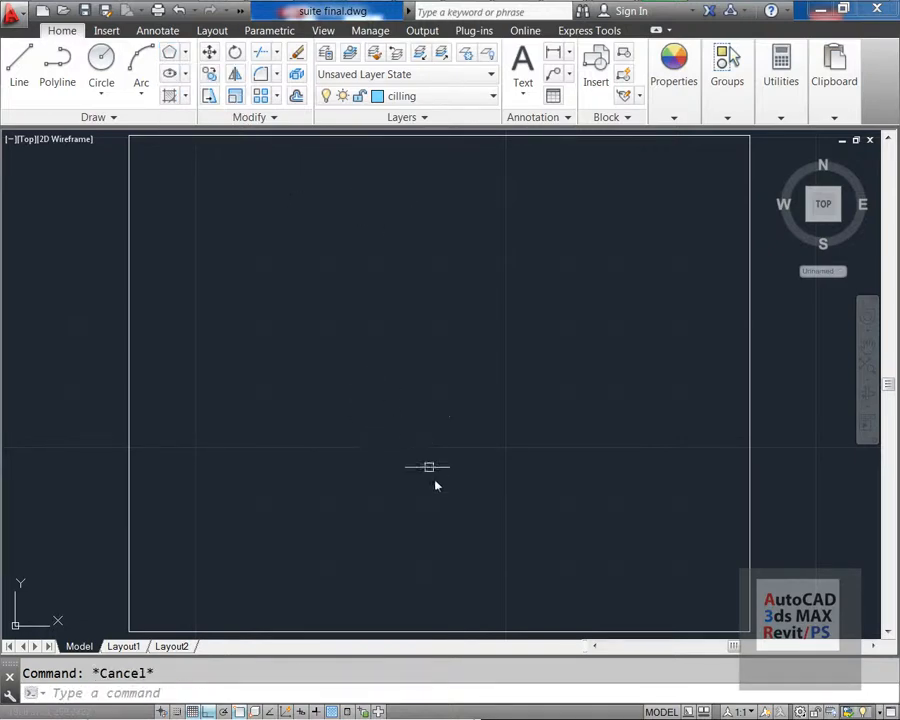
Step: Draw a horizontal line and a vertical line crossing each other near the middle of the outer rectangle
text(line)
key(Return)
click(191, 363)
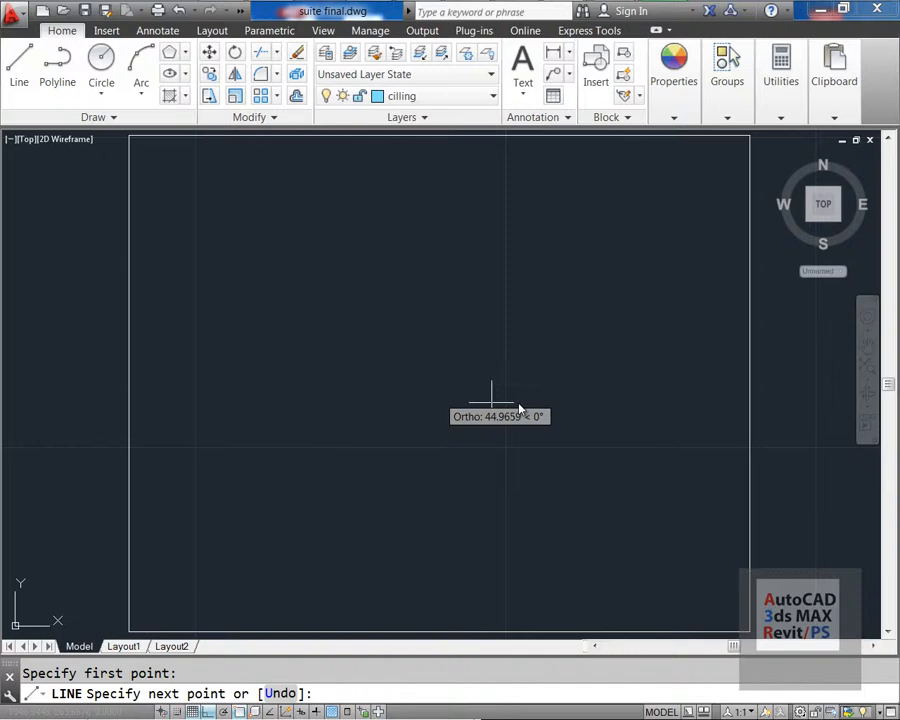
click(619, 398)
key(Return)
key(Return)
click(402, 162)
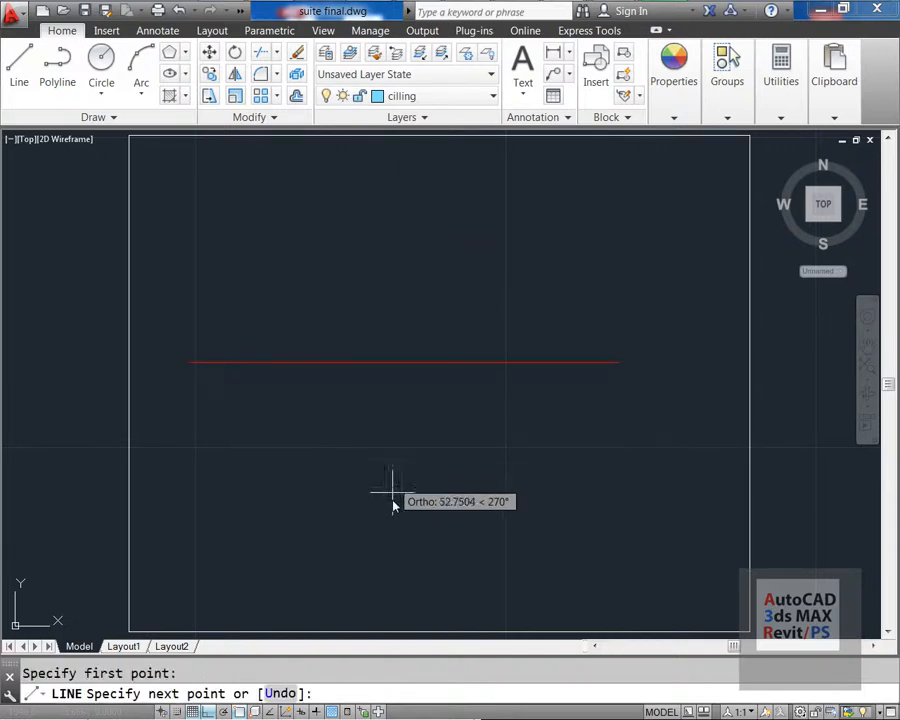
click(394, 591)
key(Return)
key(Escape)
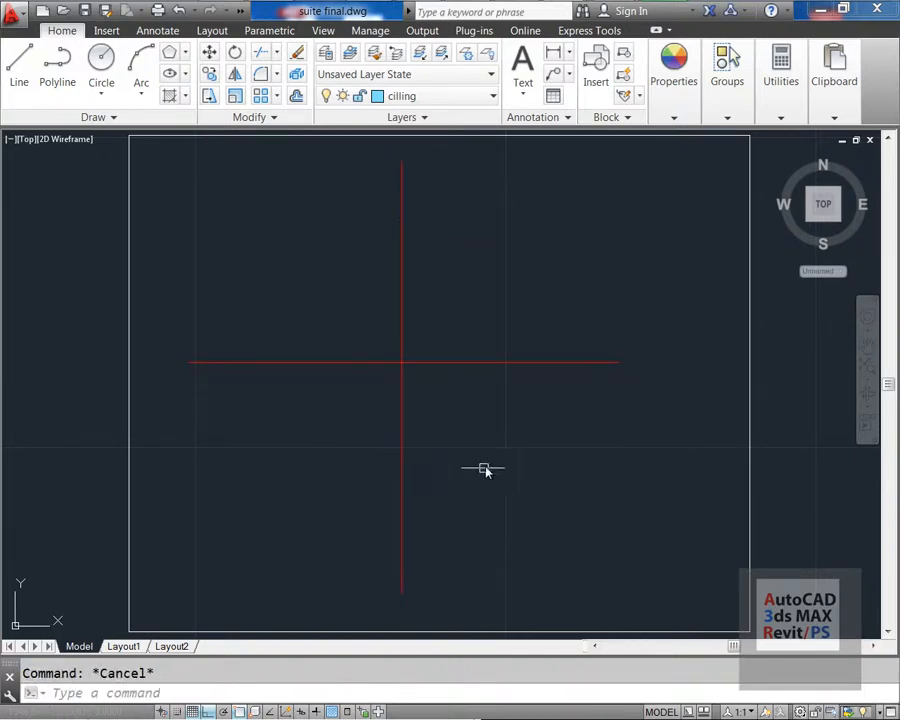
Step: Draw a circle of radius 20 centred on the intersection of the two lines
text(circle)
key(Return)
click(401, 362)
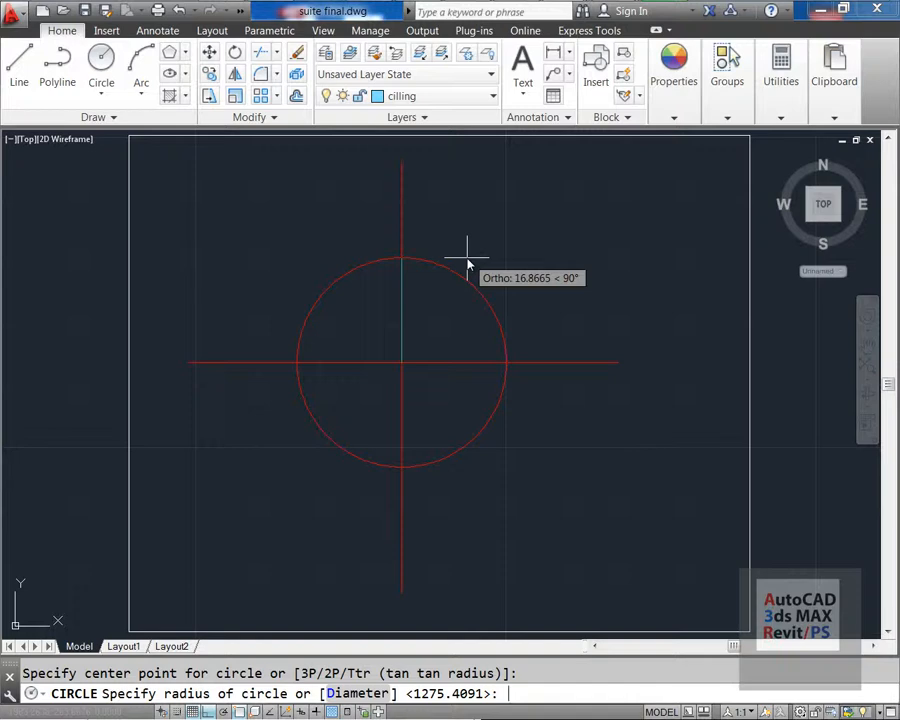
text(20)
key(Return)
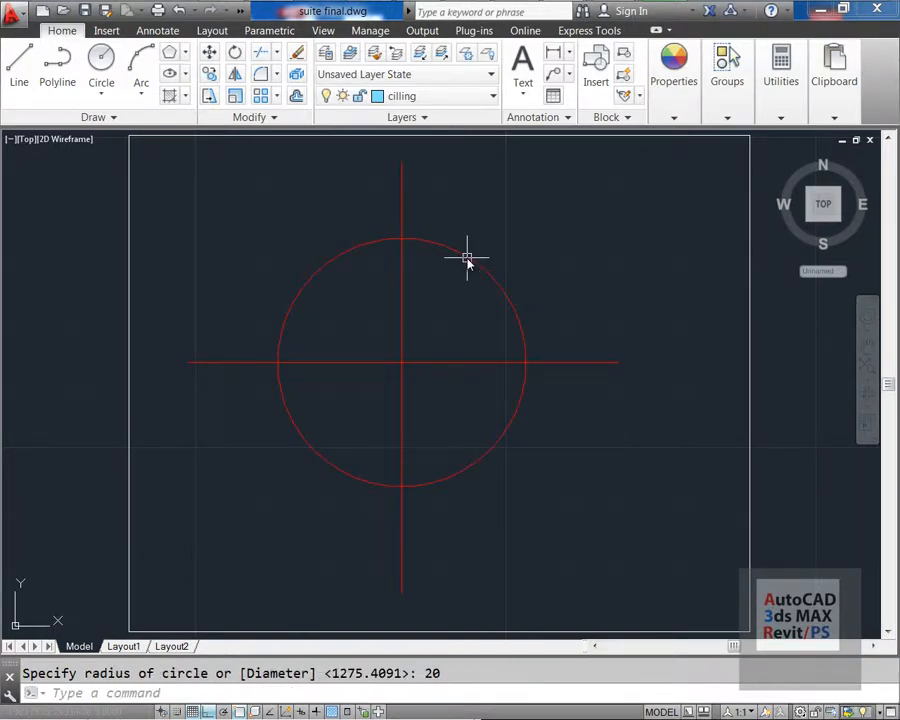
Step: Add a radius dimension to the circle, placed outside its upper-right arc
click(570, 53)
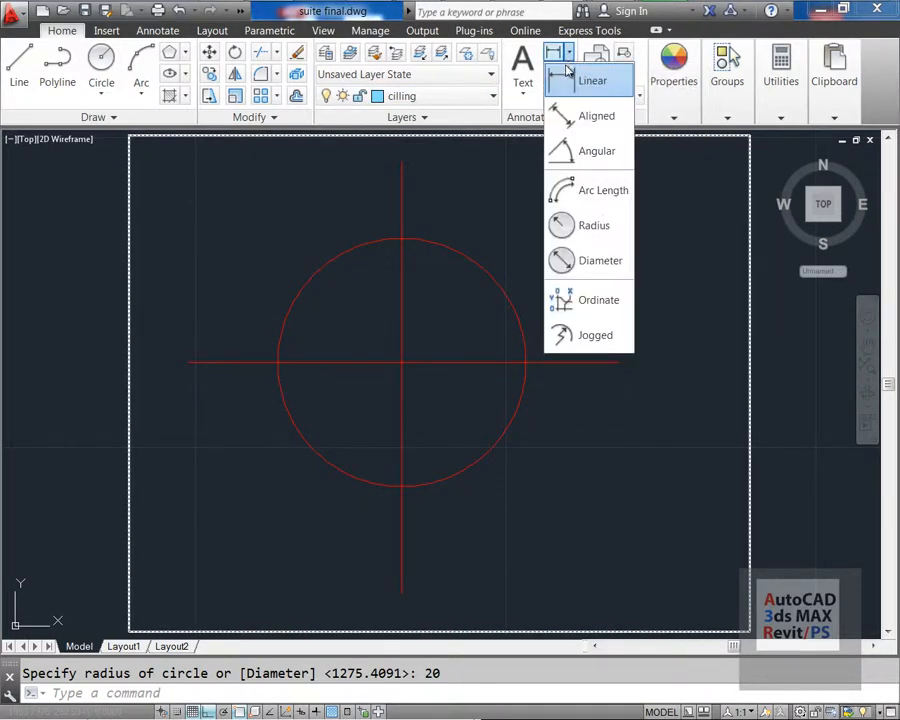
click(595, 226)
click(486, 276)
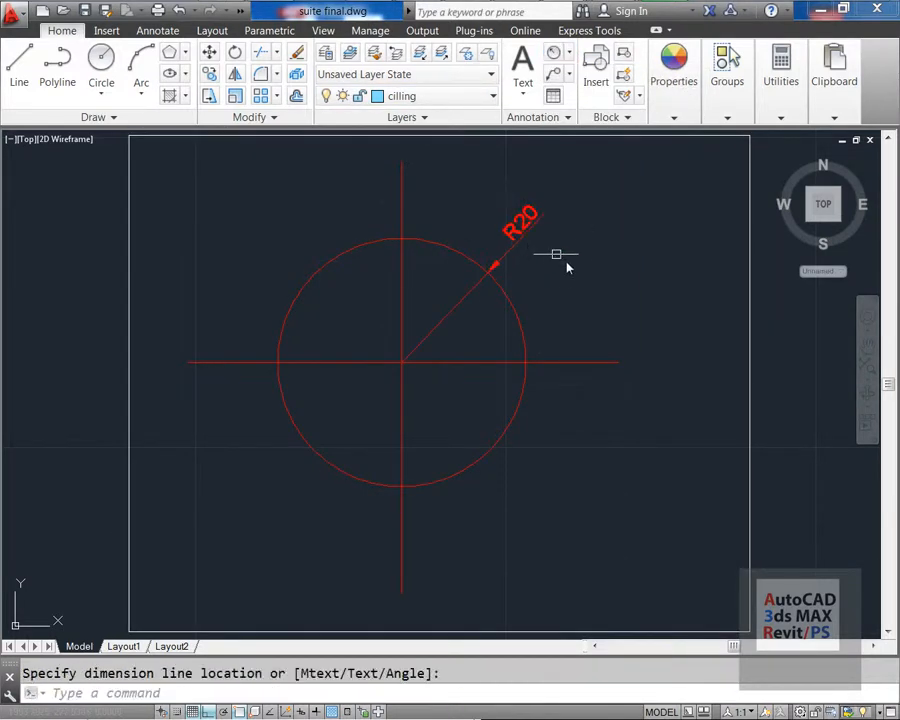
key(Escape)
Step: Erase the circle's radius dimension
text(e)
key(space)
click(544, 242)
click(525, 208)
key(space)
key(Escape)
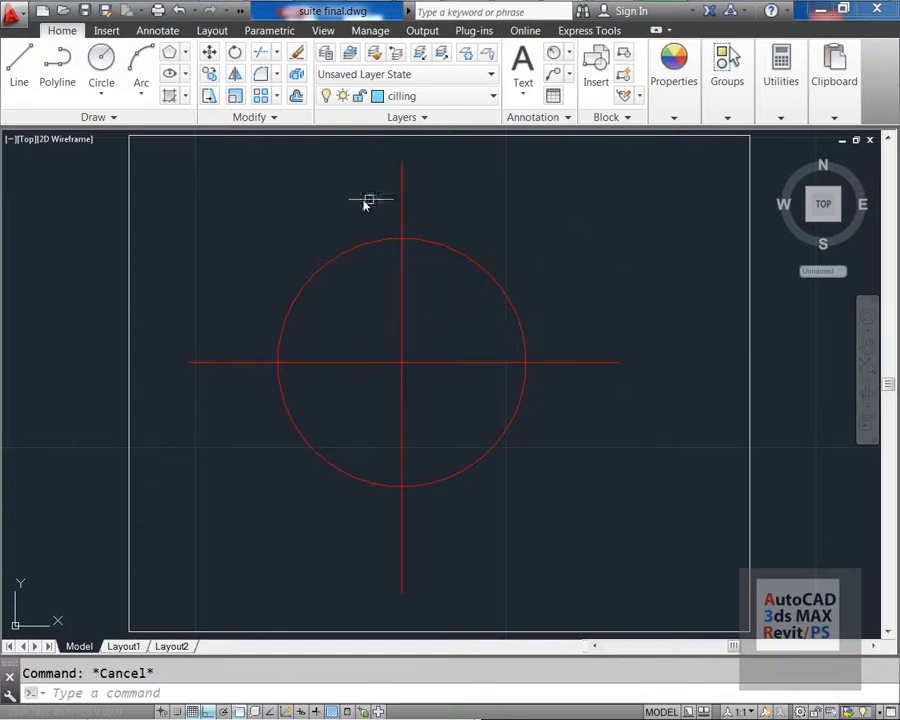
Step: Set the current object color to Green
click(676, 118)
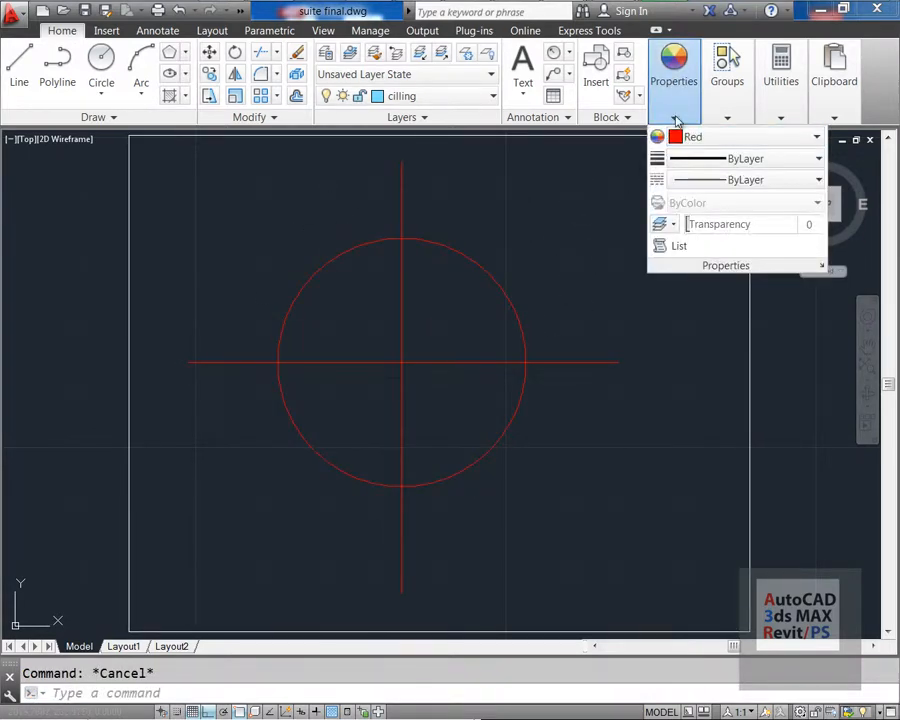
click(700, 137)
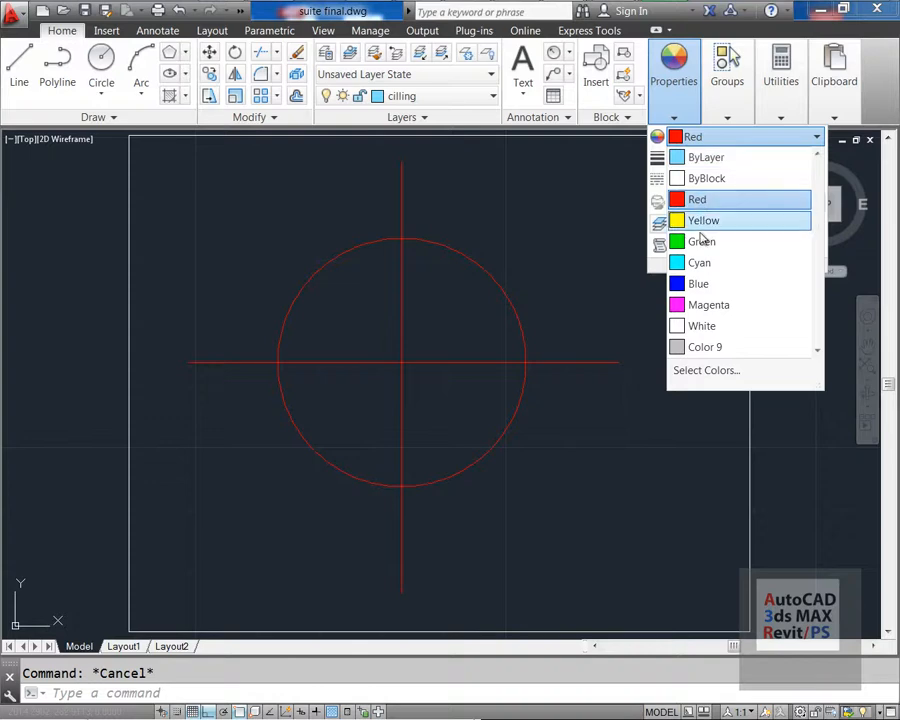
click(701, 244)
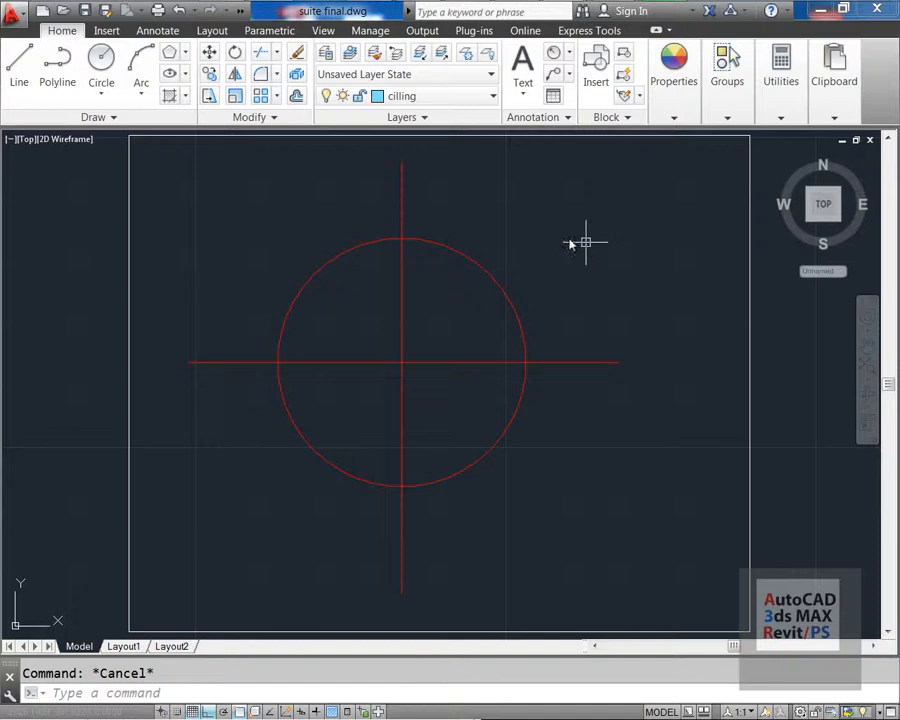
Step: Draw a five-sided polygon centred on the intersection of the centre lines, inscribed in a circle of radius 20
click(185, 52)
click(214, 118)
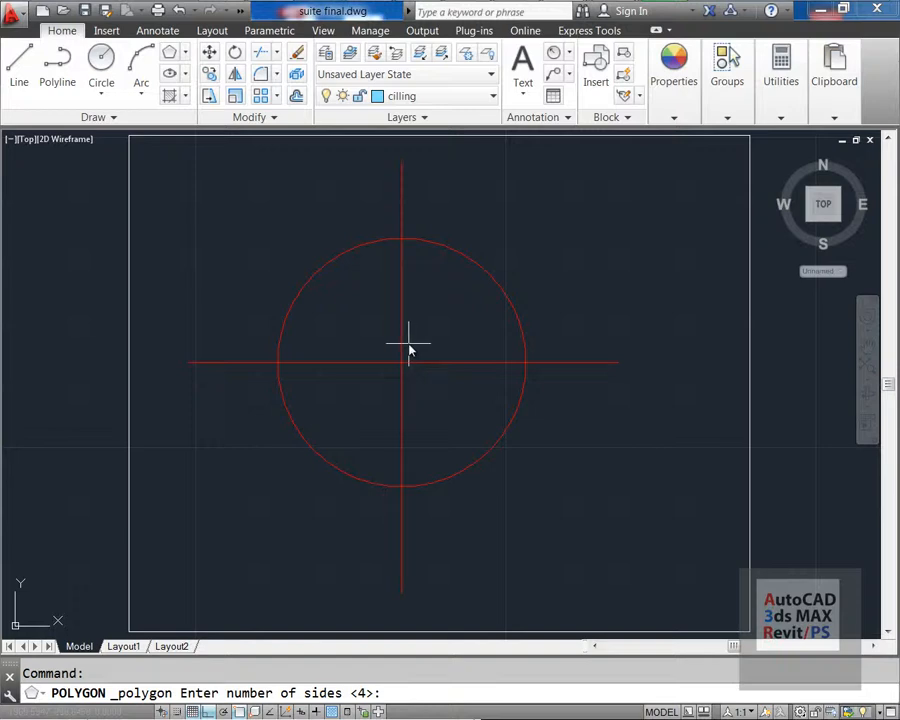
text(5)
key(Return)
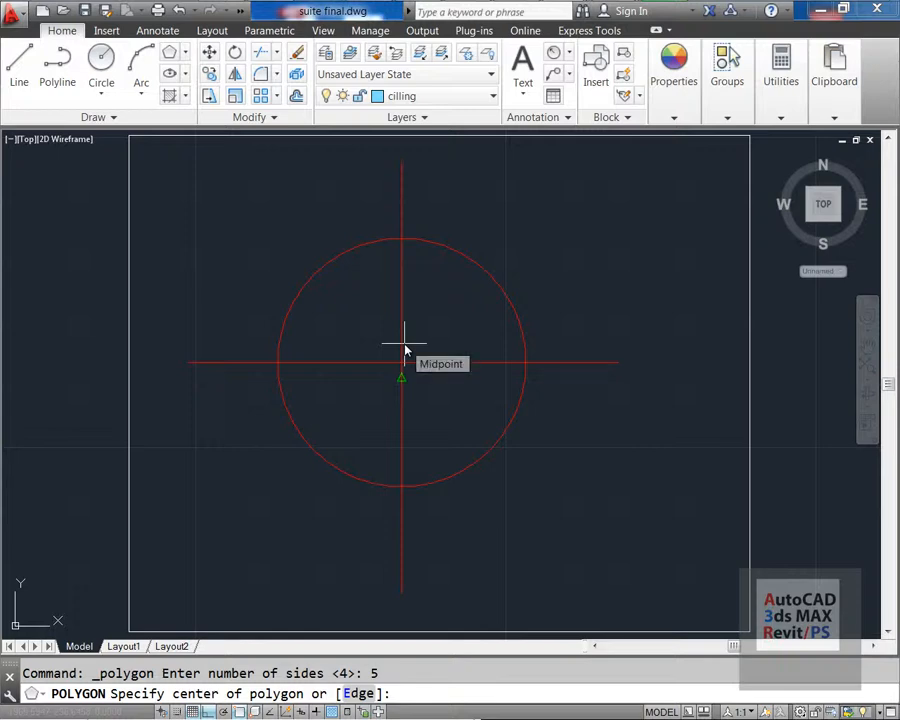
scroll(345, 360, up, 5)
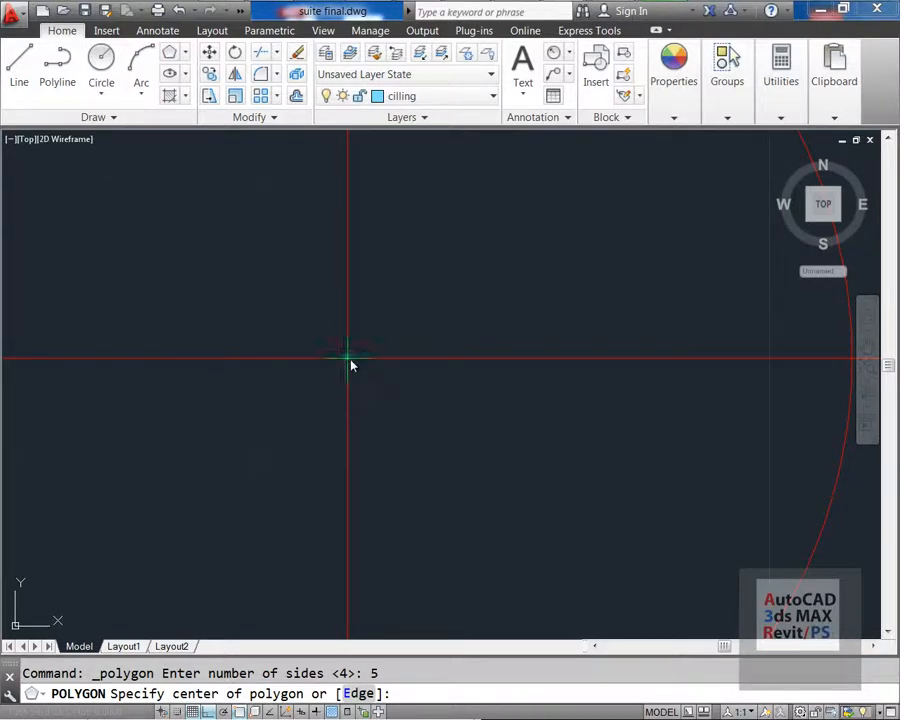
click(349, 362)
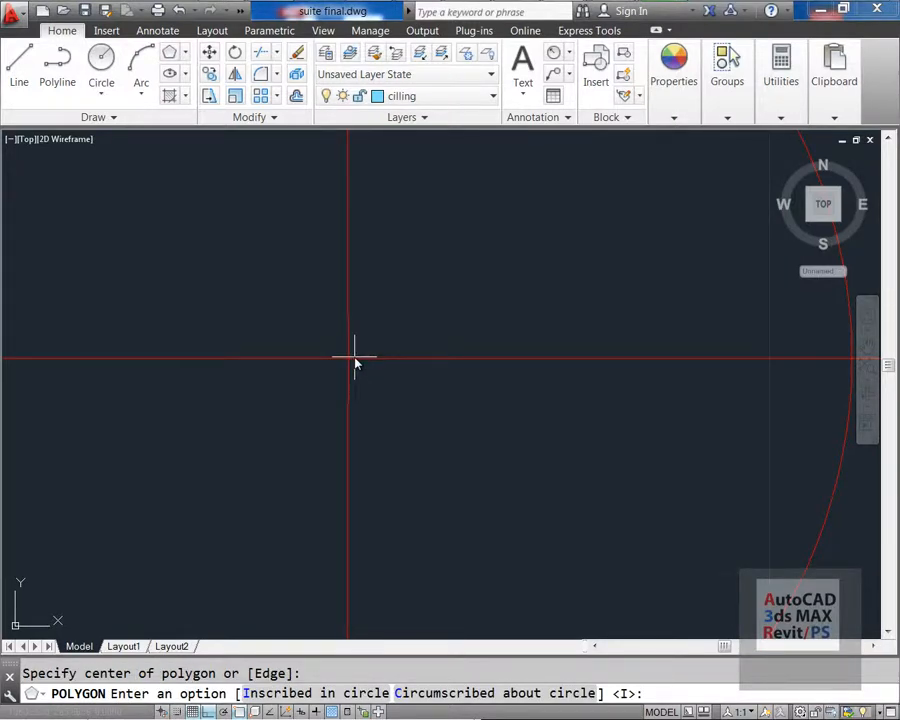
scroll(366, 360, down, 5)
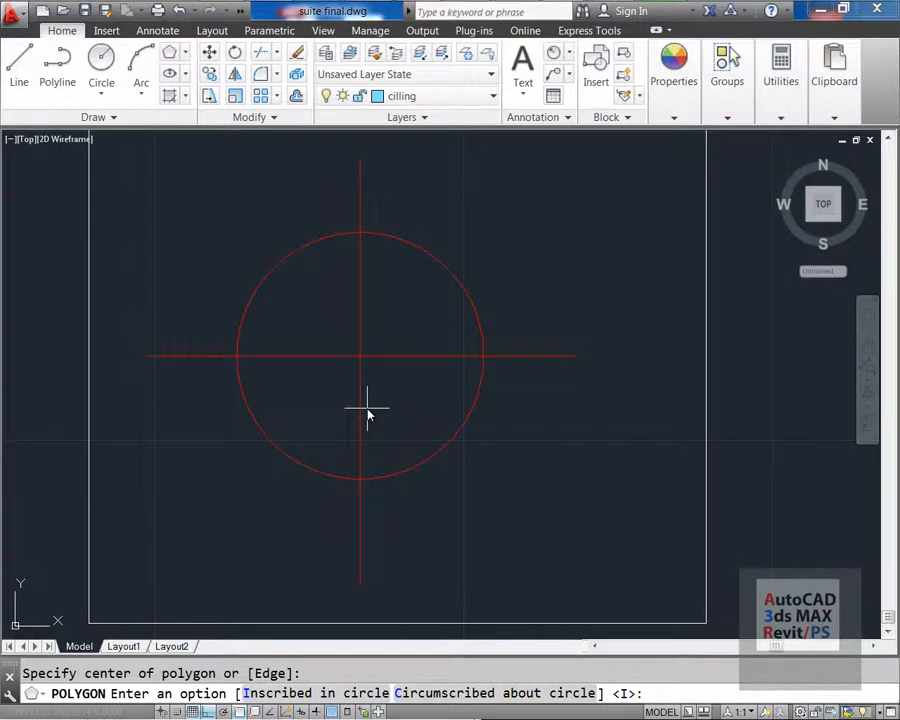
text(i)
key(Return)
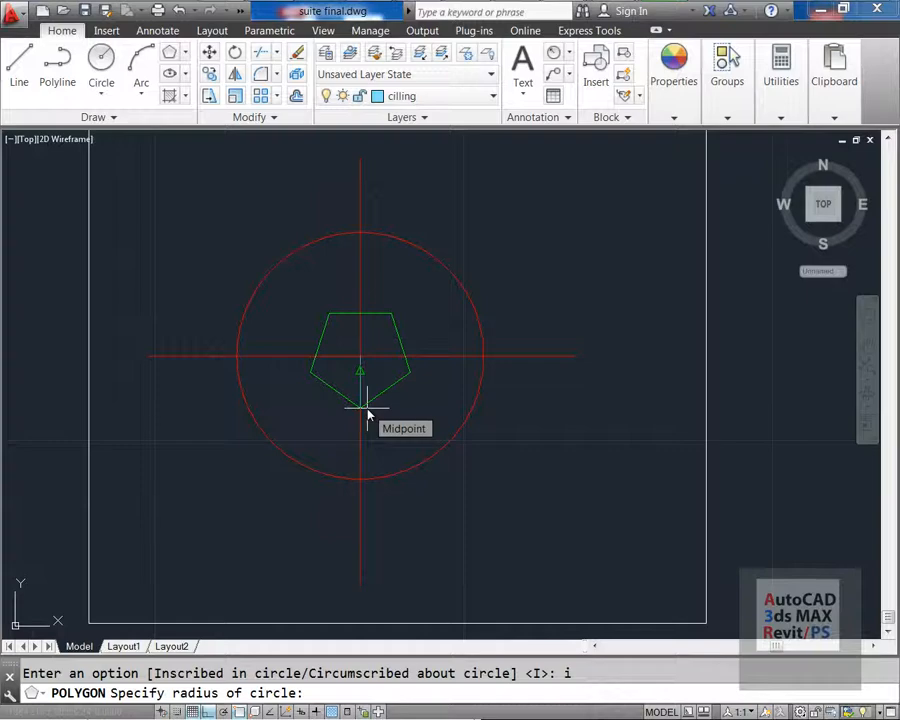
text(20)
key(Return)
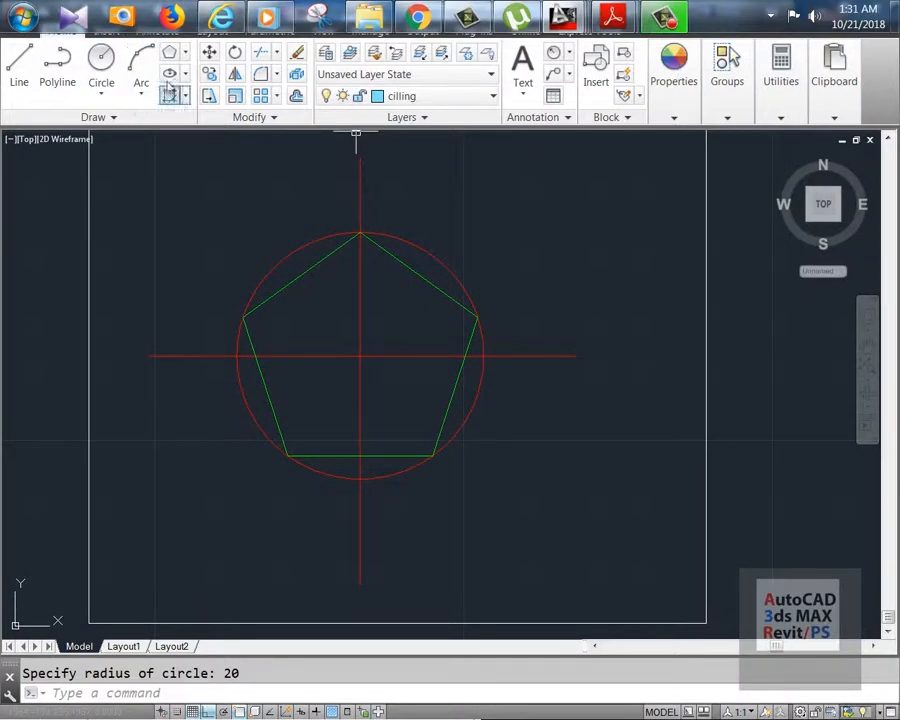
Step: Draw a six-sided polygon centred on the same intersection, circumscribed about a circle of radius 20
click(186, 54)
click(208, 114)
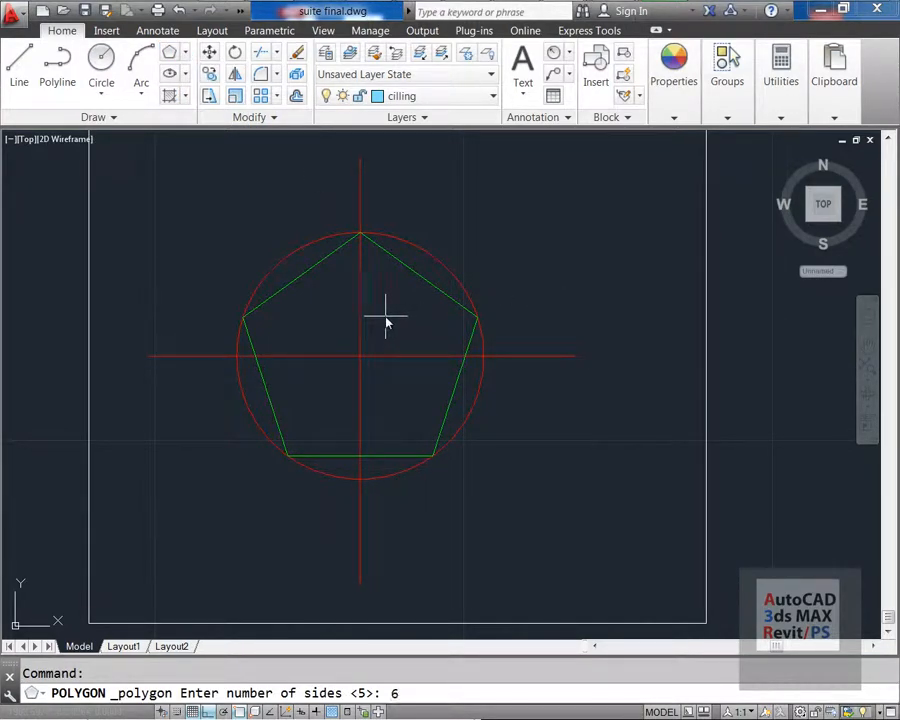
key(Return)
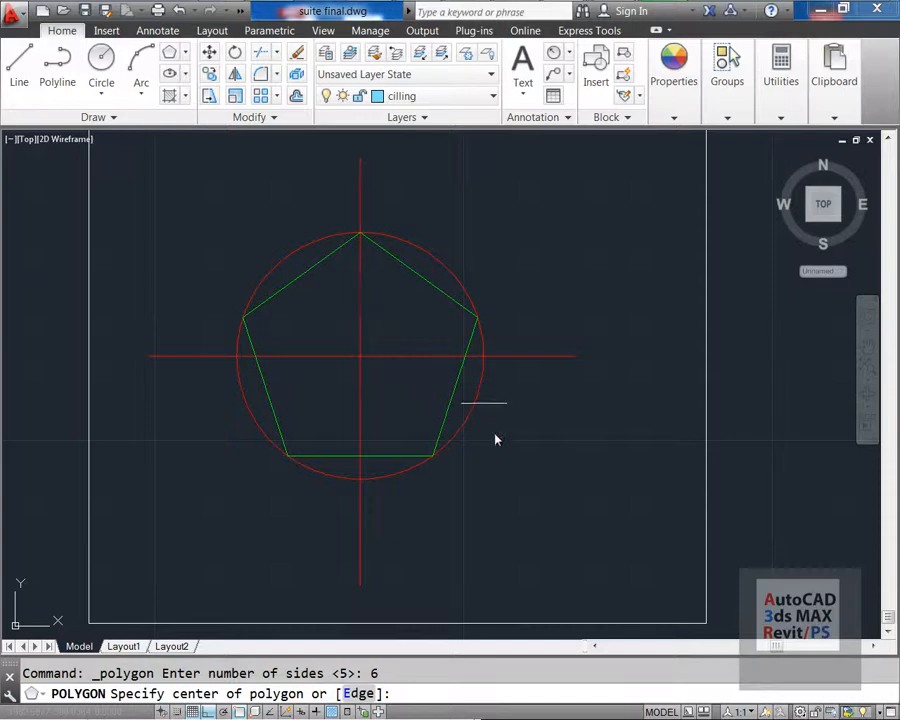
scroll(366, 362, up, 4)
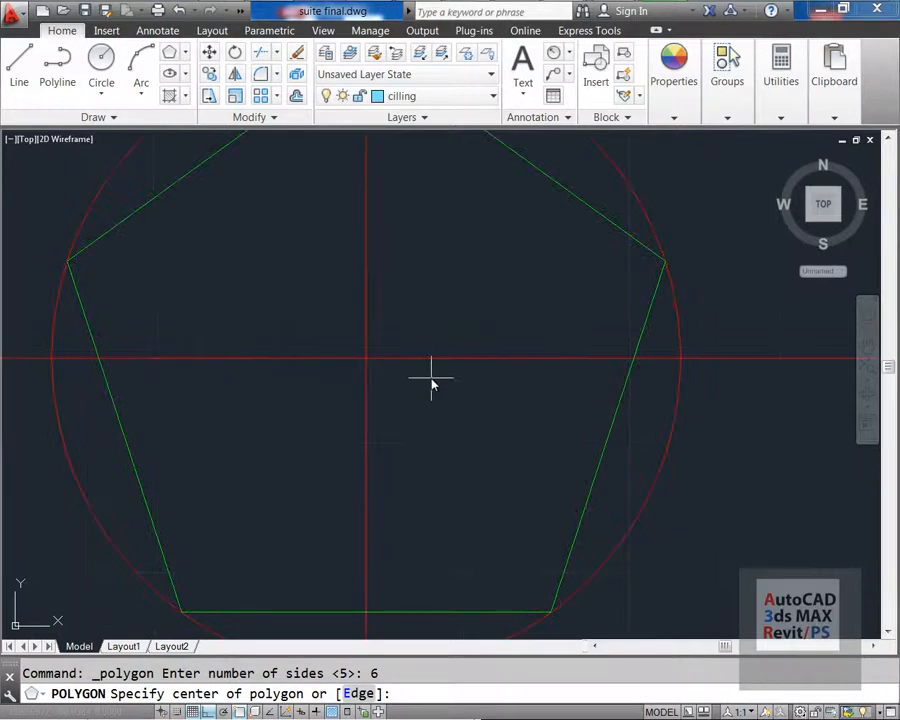
click(364, 360)
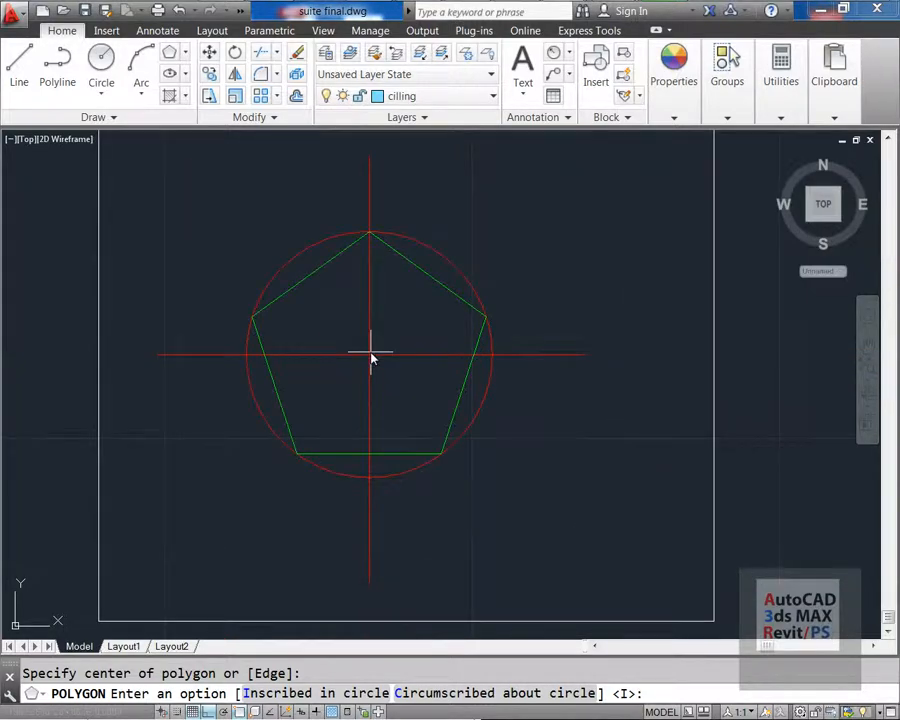
scroll(370, 355, up, 4)
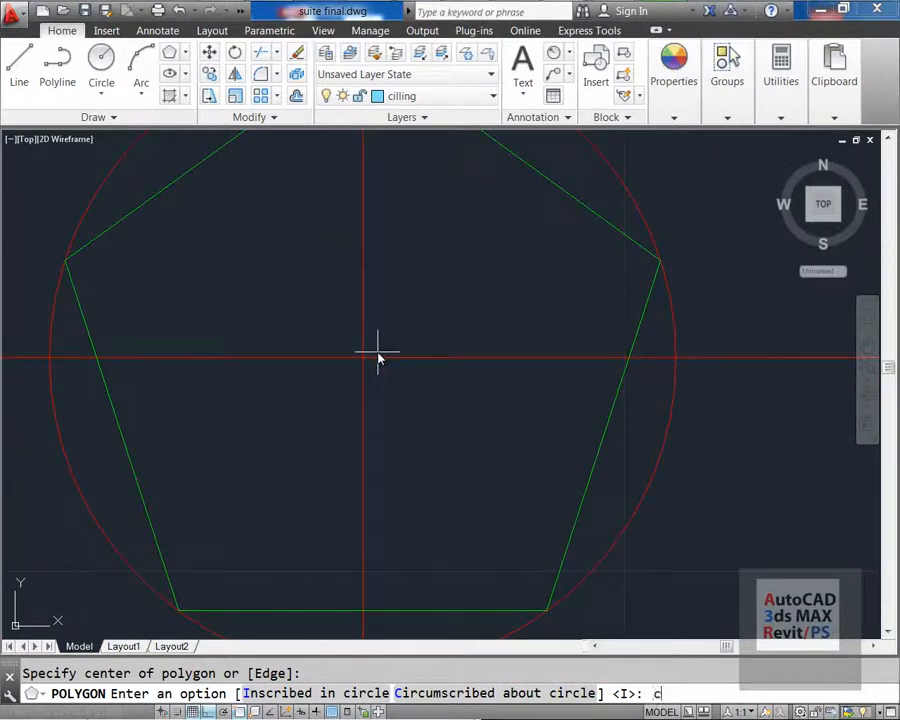
text(c)
key(Return)
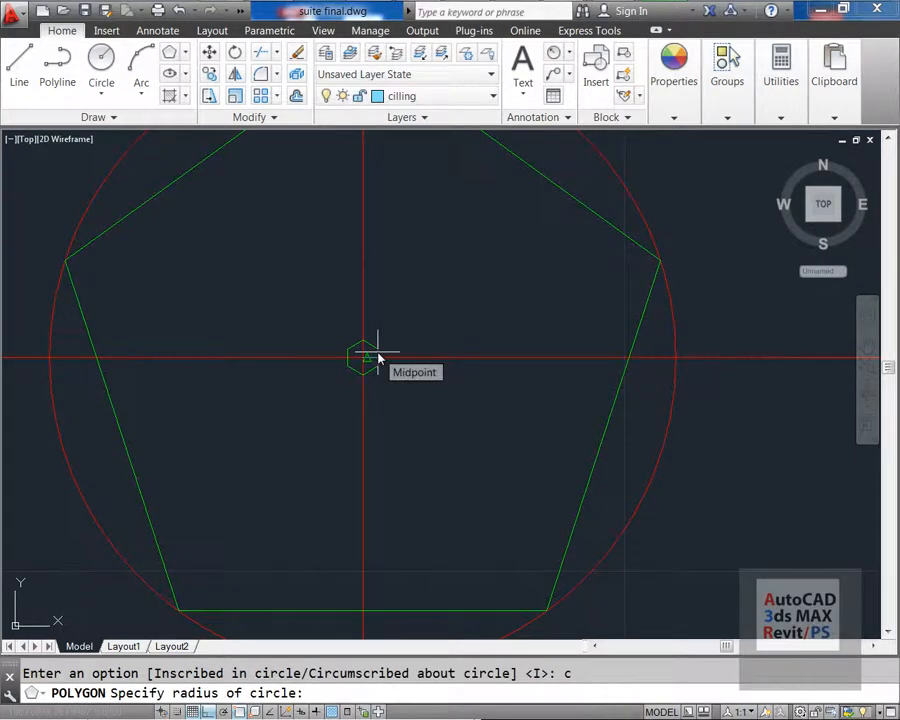
text(20)
key(Return)
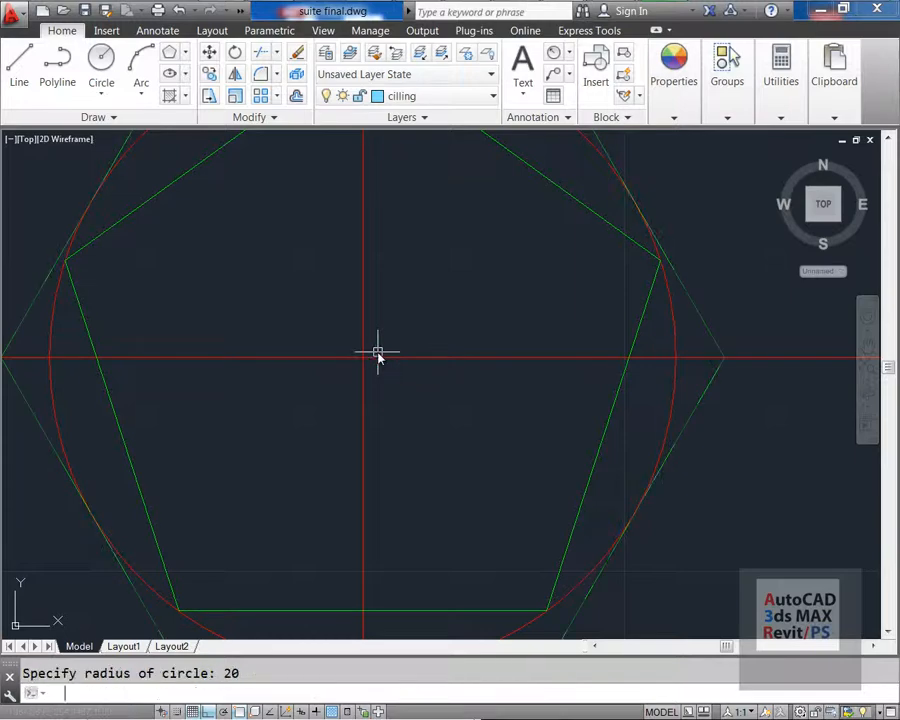
Step: Zoom the view to the extents of the whole drawing
scroll(255, 240, down, 2)
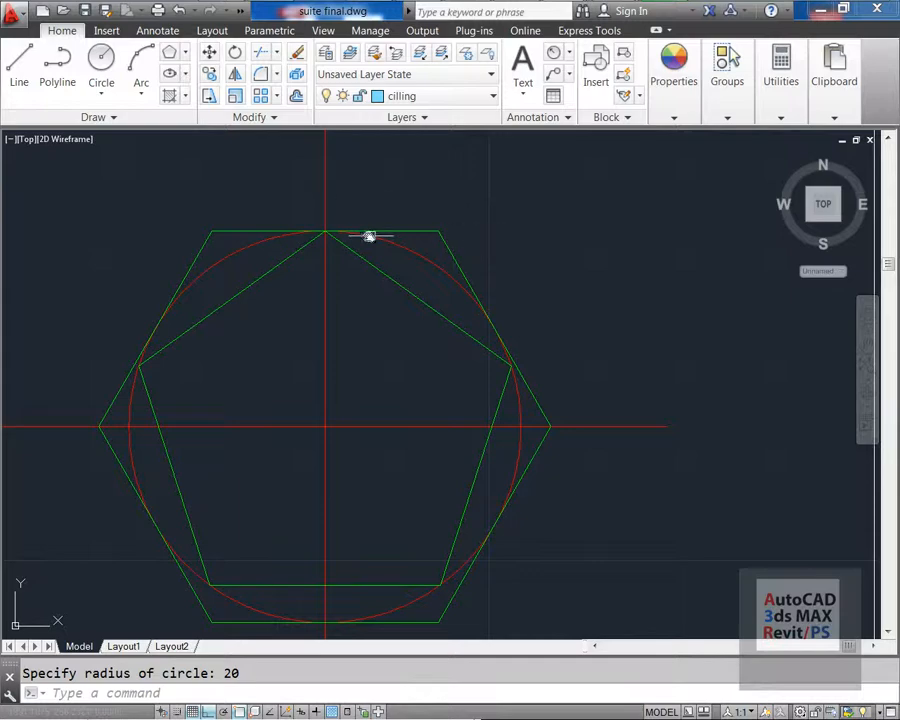
scroll(449, 319, down, 5)
key(Escape)
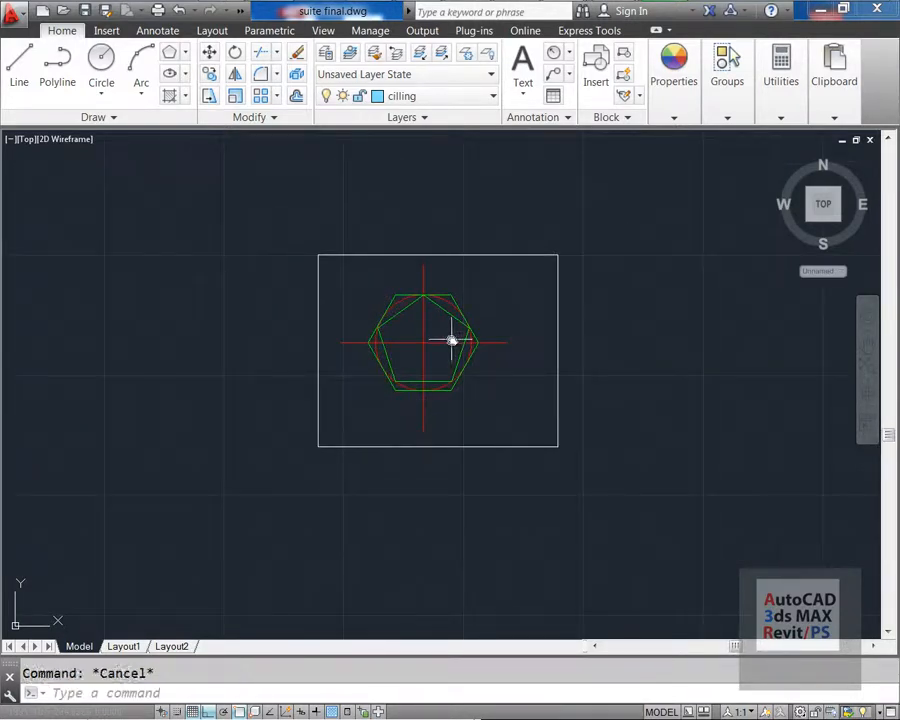
text(z)
key(Return)
text(e)
key(Return)
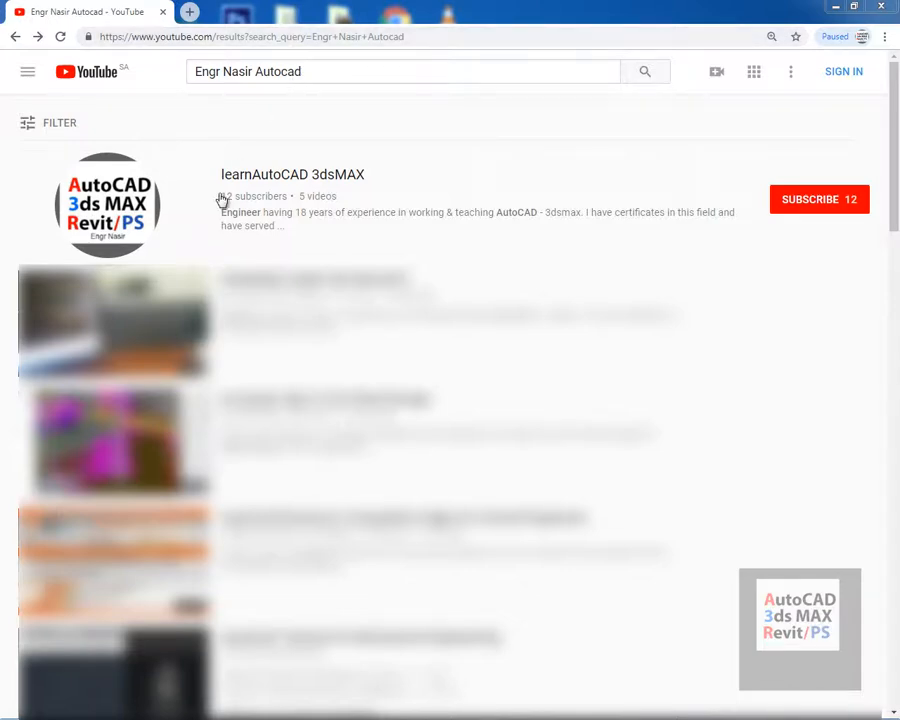
Step: Switch to the YouTube search results in the browser and open the learnAutoCAD 3dsMAX channel
click(327, 176)
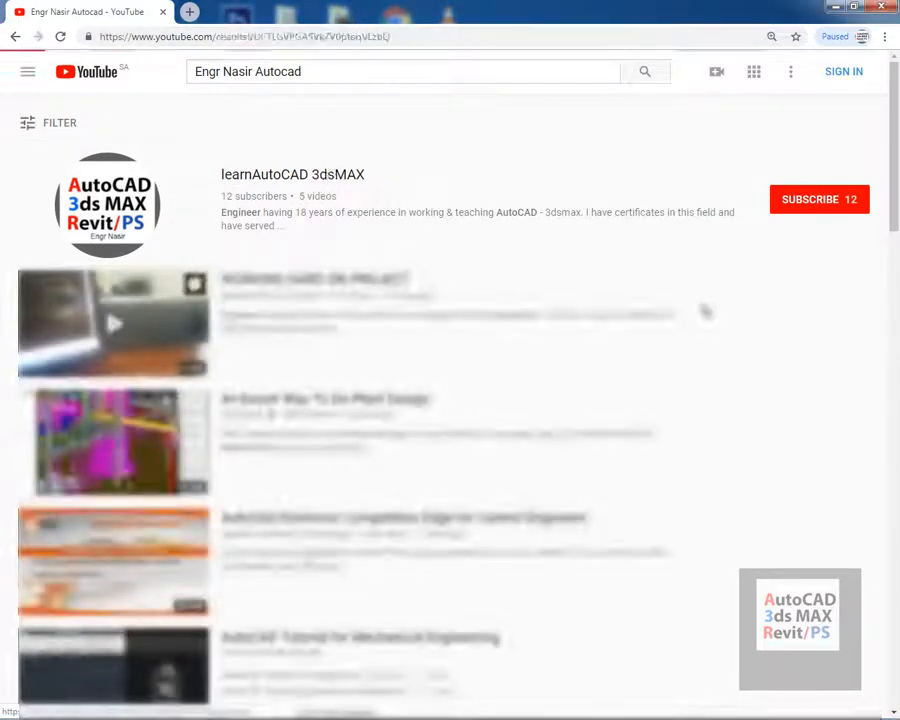